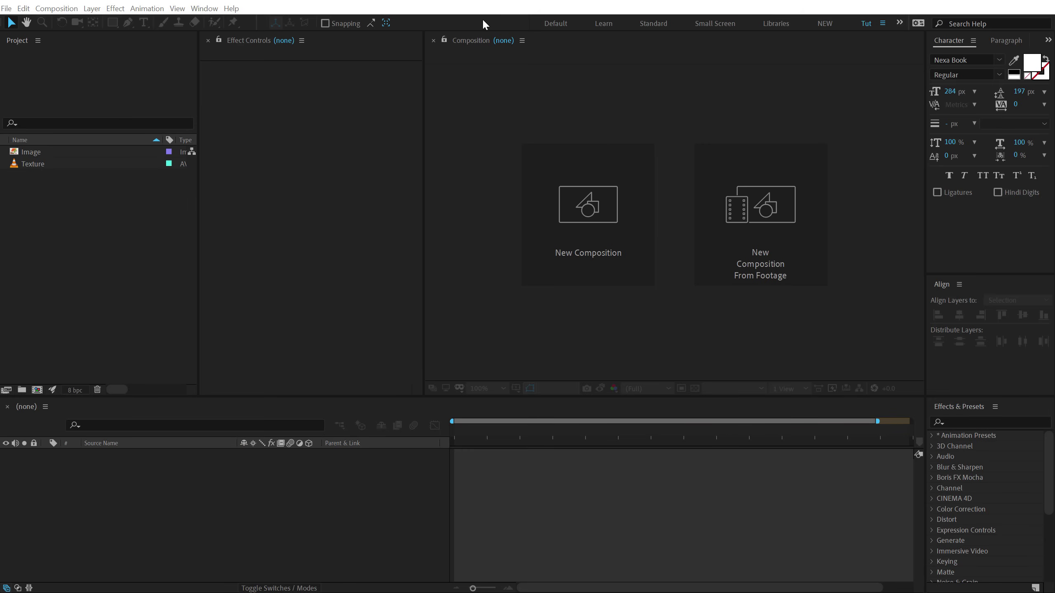
Dock the Composition viewer at the far right, widen it, and give Effects & Presets its own column.
drag(461, 42, 1054, 274)
drag(527, 219, 759, 232)
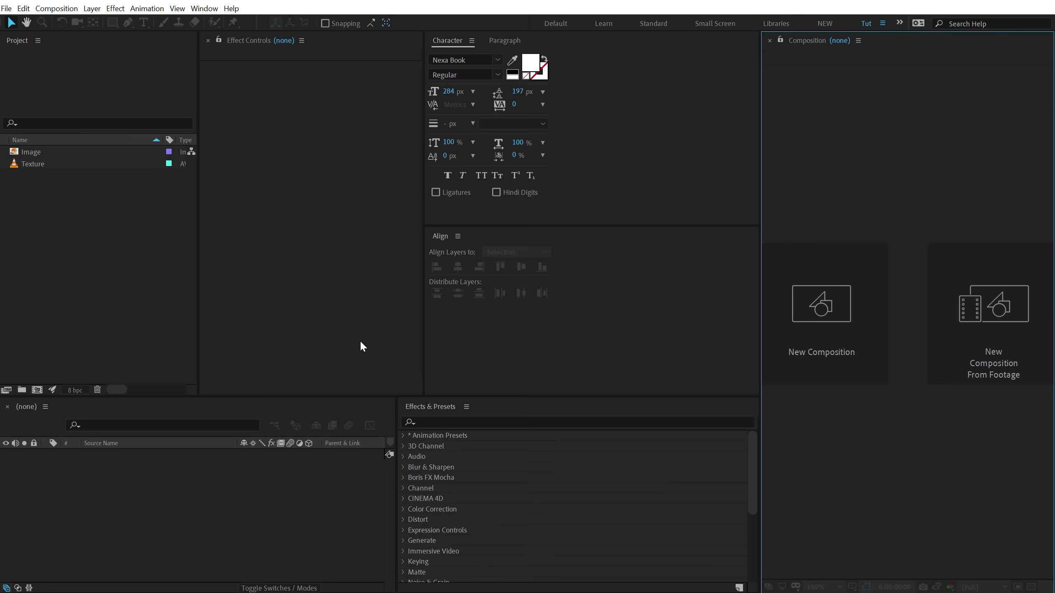
drag(759, 186, 719, 187)
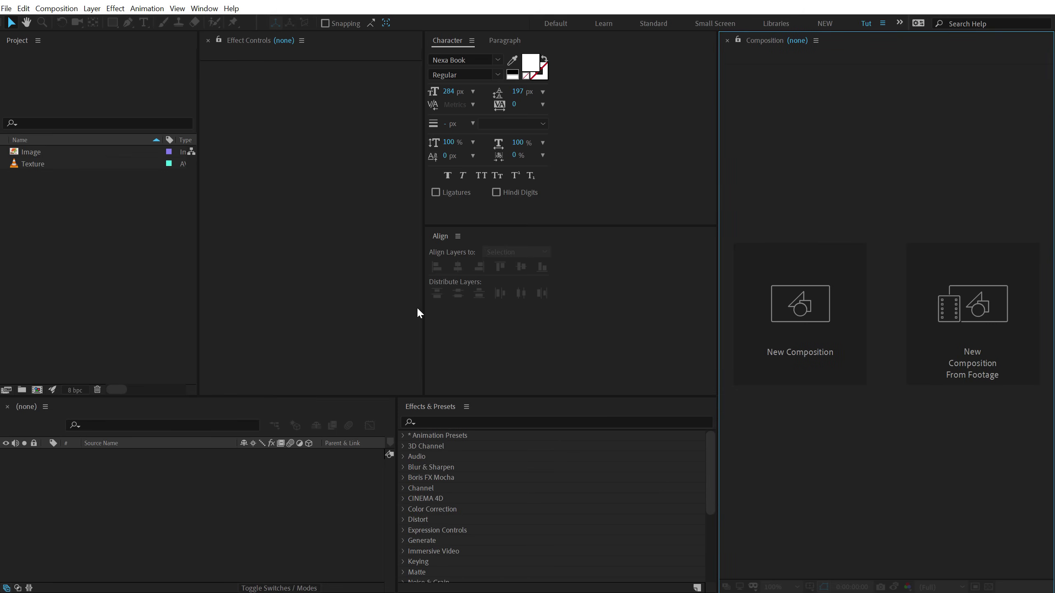
drag(423, 313, 433, 324)
drag(431, 409, 562, 256)
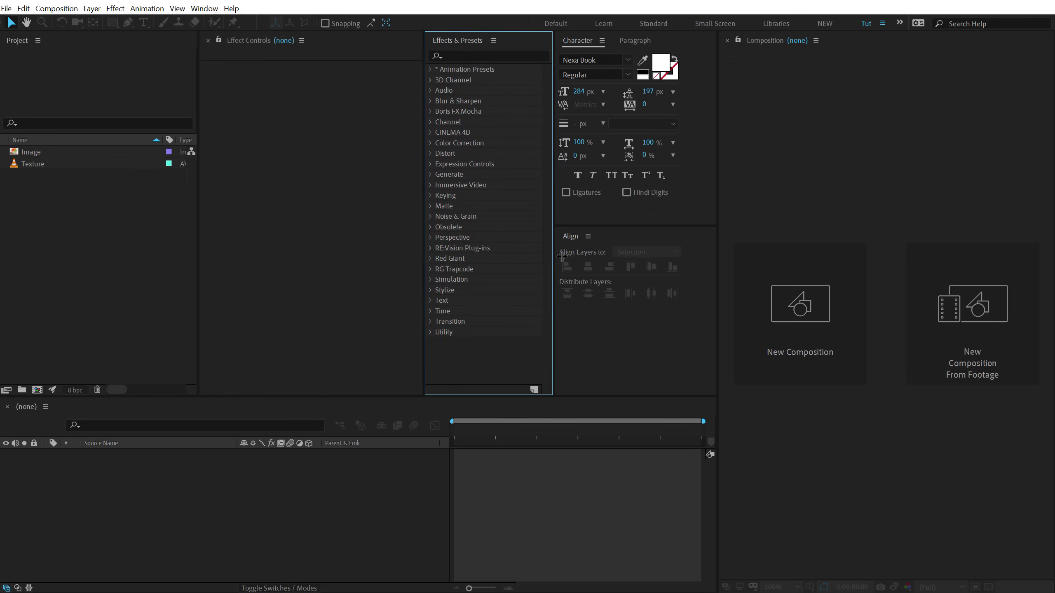
Start a new composition and set its size to 1080 x 1920 with aspect ratio unlocked.
click(85, 271)
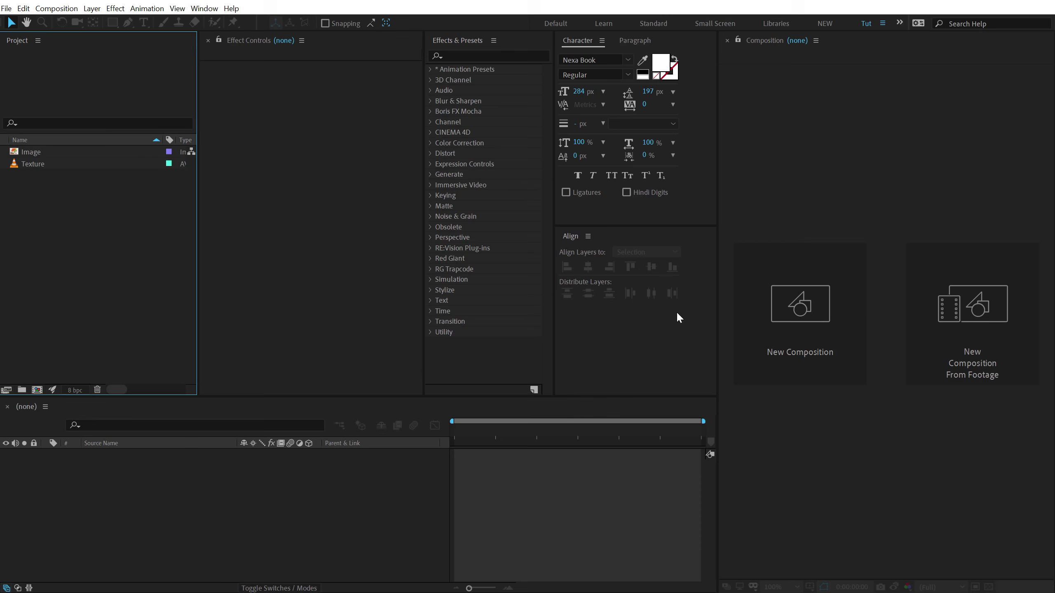
click(37, 390)
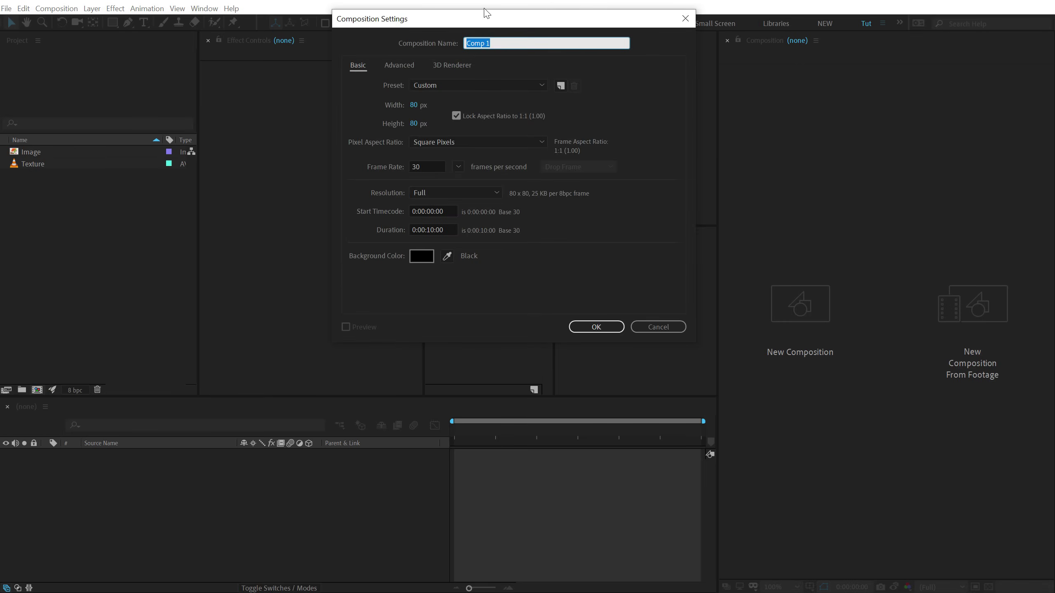
drag(476, 21, 499, 171)
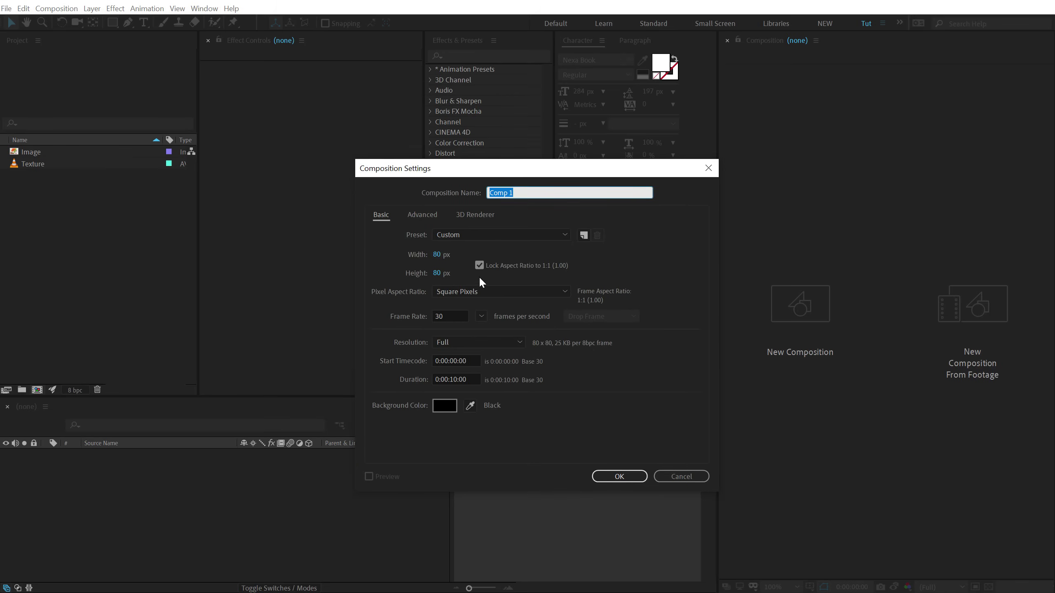
click(479, 265)
click(437, 255)
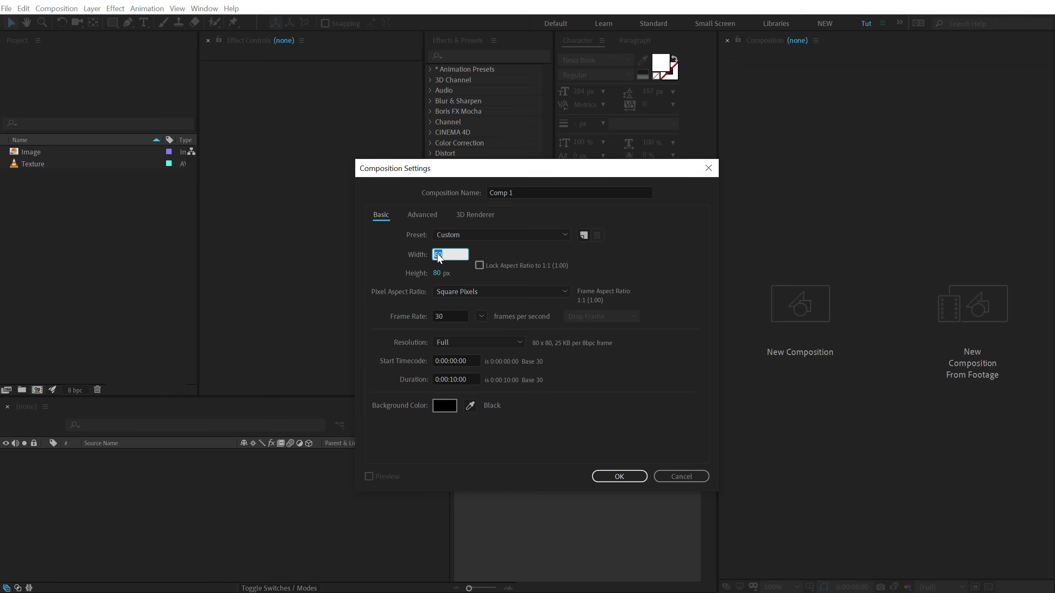
text(1080)
click(436, 273)
text(1920)
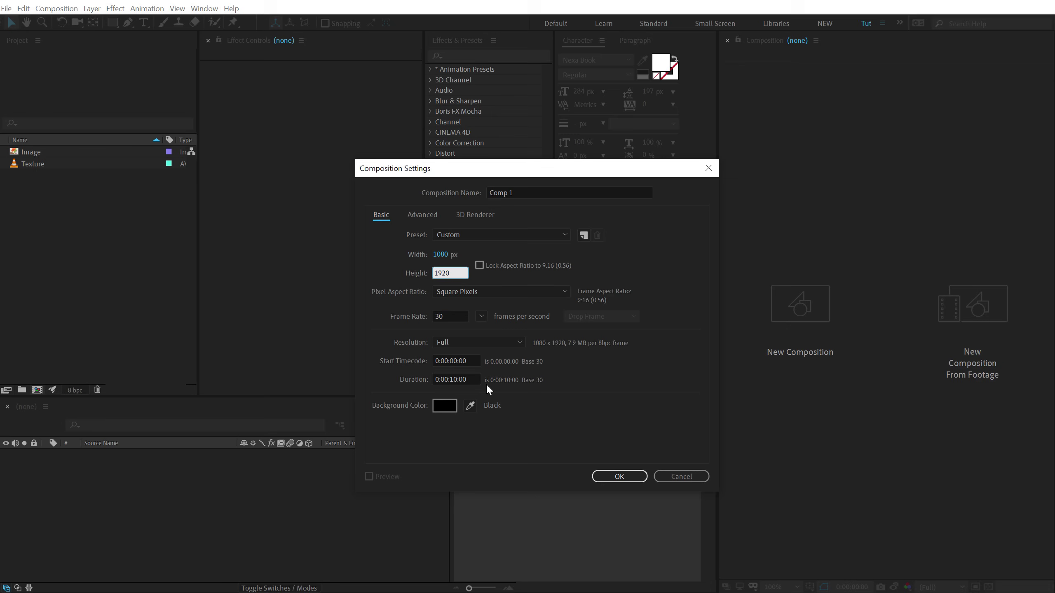
Set the duration to 15 seconds, name the composition Reel, and create it.
click(461, 379)
text(15.)
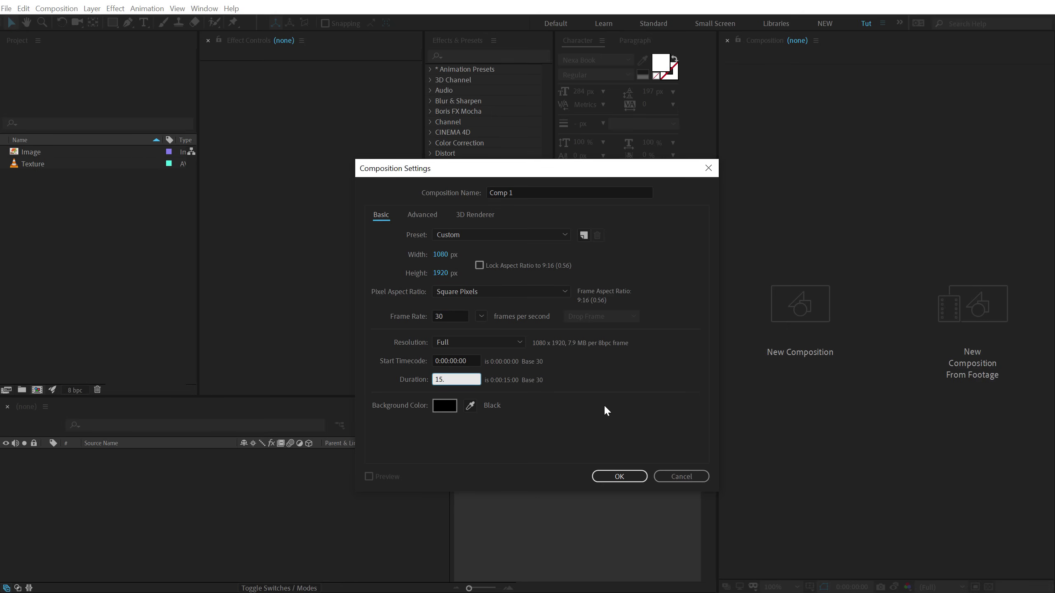
click(605, 407)
click(526, 192)
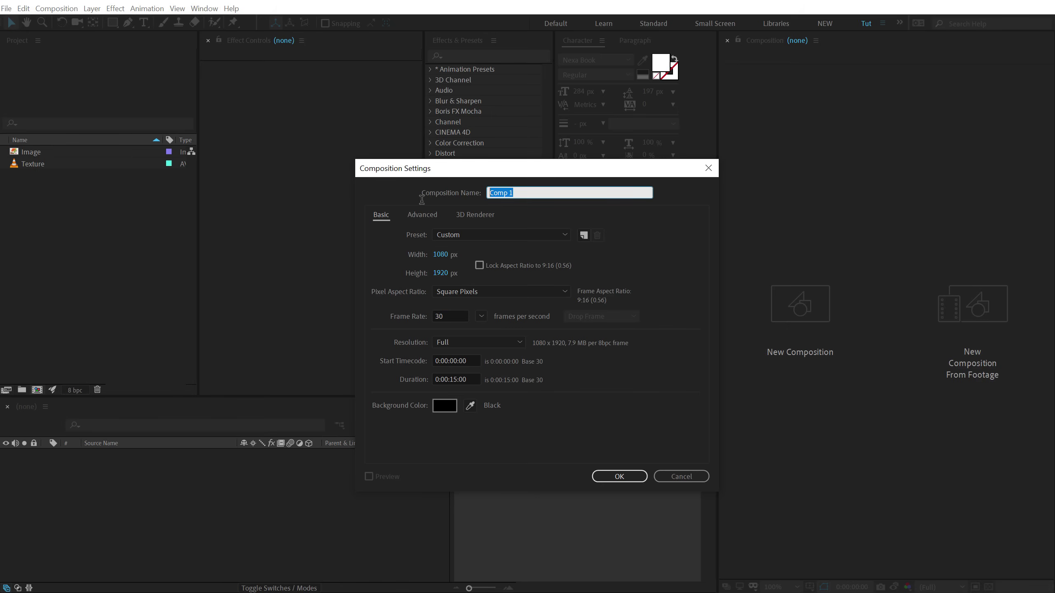
text(Reel)
click(598, 476)
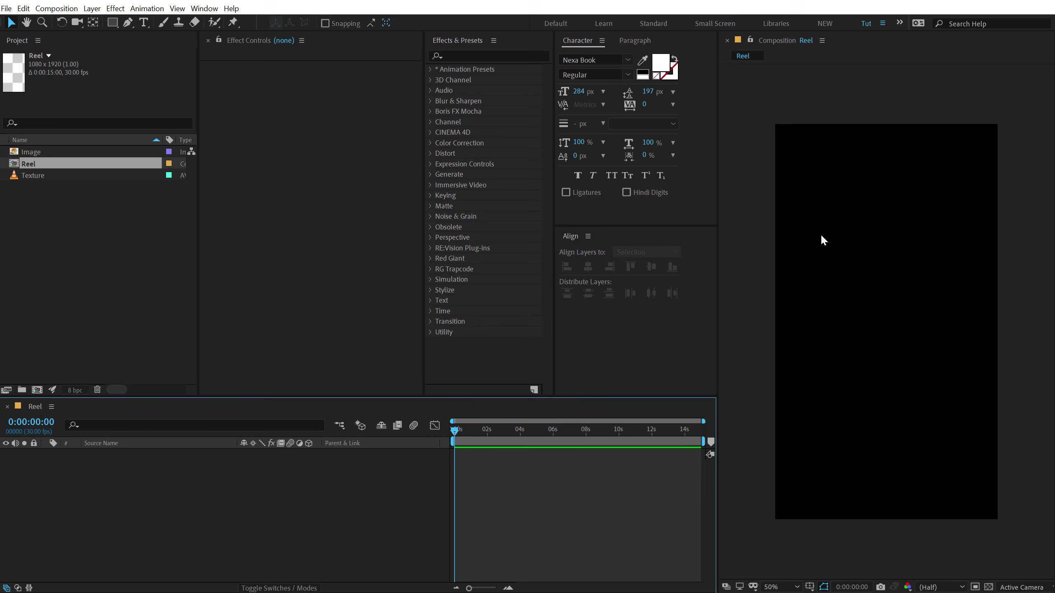
Create a second 1080 x 1920 composition named Placeholder.
click(70, 274)
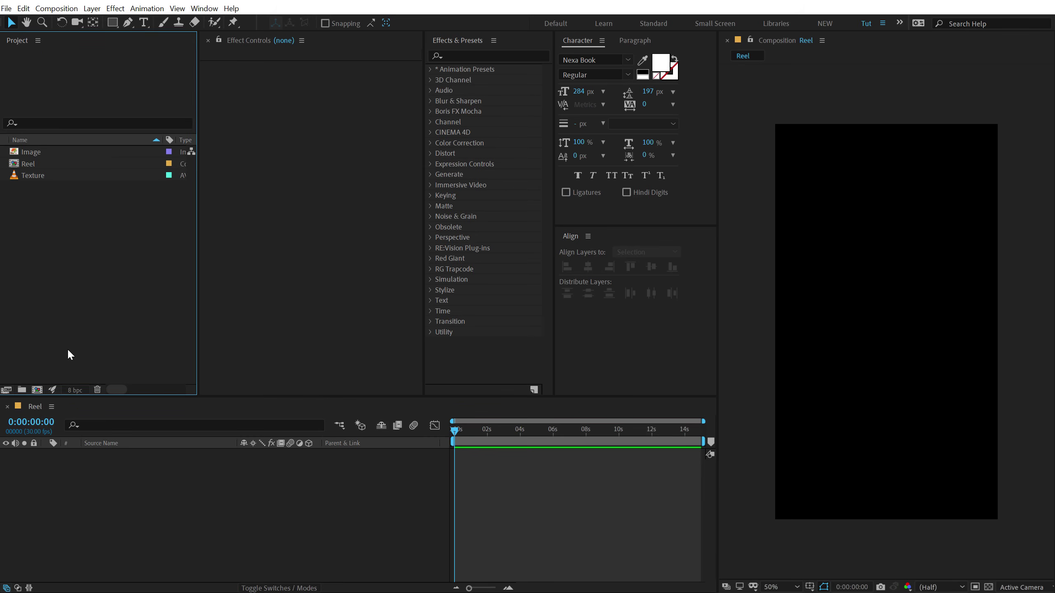
click(38, 391)
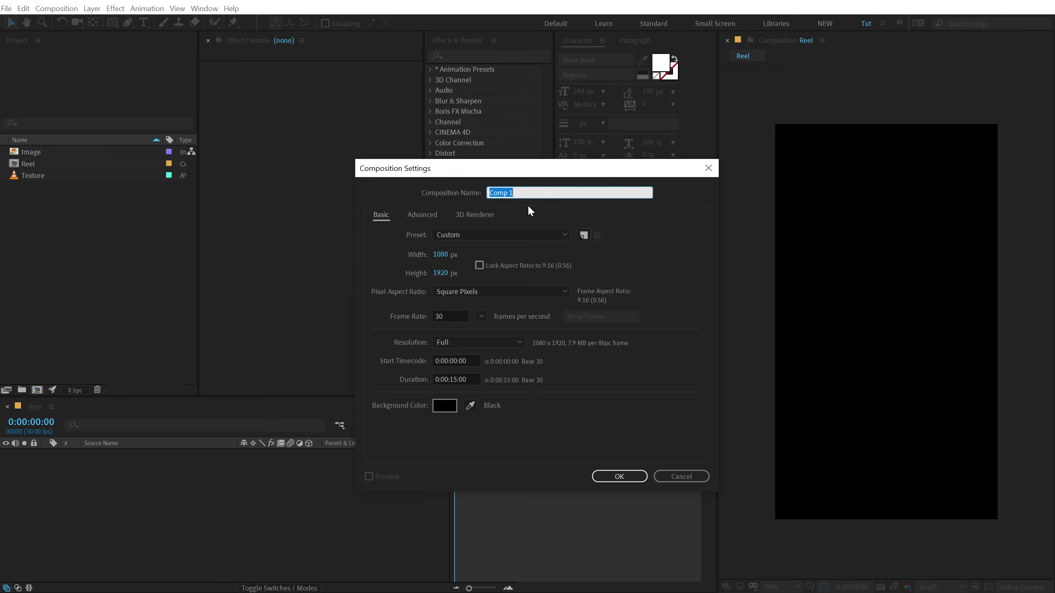
text(Placeholder)
click(620, 476)
Add the Image photo to Placeholder, scale it to 42% and position it in the frame.
drag(25, 152, 105, 508)
key(s)
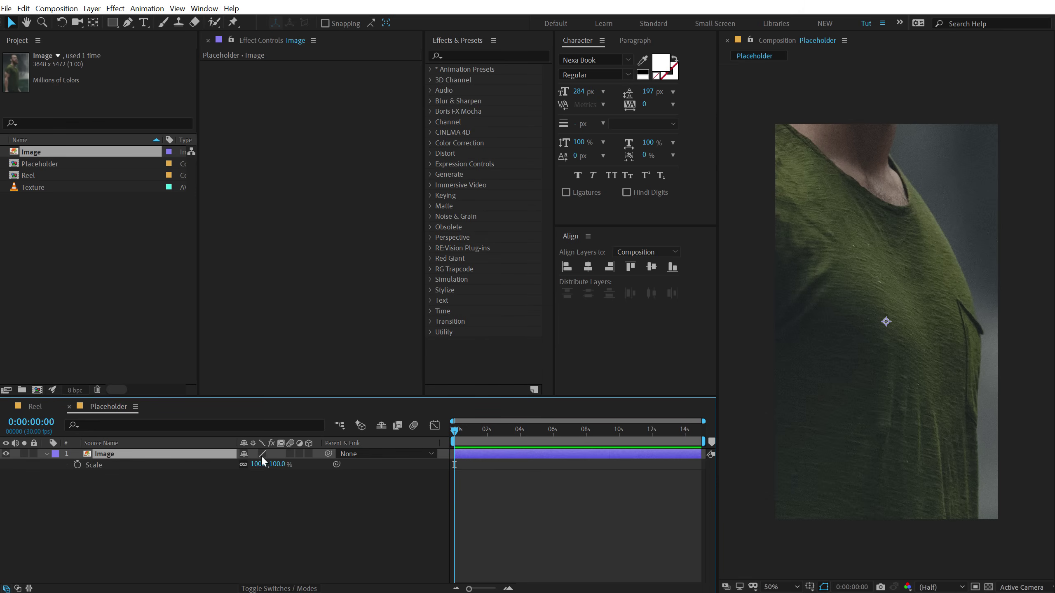
drag(266, 464, 252, 469)
drag(838, 346, 804, 369)
click(279, 528)
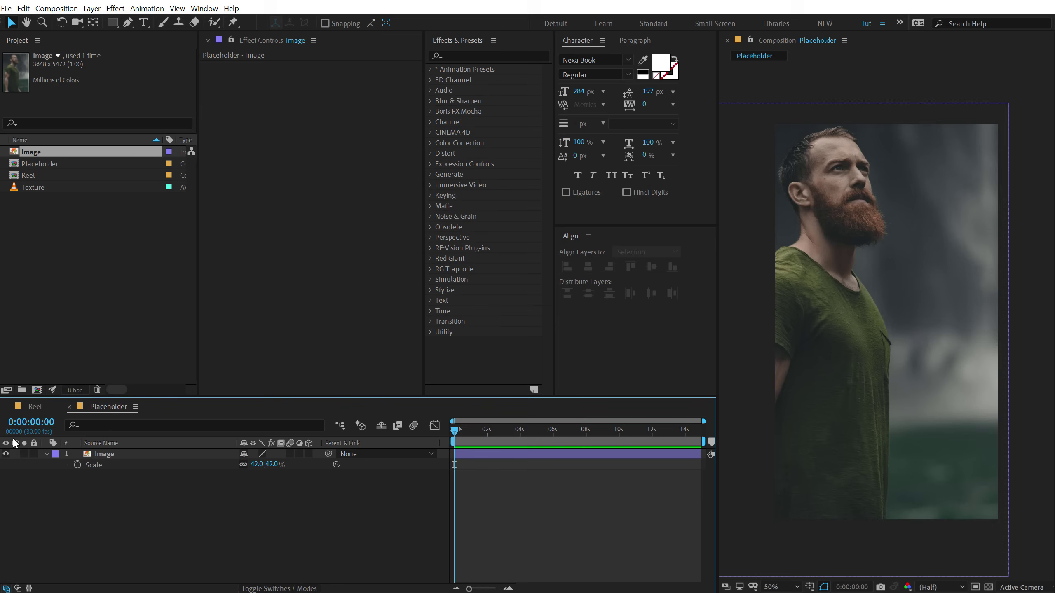
Add Placeholder as a layer in Reel and apply the Tint effect to it.
click(33, 407)
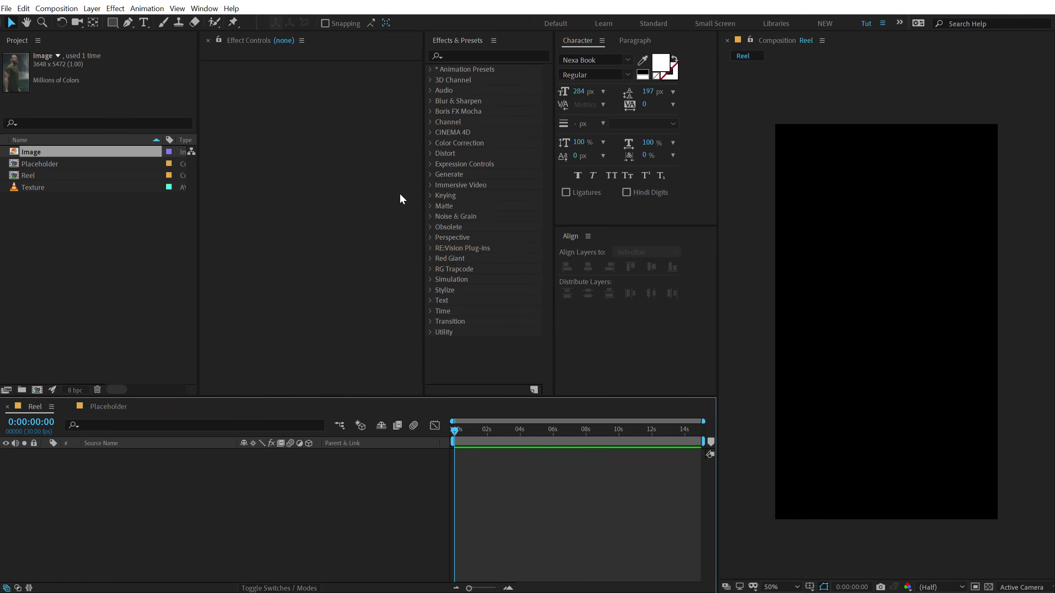
drag(40, 164, 132, 484)
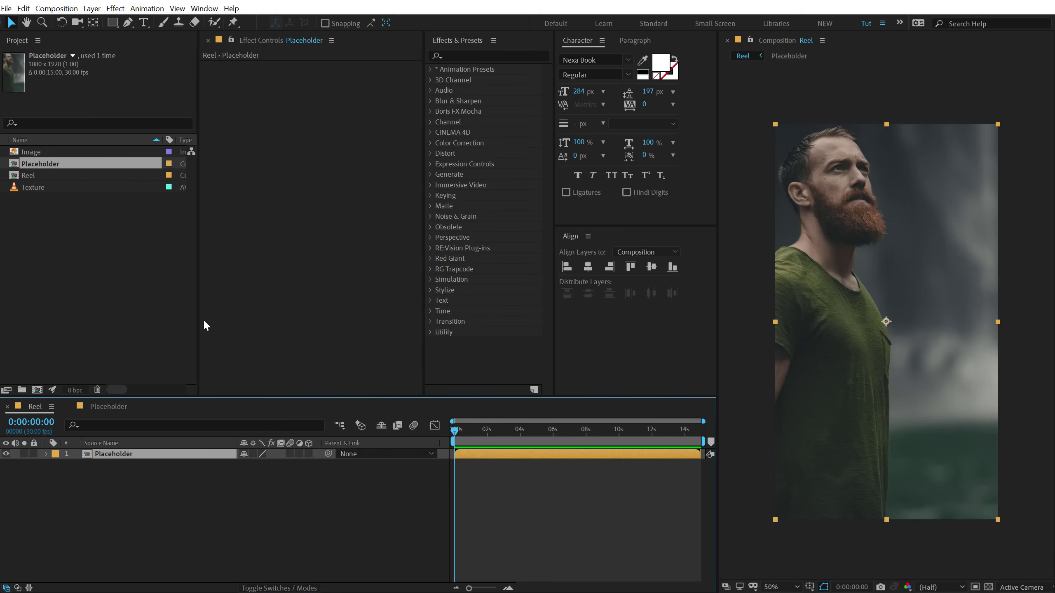
click(464, 57)
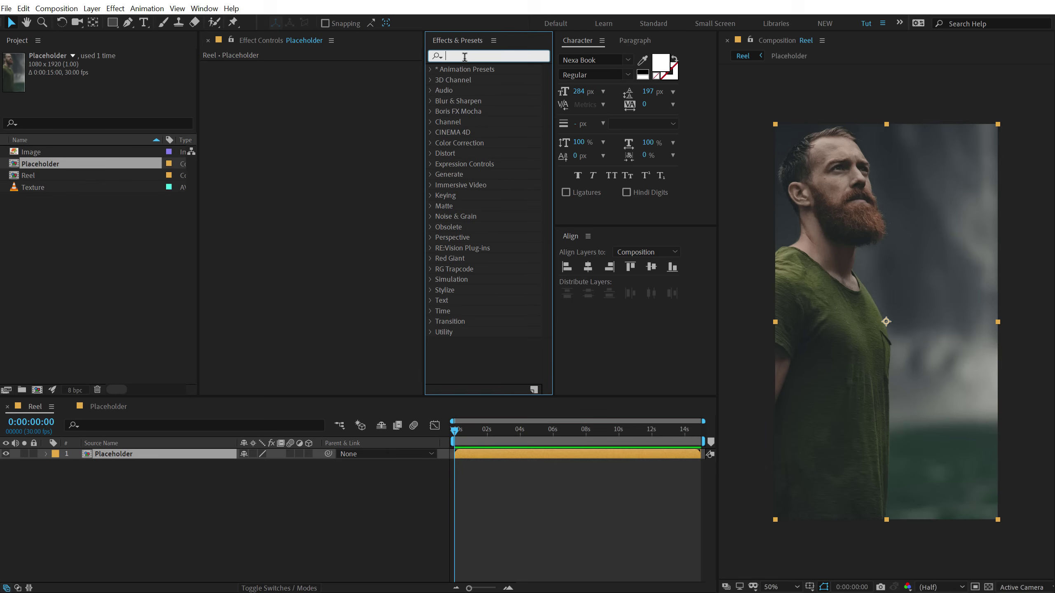
text(tint)
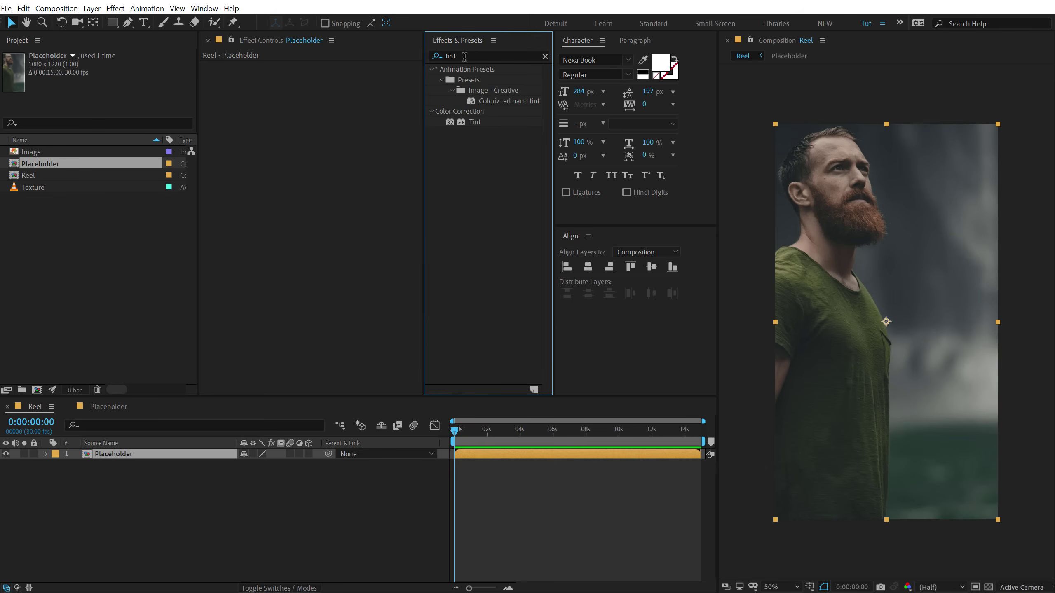
double_click(475, 122)
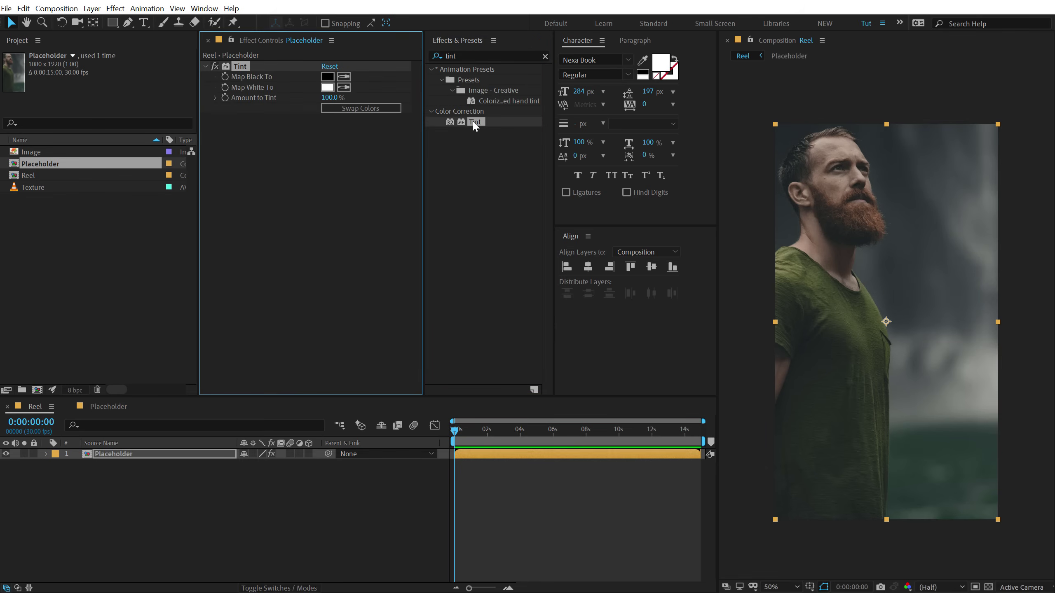
Apply Levels to Placeholder with Input Black 26 and Input White 190.
click(474, 56)
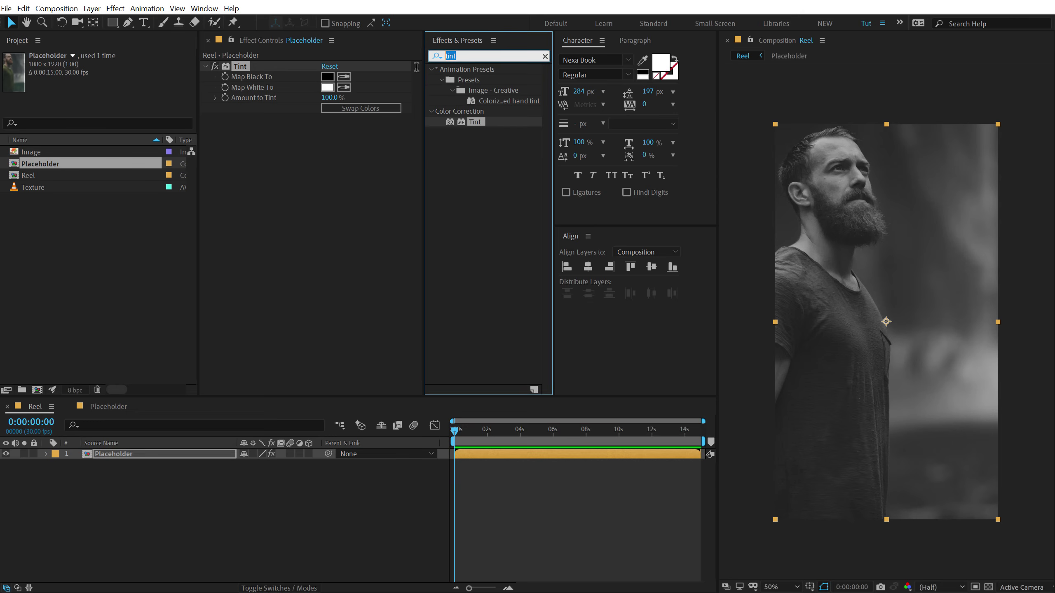
text(lvel)
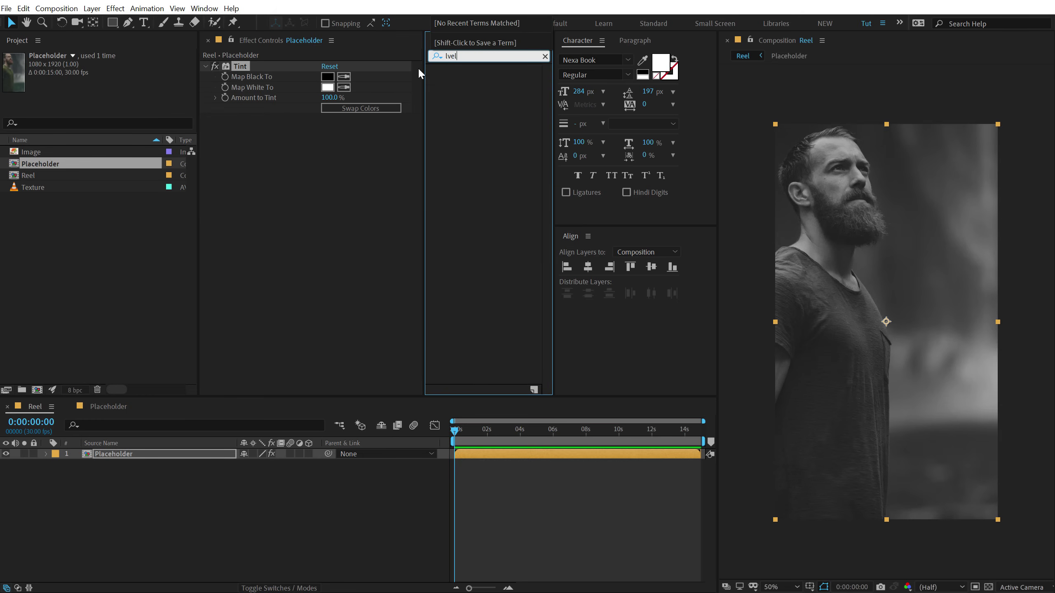
key(BackSpace)
key(BackSpace)
key(BackSpace)
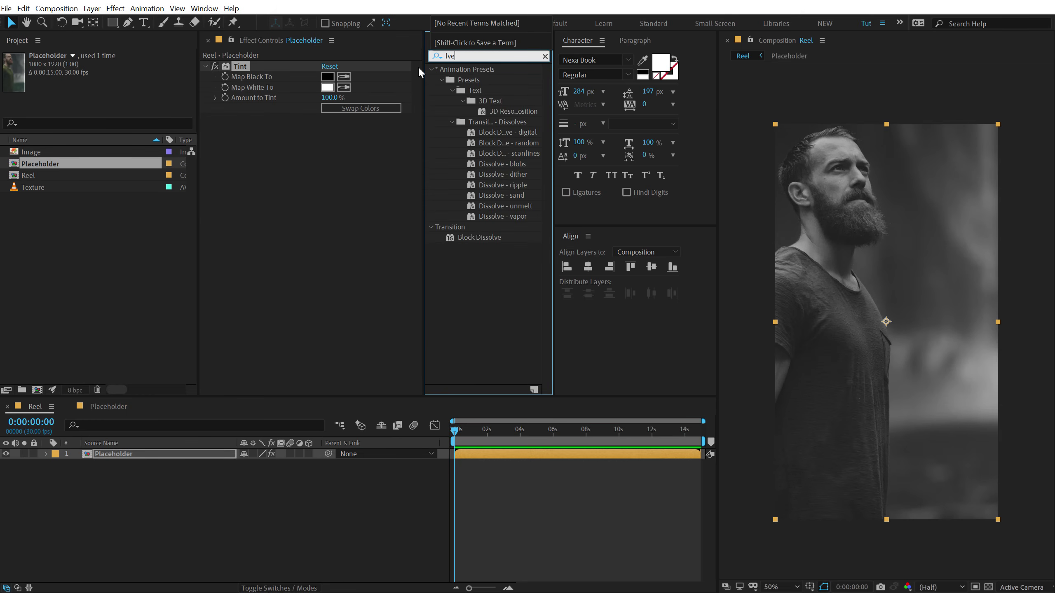
text(eve)
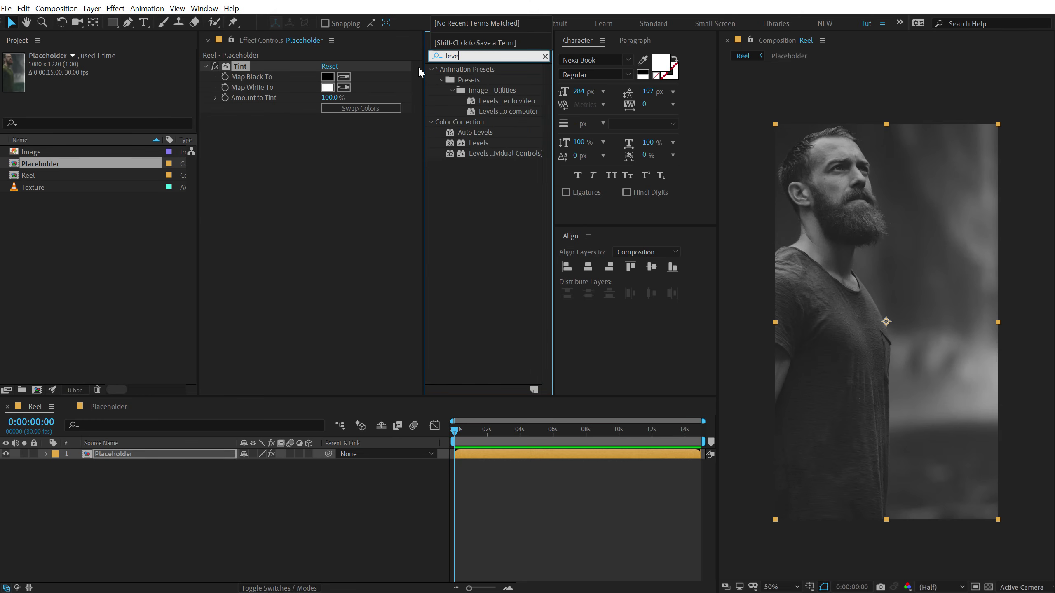
drag(484, 141, 266, 142)
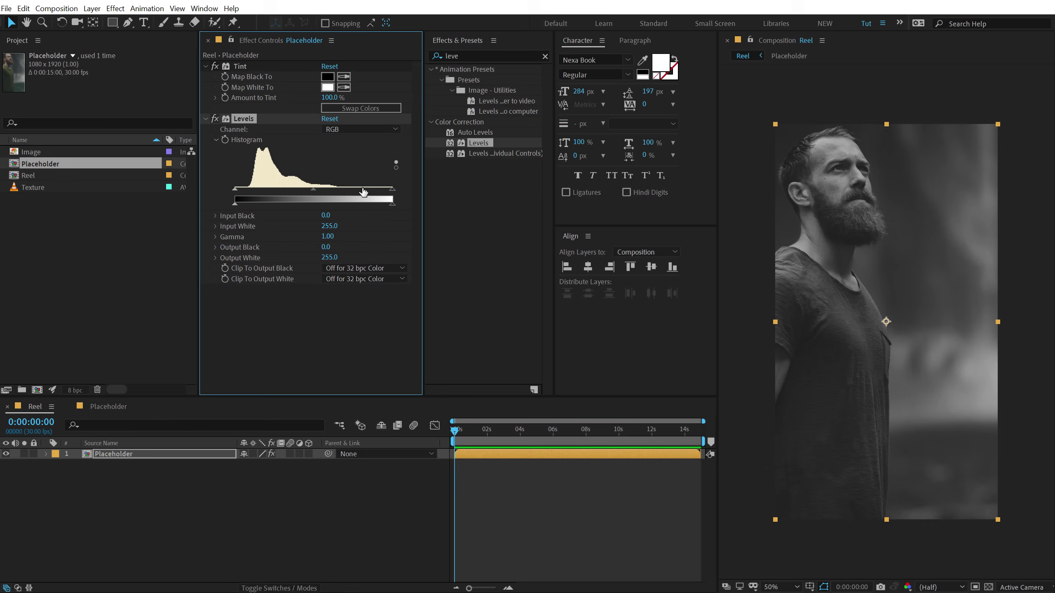
drag(391, 193, 378, 192)
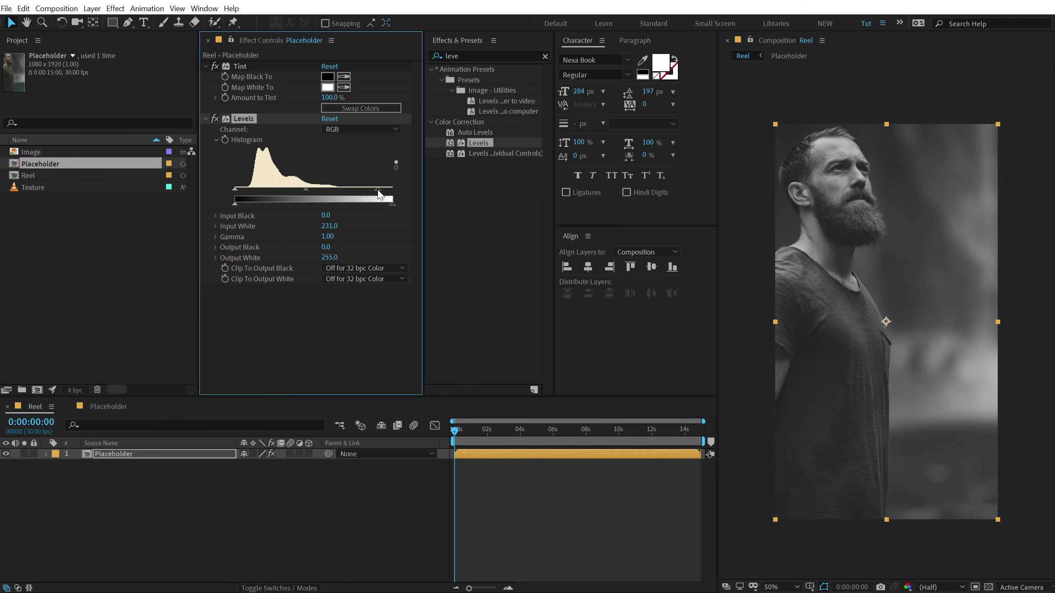
drag(235, 191, 248, 193)
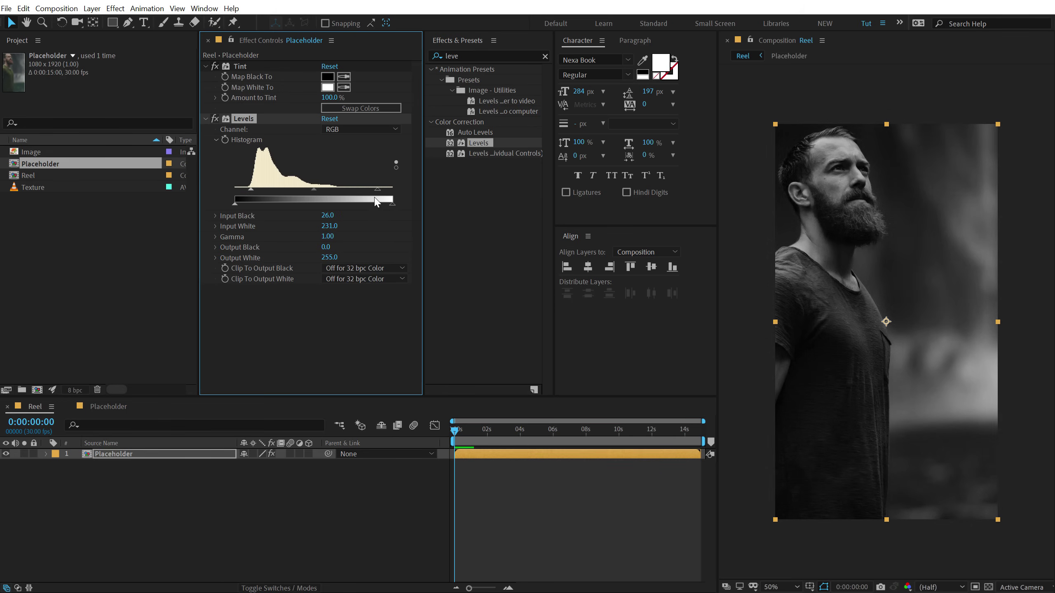
drag(378, 192, 352, 196)
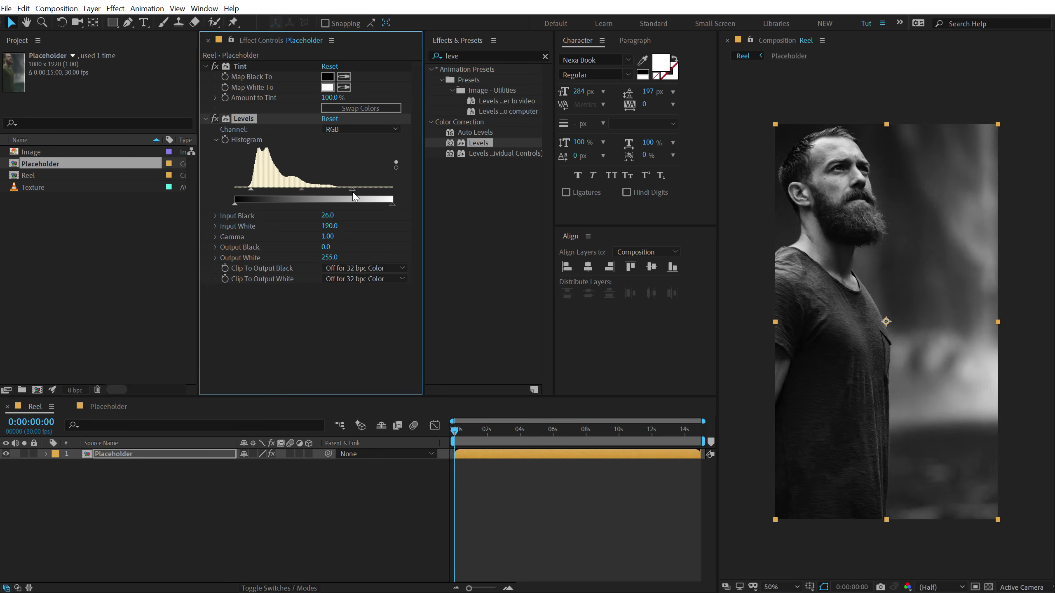
Add Sharpen to the portrait with an amount of 15.
double_click(456, 56)
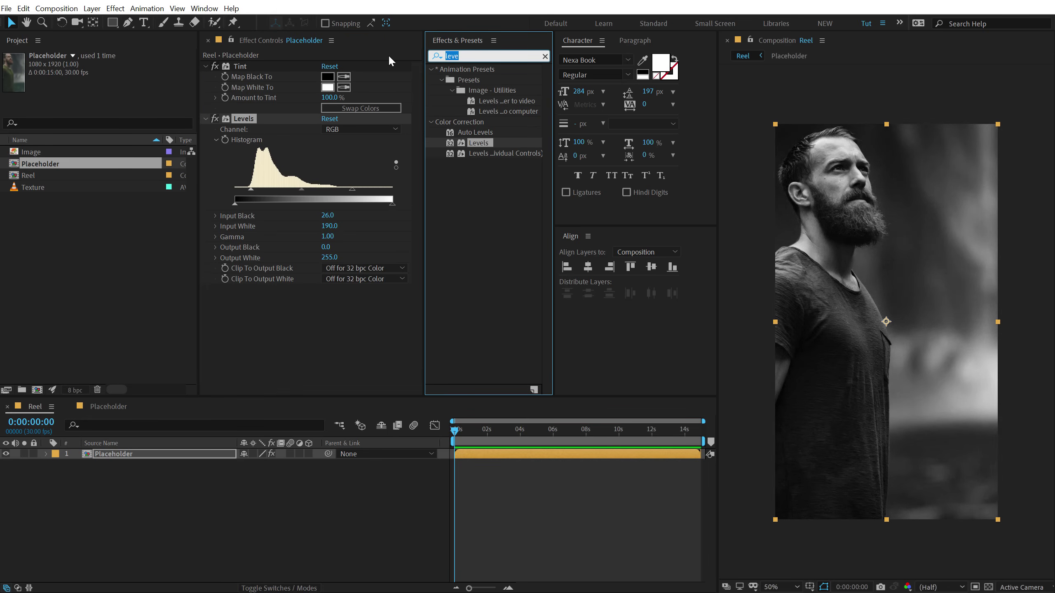
text(sharp)
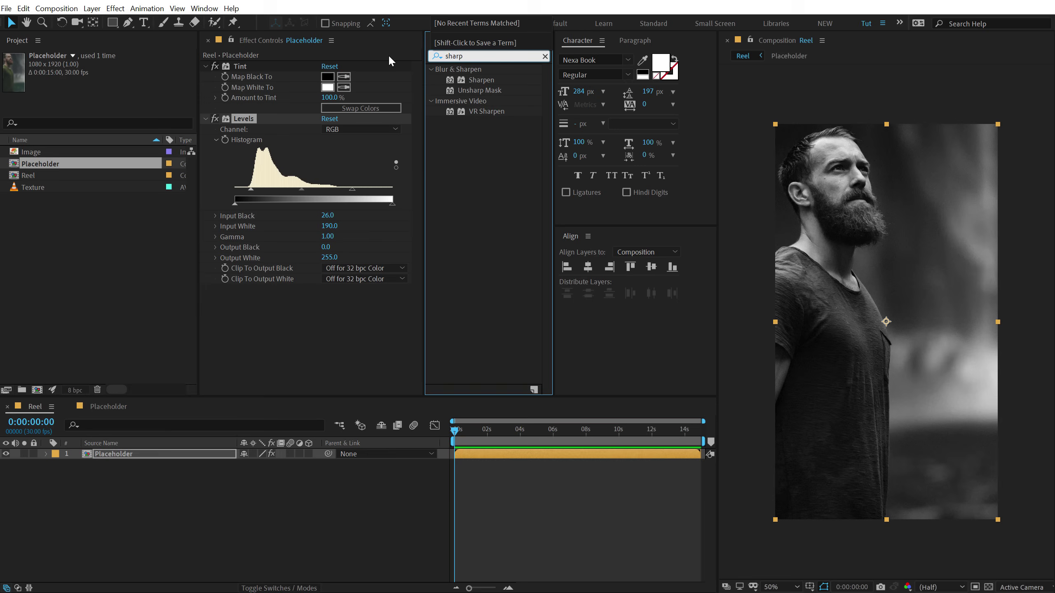
drag(476, 82, 285, 356)
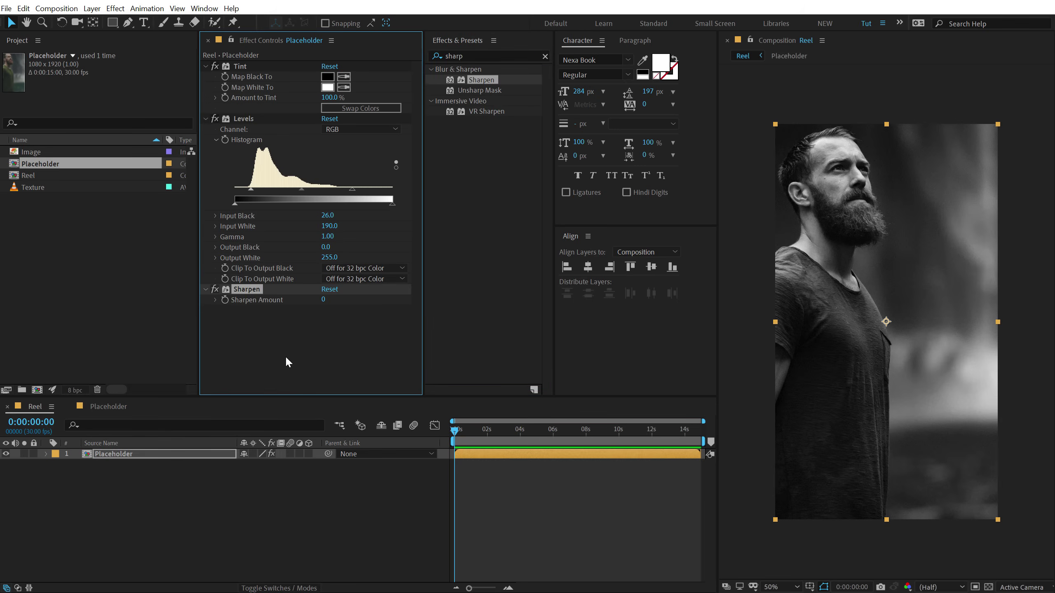
drag(323, 299, 340, 298)
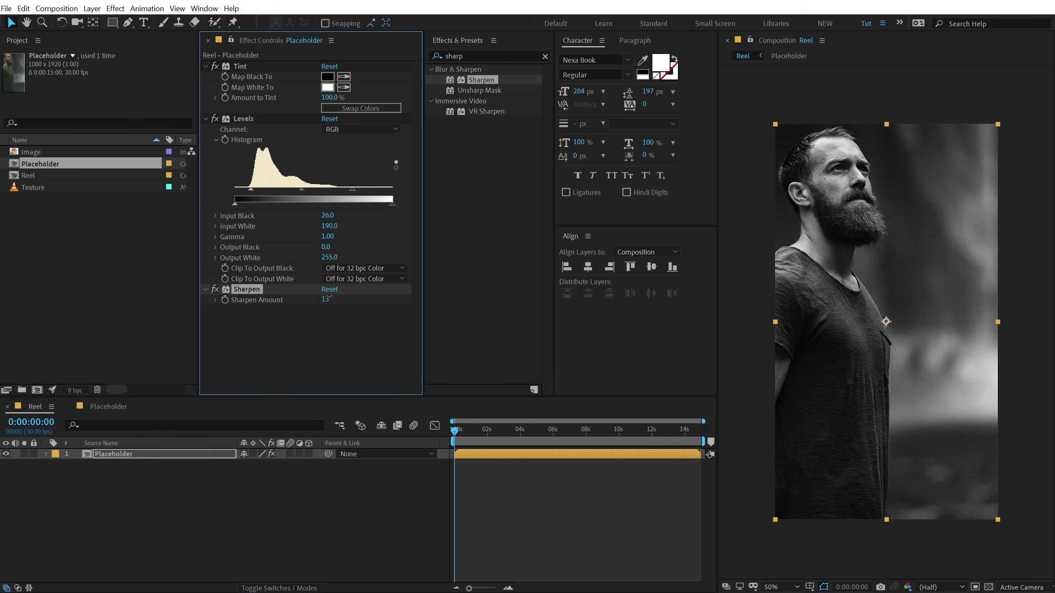
click(328, 548)
Preview the composition at Full resolution, checking detail at 100% zoom.
scroll(830, 286, up, 2)
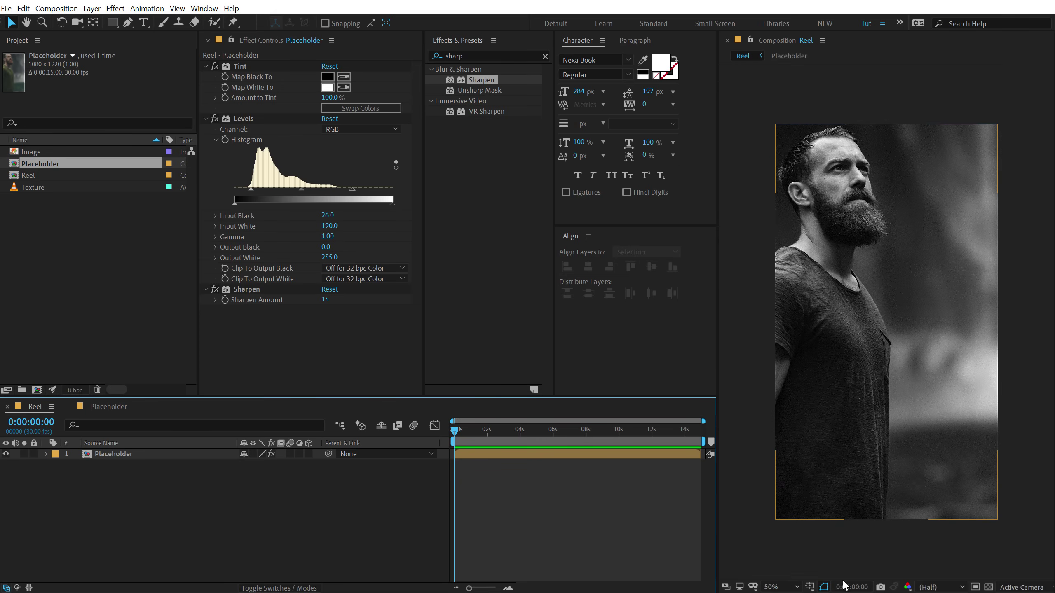
click(939, 587)
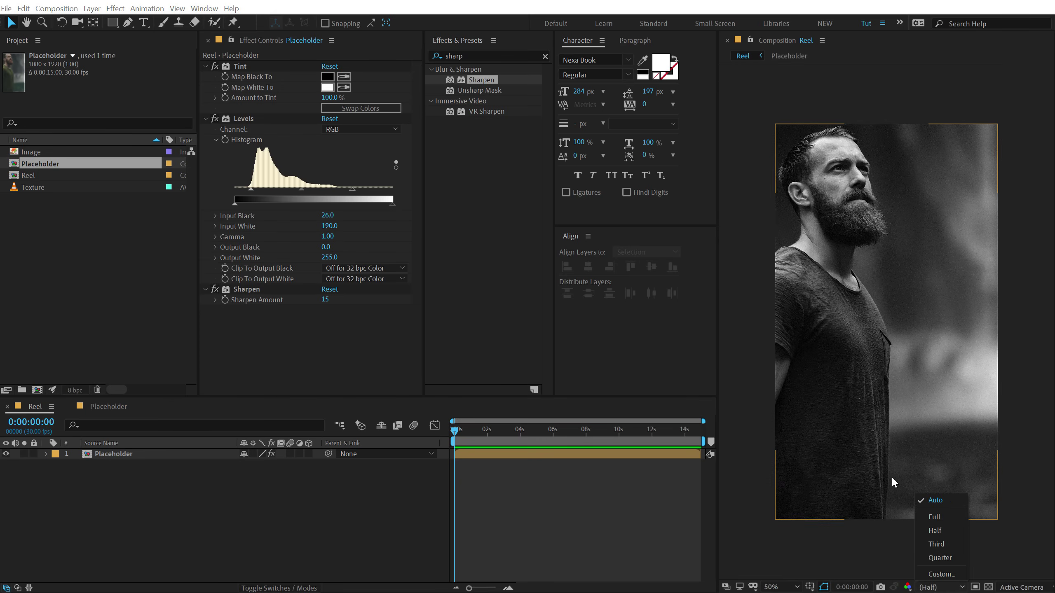
click(935, 516)
key(period)
key(period)
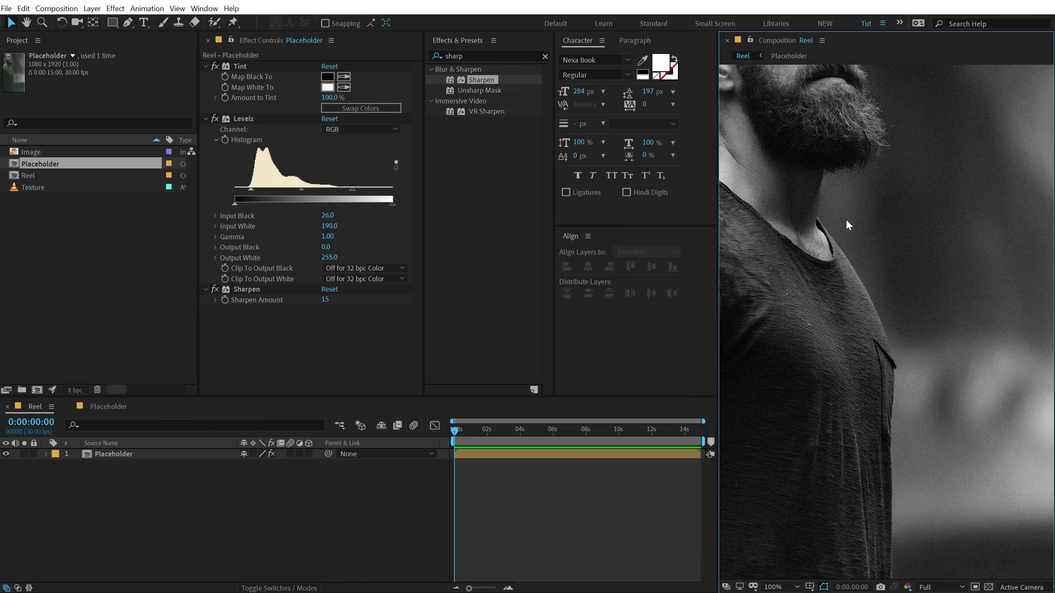
key(comma)
key(comma)
click(281, 522)
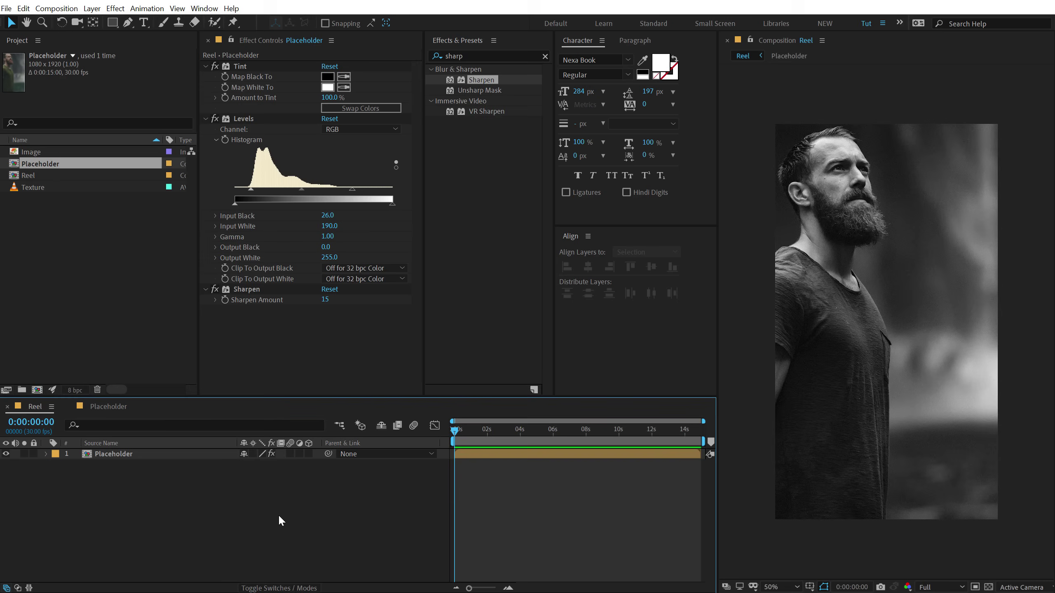
click(105, 332)
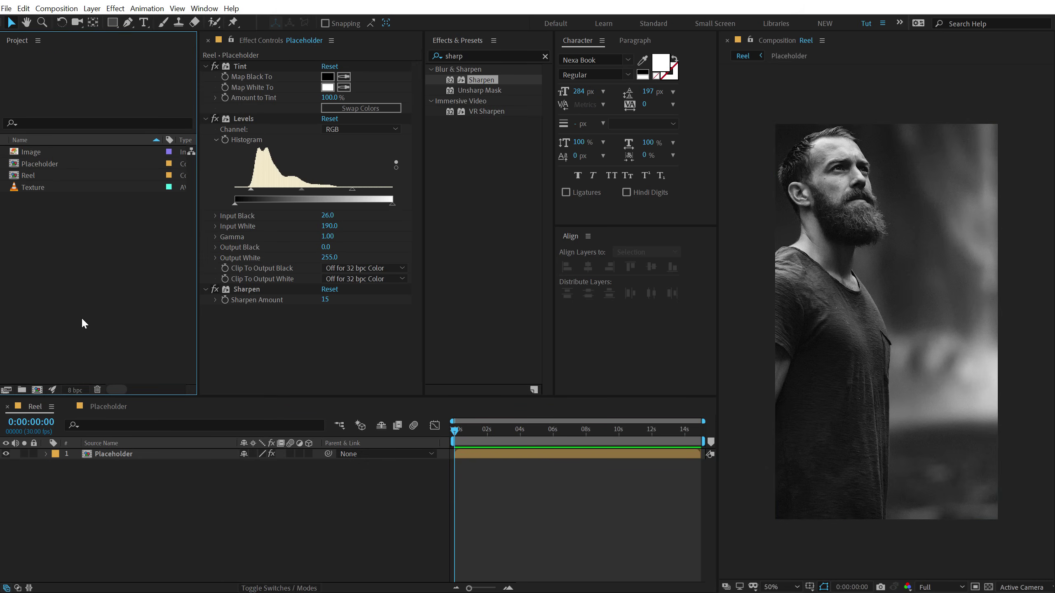
Pick the Pen tool with a 300 px stroke width and no fill.
click(148, 508)
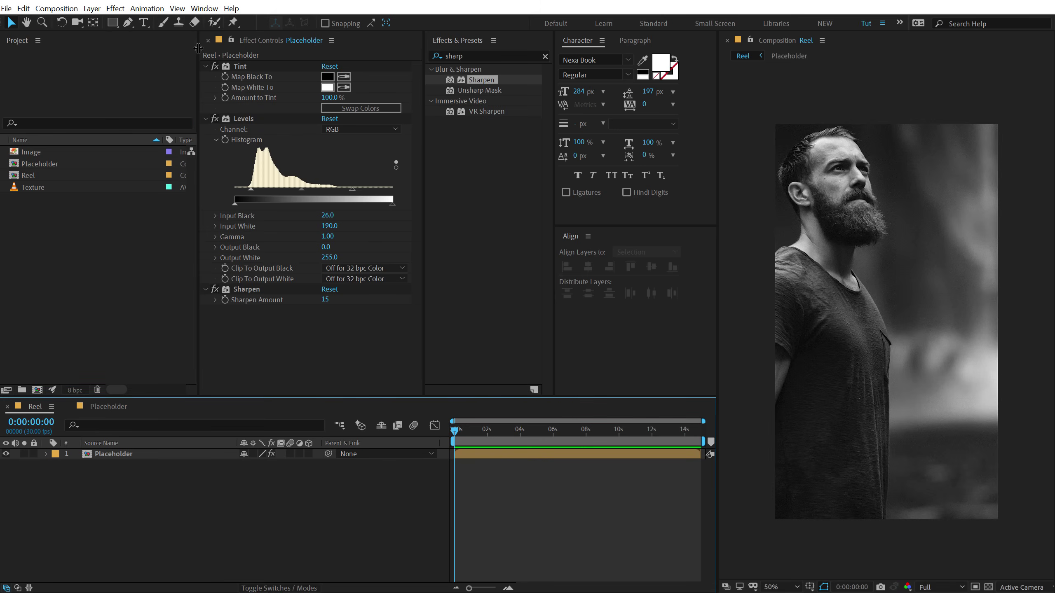
click(127, 22)
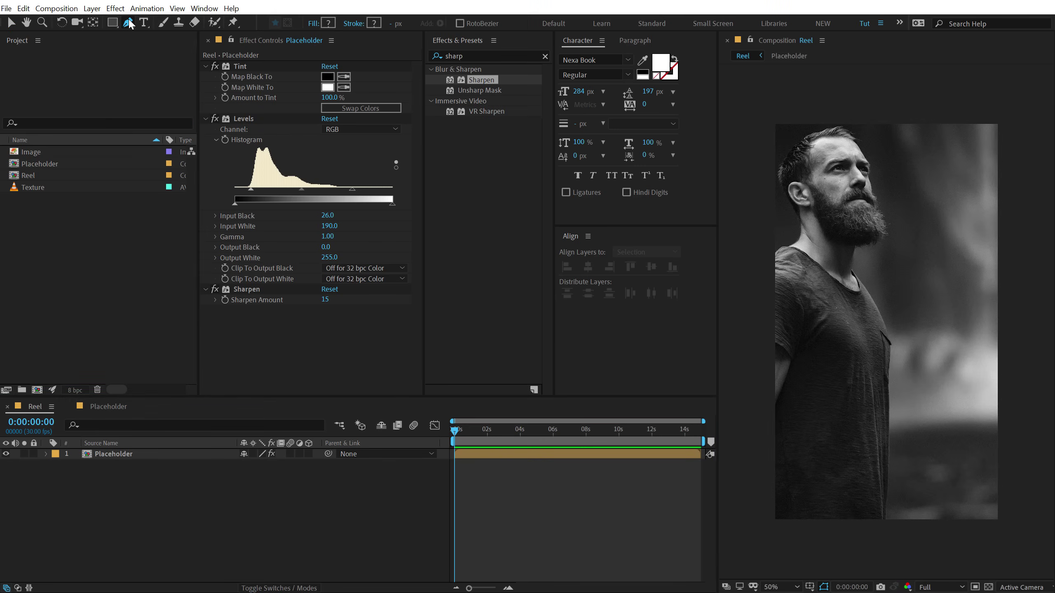
click(389, 23)
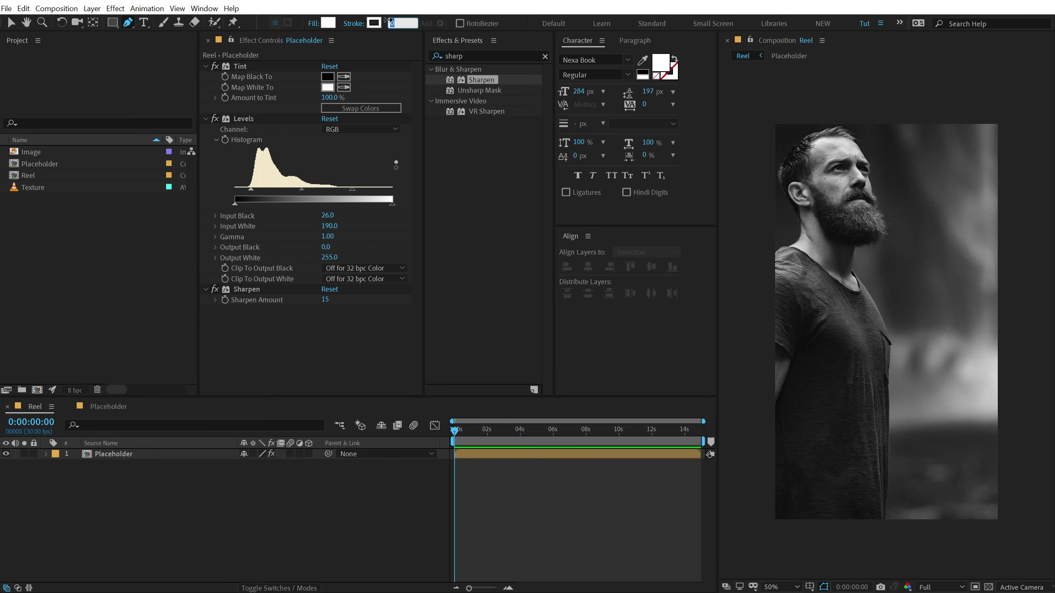
key(Return)
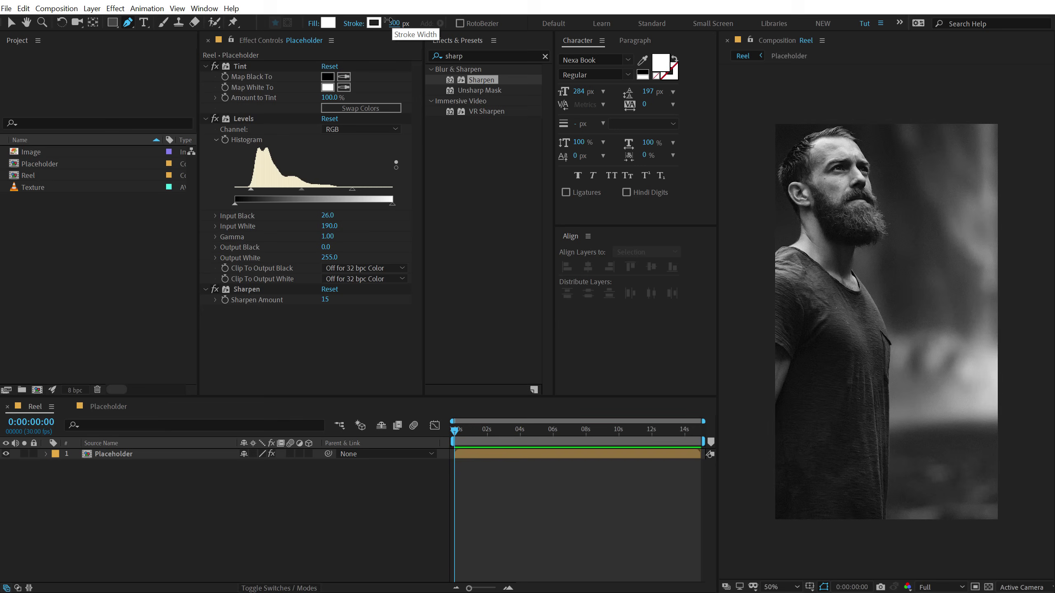
click(314, 22)
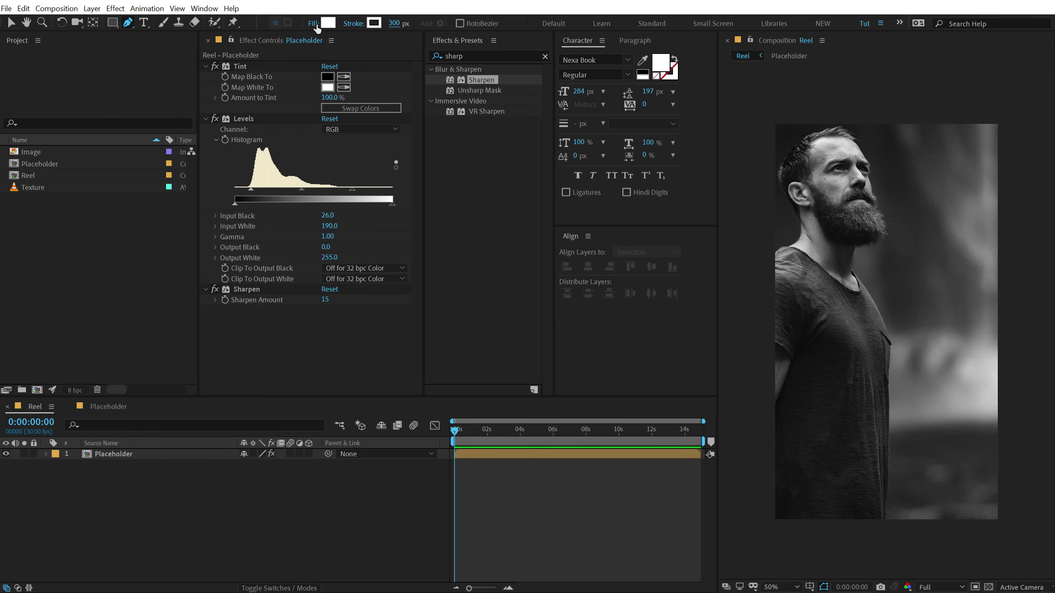
click(471, 133)
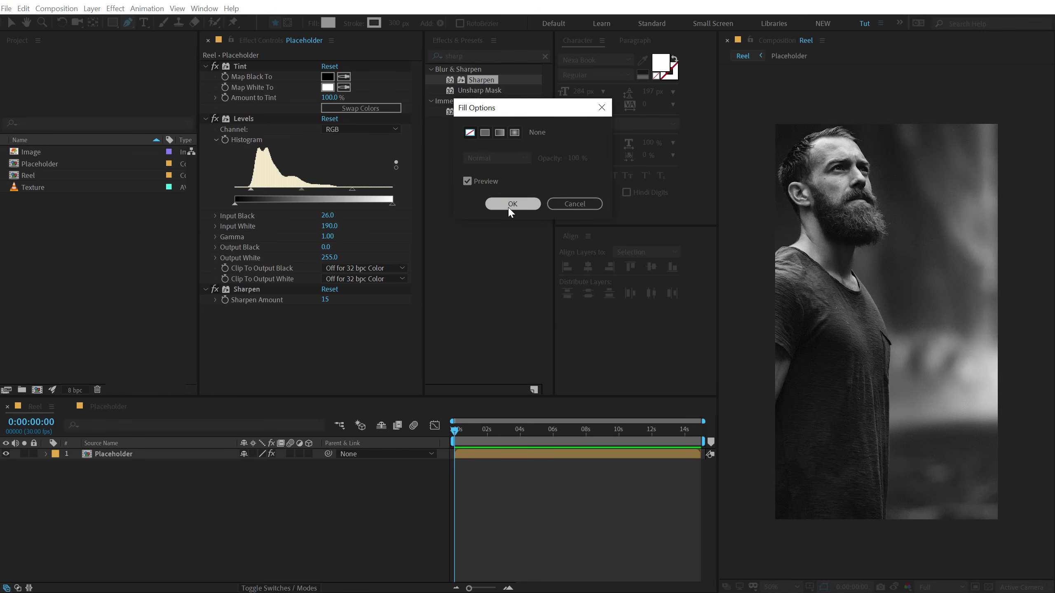
click(507, 206)
Draw a nine-point zigzag path down the left side of the portrait.
click(752, 182)
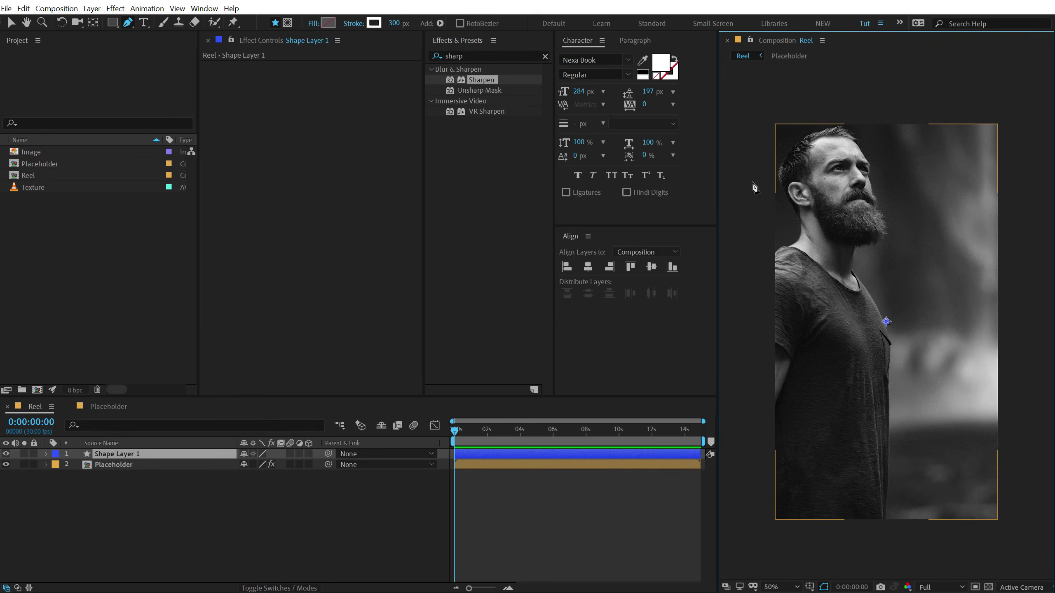
click(819, 85)
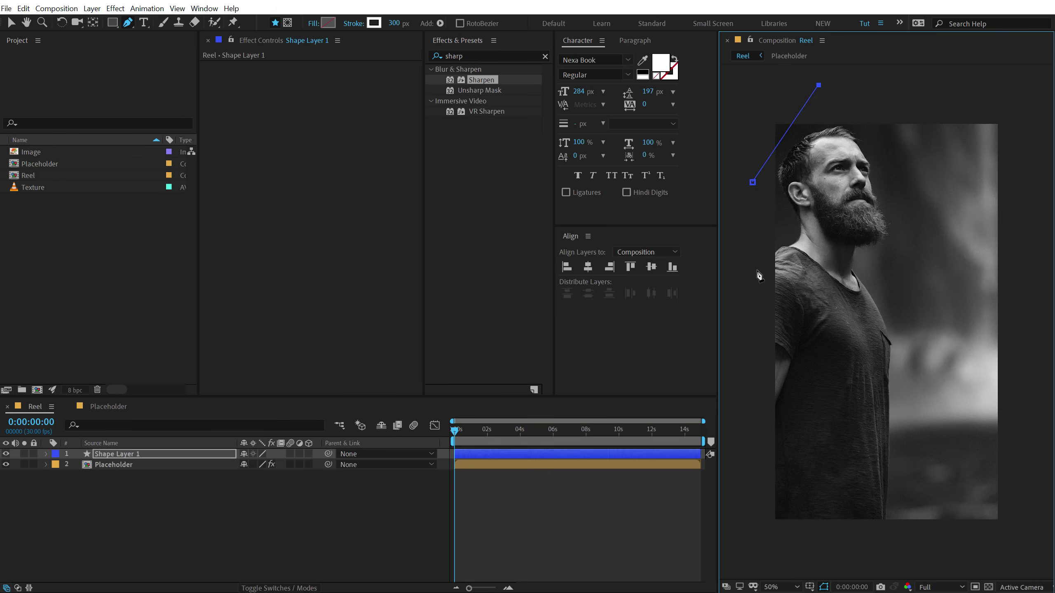
click(757, 270)
click(863, 194)
click(759, 381)
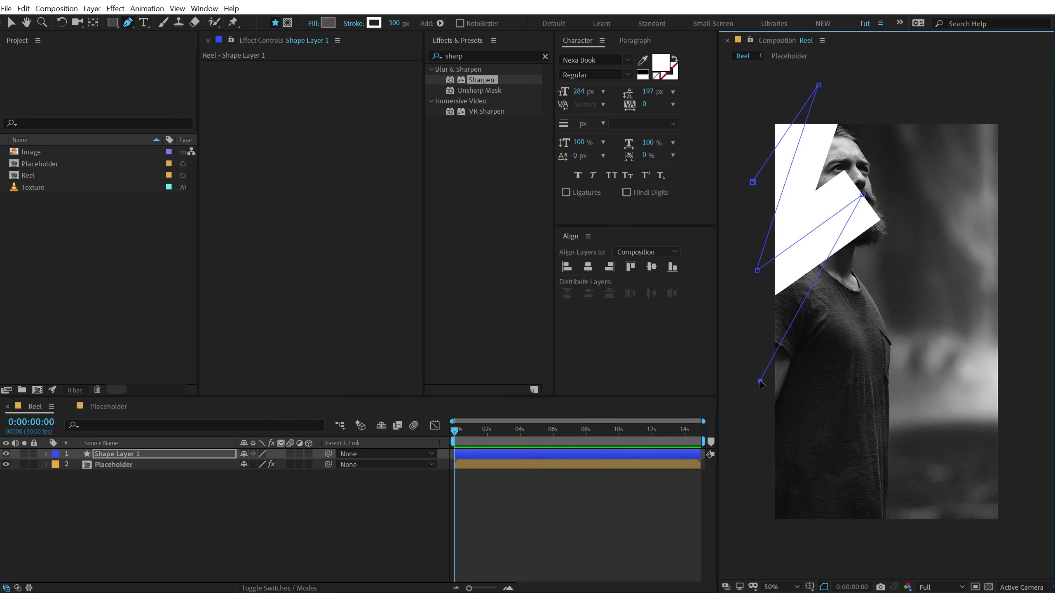
click(873, 314)
click(761, 509)
click(872, 459)
click(812, 553)
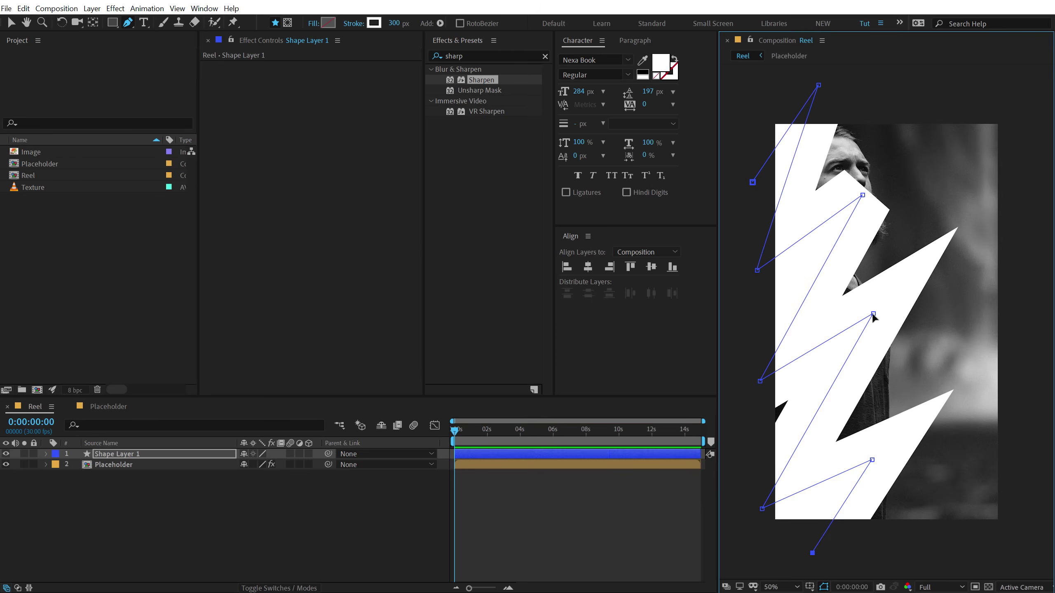
Adjust the zigzag's vertices to refine the stroke's coverage.
drag(873, 315, 843, 317)
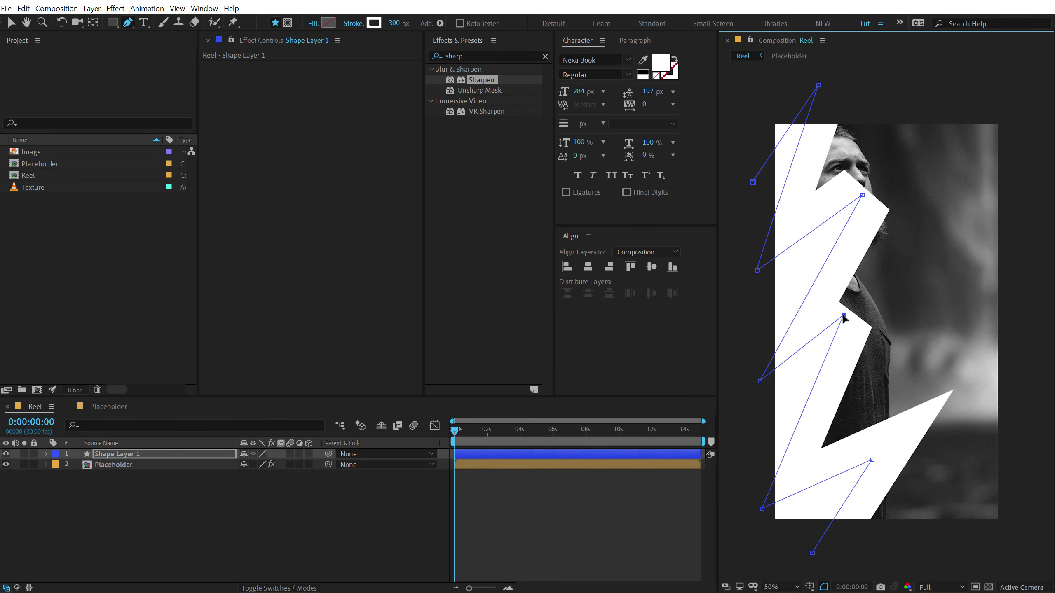
mouse_move(872, 461)
mouse_down()
mouse_move(856, 446)
mouse_move(834, 458)
mouse_up()
drag(812, 552, 776, 558)
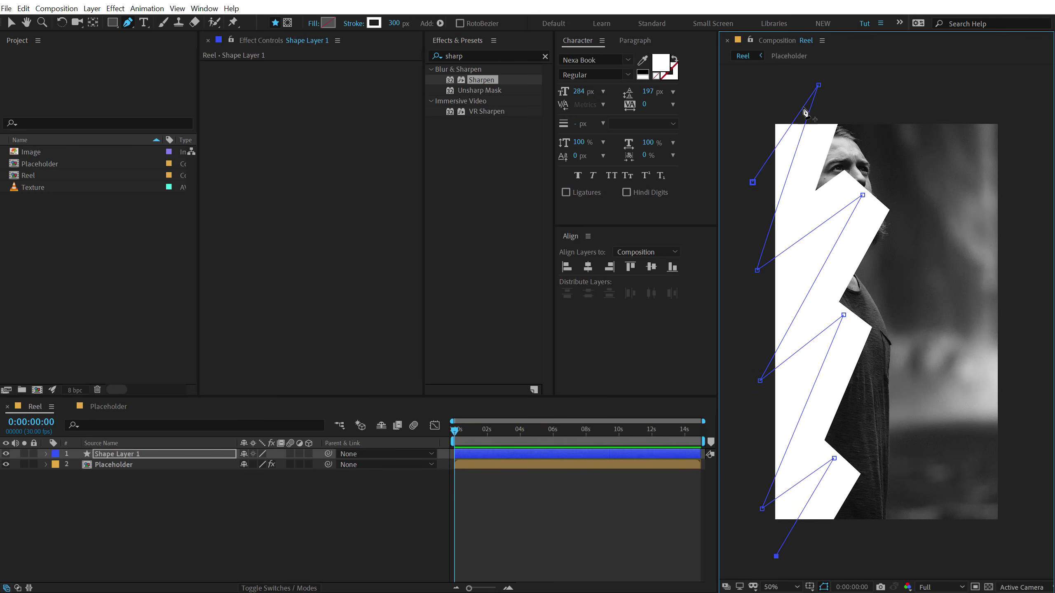
drag(820, 89, 828, 127)
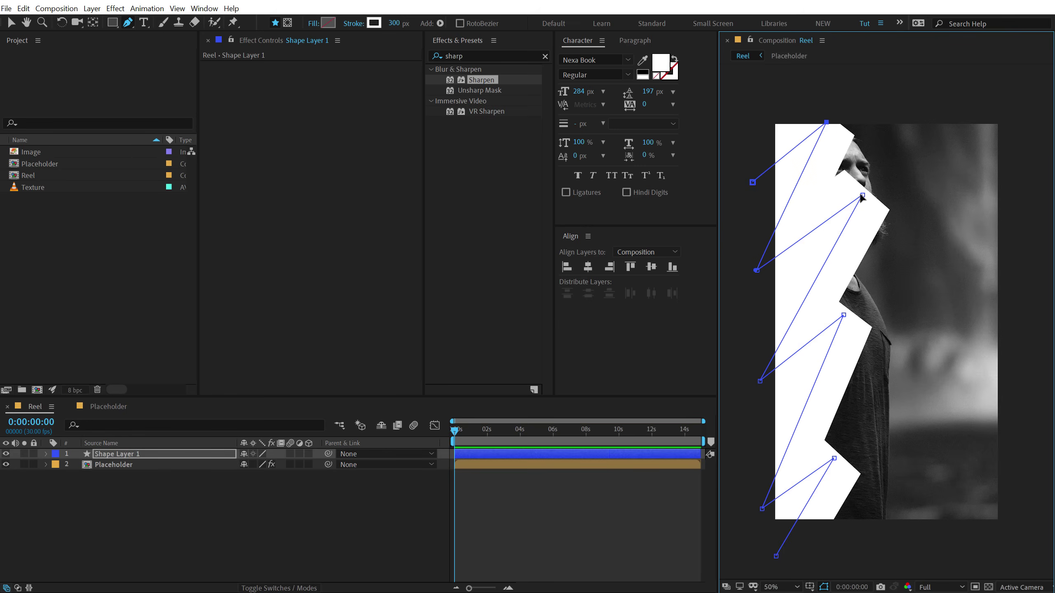
mouse_move(863, 198)
mouse_down()
mouse_move(871, 176)
mouse_move(878, 192)
mouse_up()
mouse_move(758, 270)
mouse_down()
mouse_move(766, 257)
mouse_move(765, 269)
mouse_up()
drag(826, 122, 845, 113)
drag(878, 189, 882, 200)
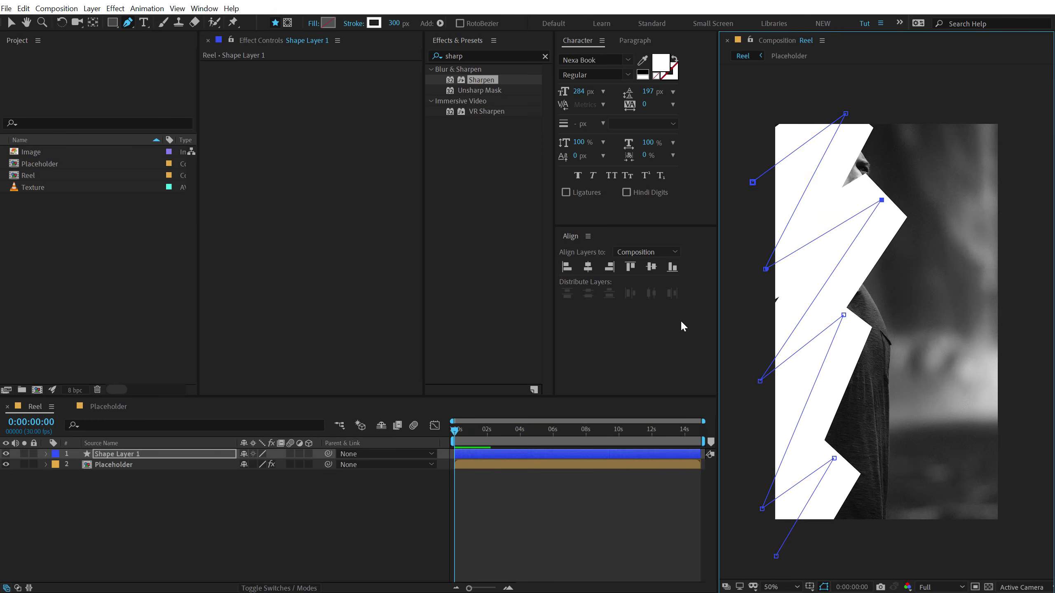
click(224, 542)
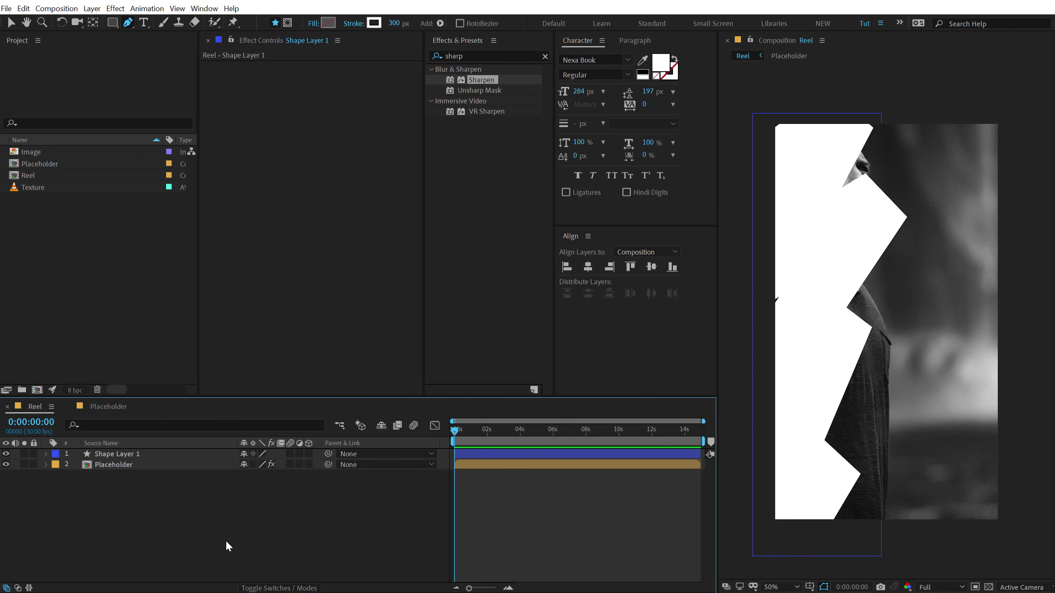
Rename the shape layer to Line.
click(121, 453)
key(Return)
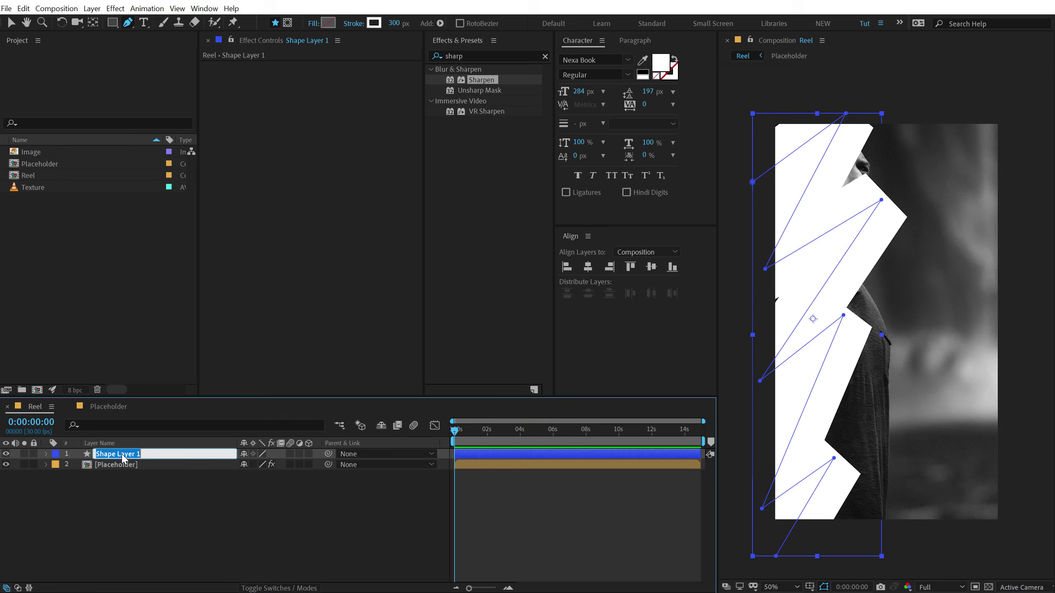
text(Line)
key(Return)
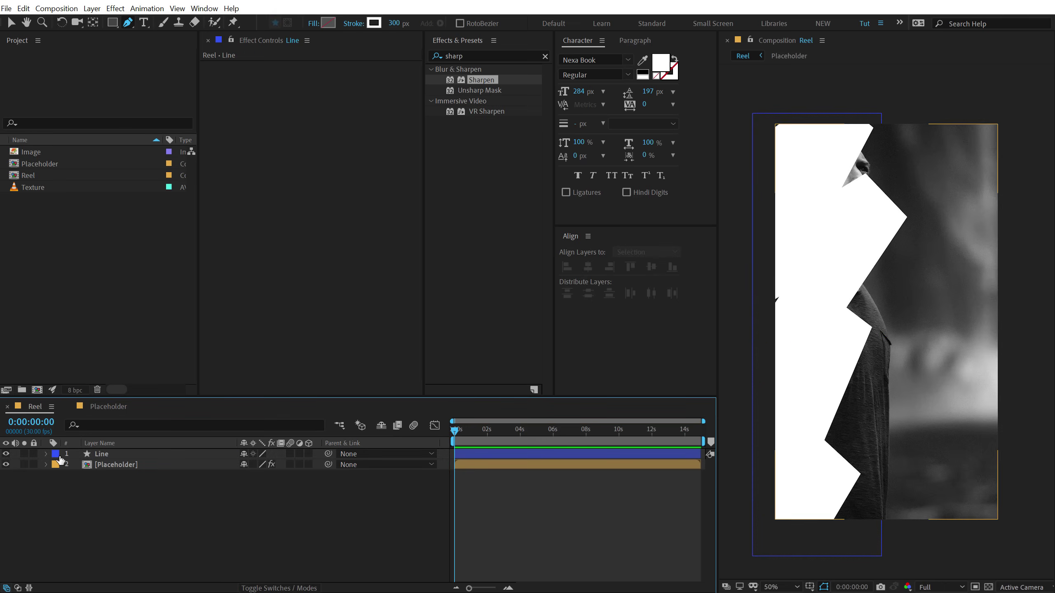
Add Trim Paths to the Line layer and hide the Parent column to widen the timeline.
click(46, 453)
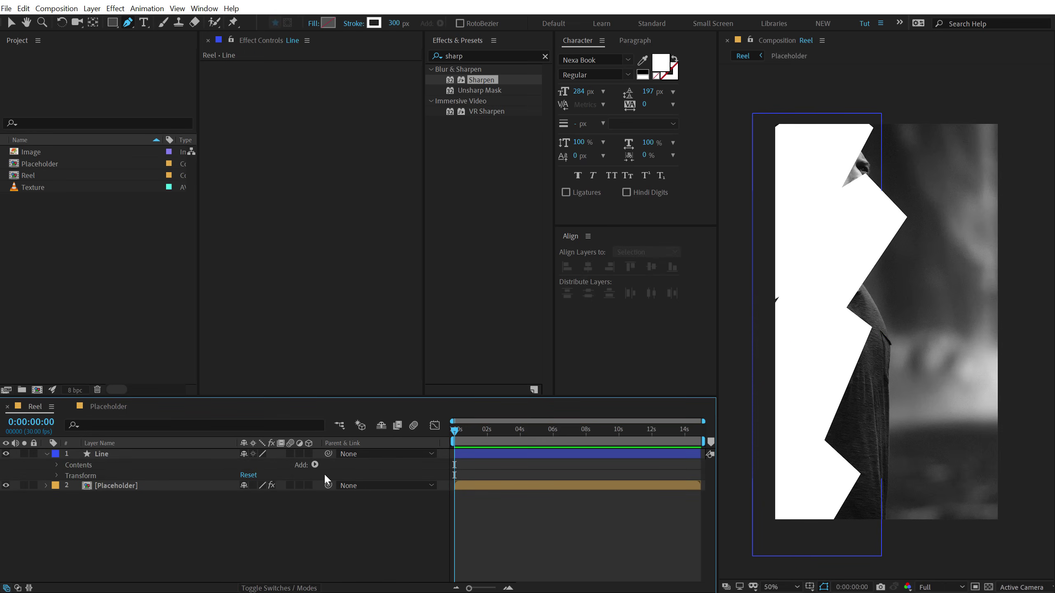
click(315, 464)
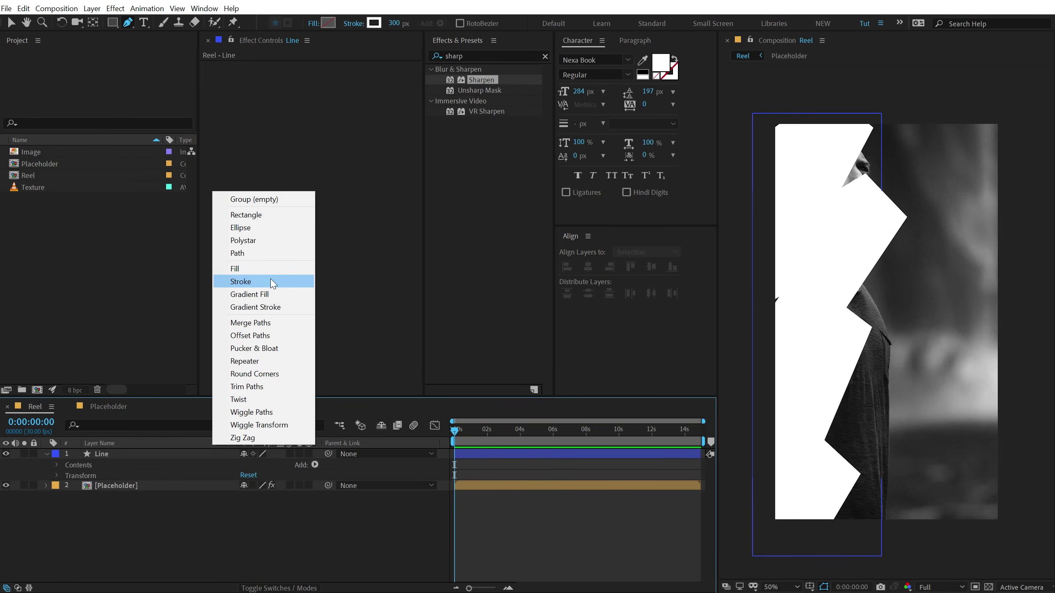
click(254, 386)
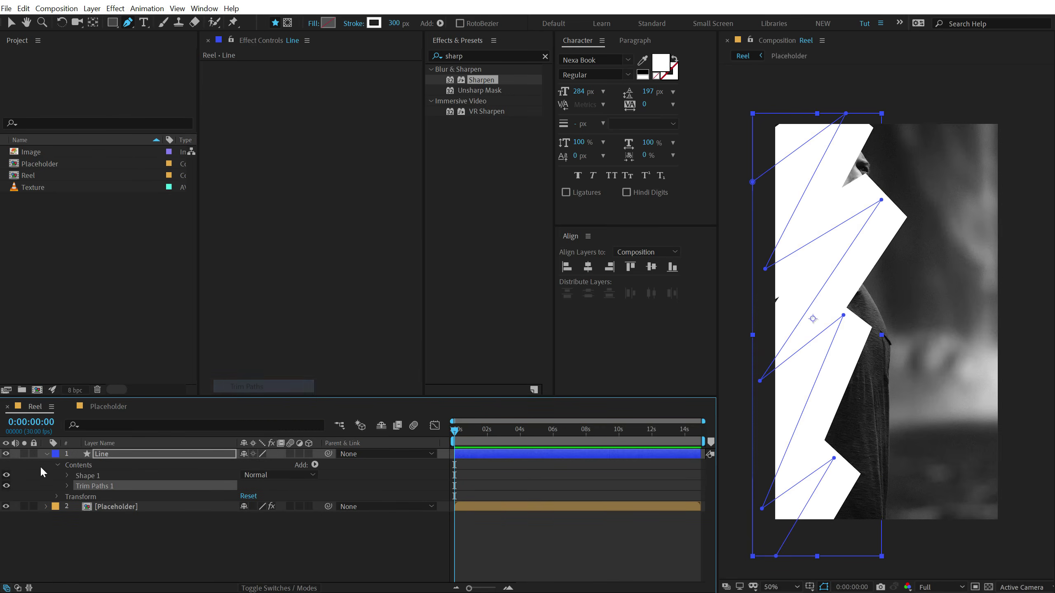
click(67, 486)
scroll(495, 509, up, 2)
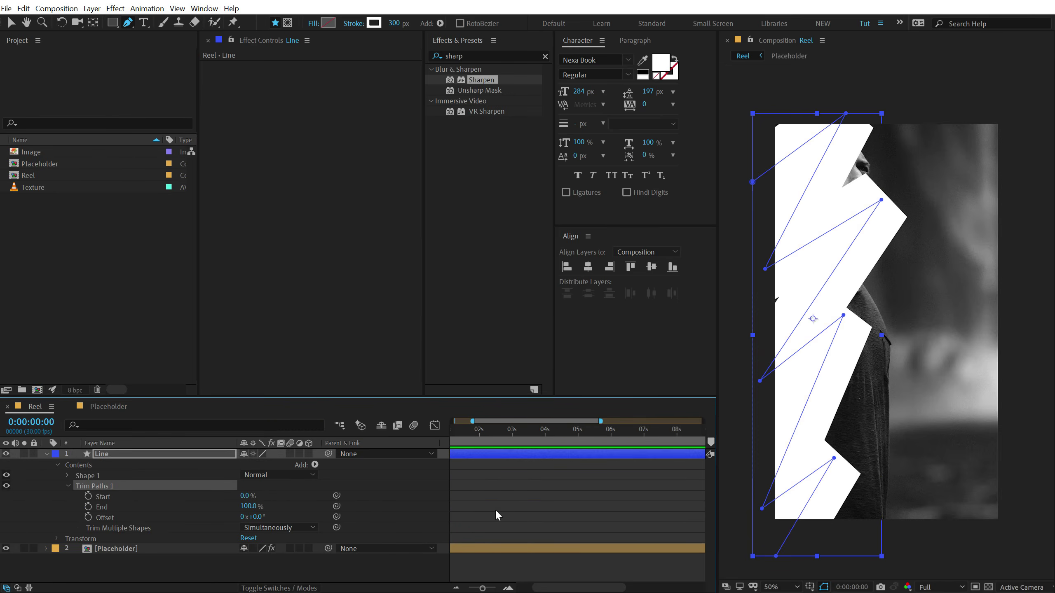
right_click(369, 448)
click(375, 450)
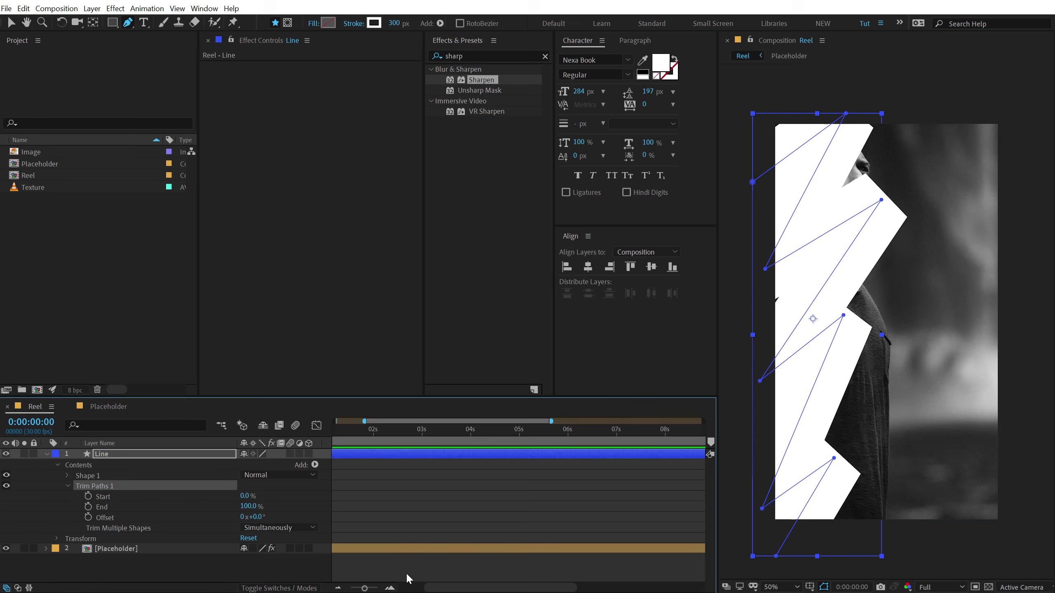
drag(436, 590, 412, 591)
drag(384, 433, 399, 434)
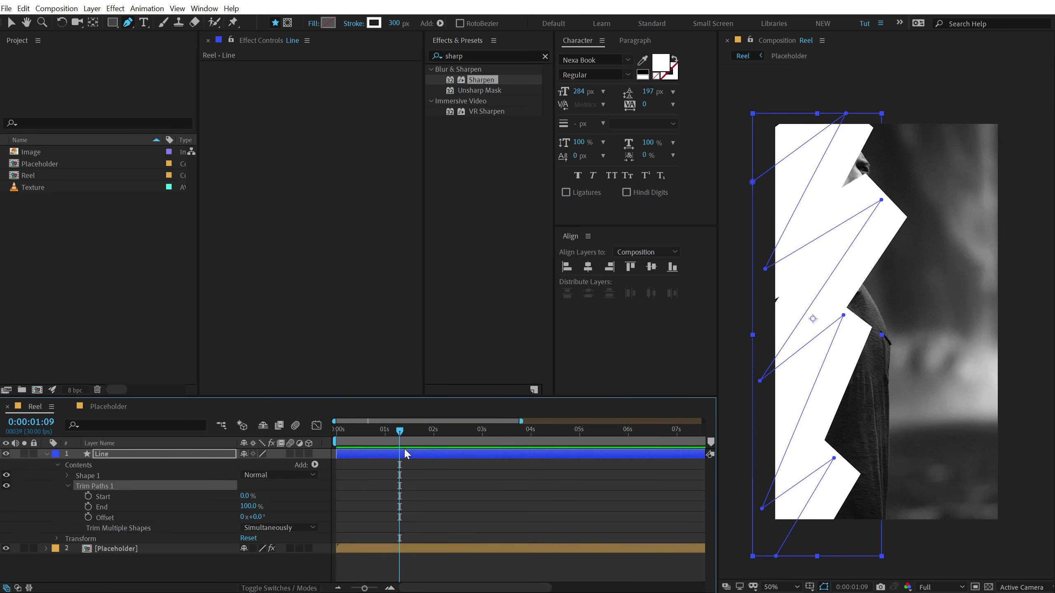
Keyframe Trim Paths End from 0% at the start to 100% at 0:00:01:10, with Easy Ease.
key(Page_Down)
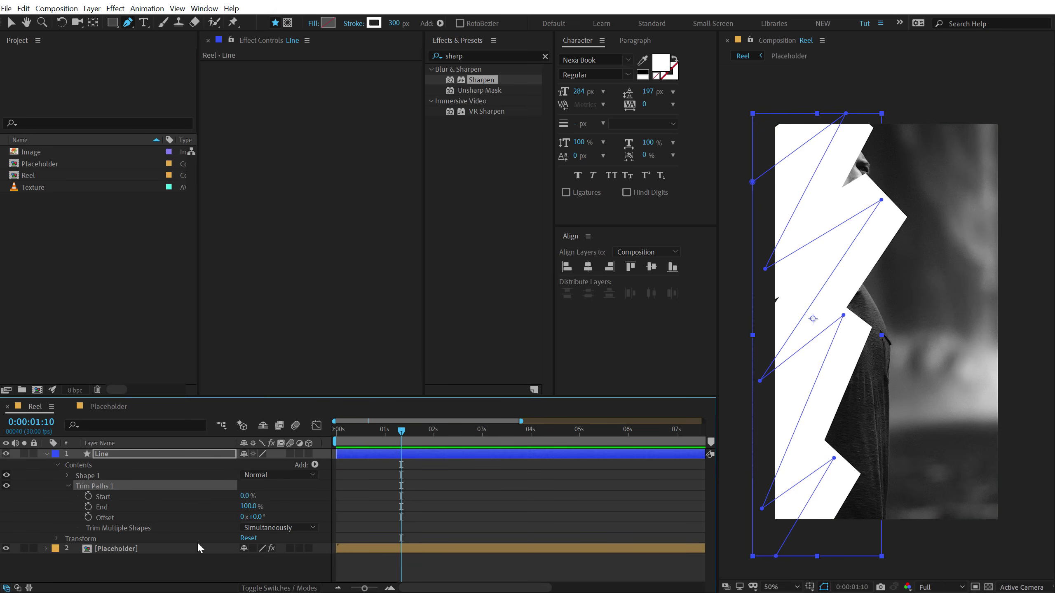
click(88, 506)
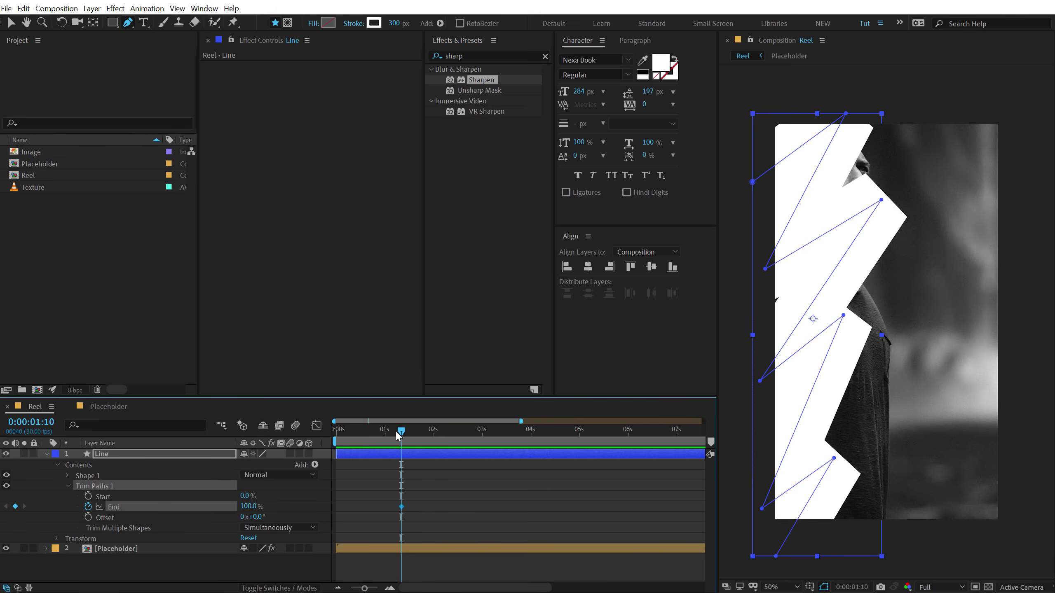
key(Home)
drag(248, 506, 188, 515)
click(406, 518)
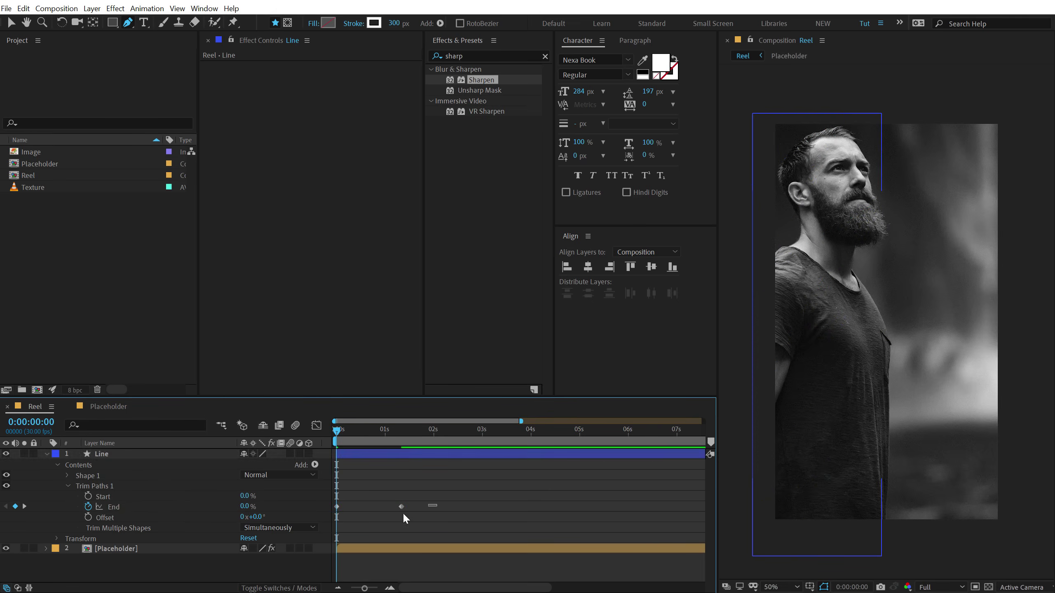
drag(438, 505, 326, 520)
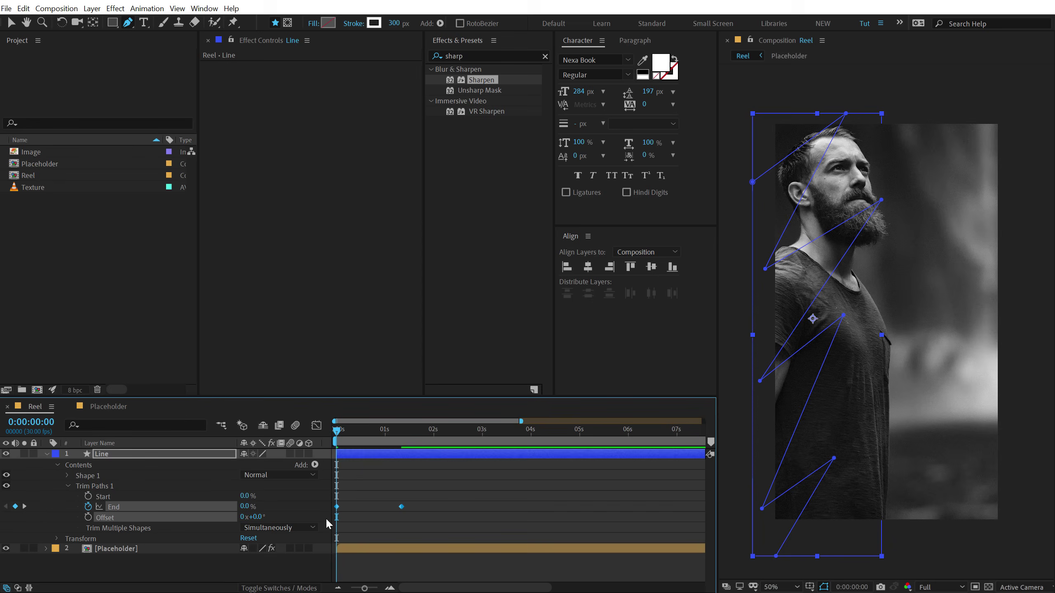
key(F9)
Preview the draw-on animation and scrub through it.
click(437, 490)
key(space)
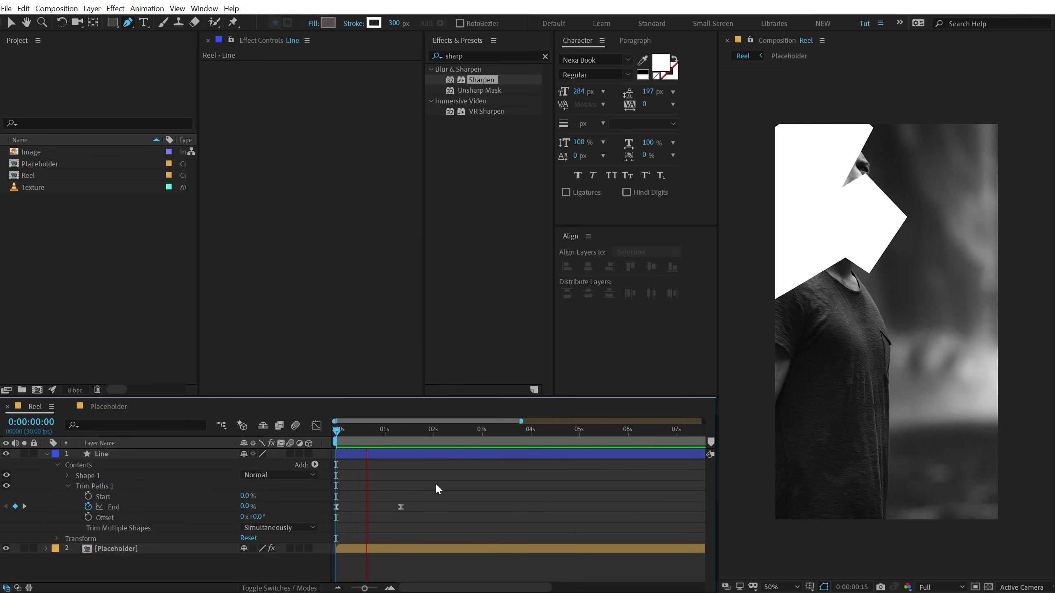
click(373, 431)
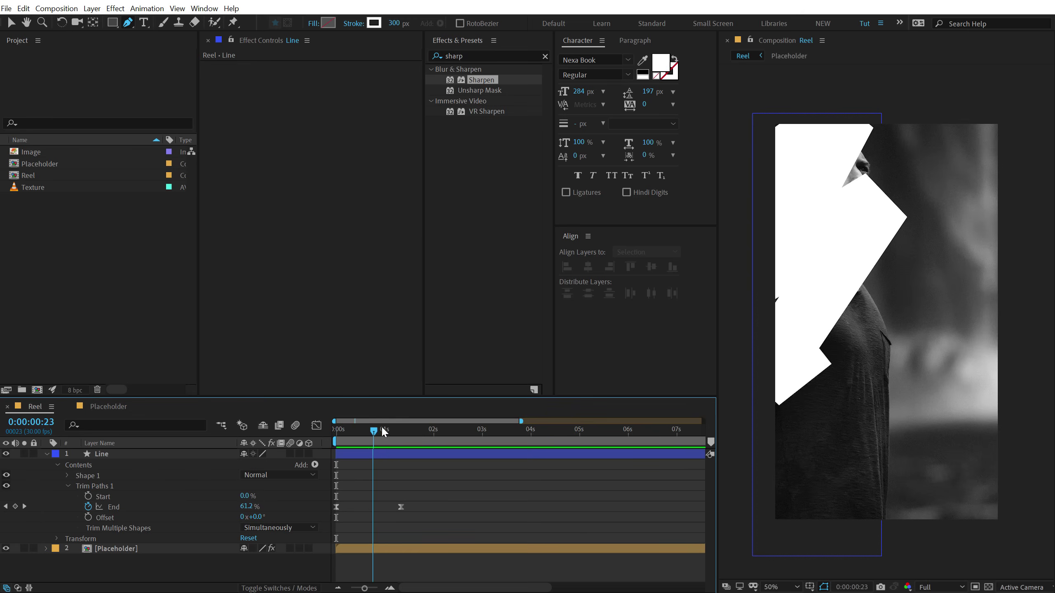
drag(384, 432, 422, 445)
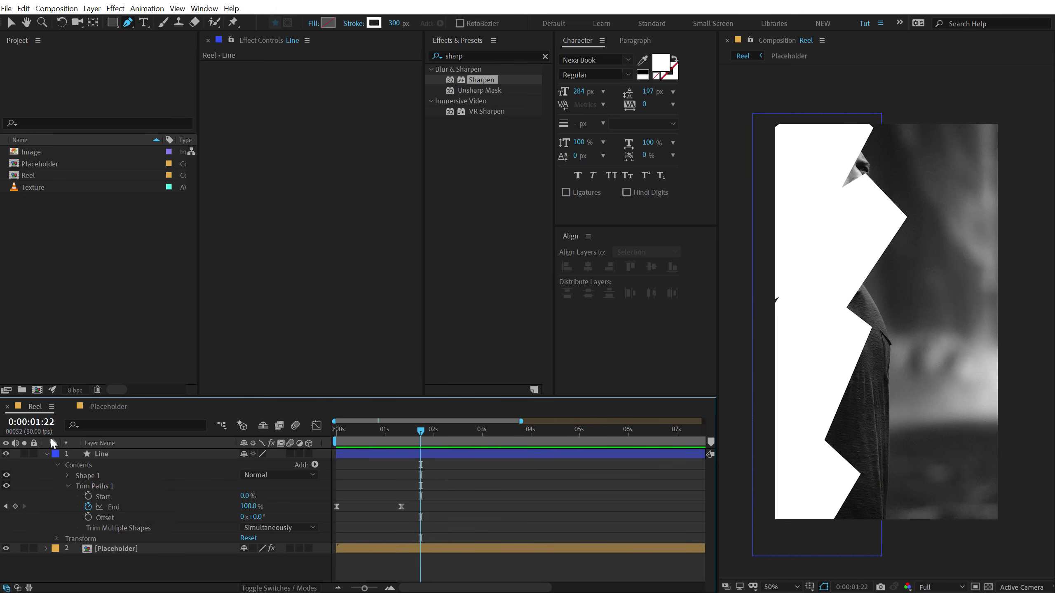
Apply Roughen Edges to the Line layer.
click(47, 454)
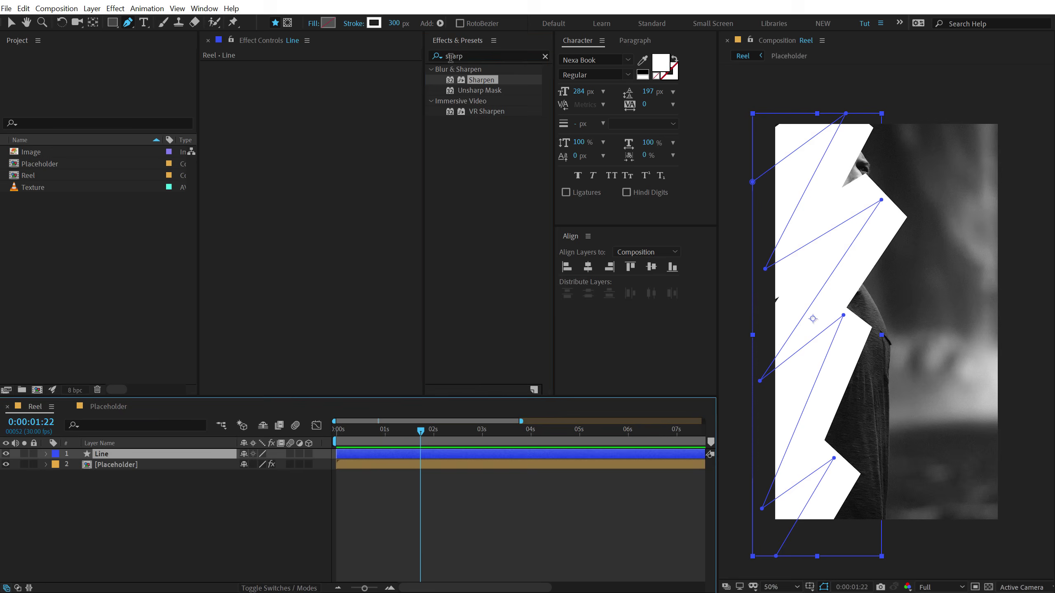
double_click(451, 56)
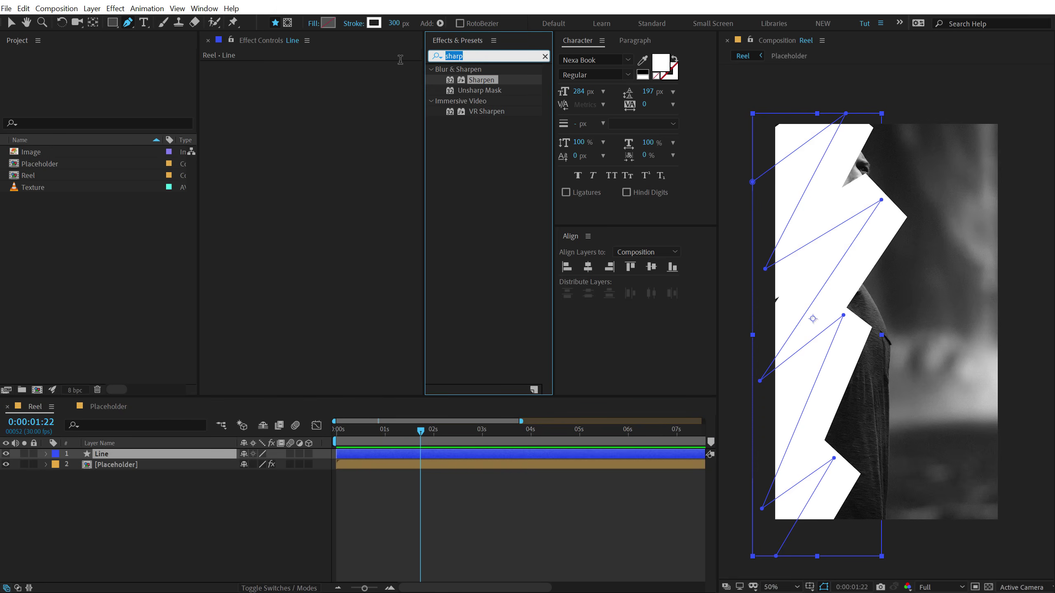
text(rou)
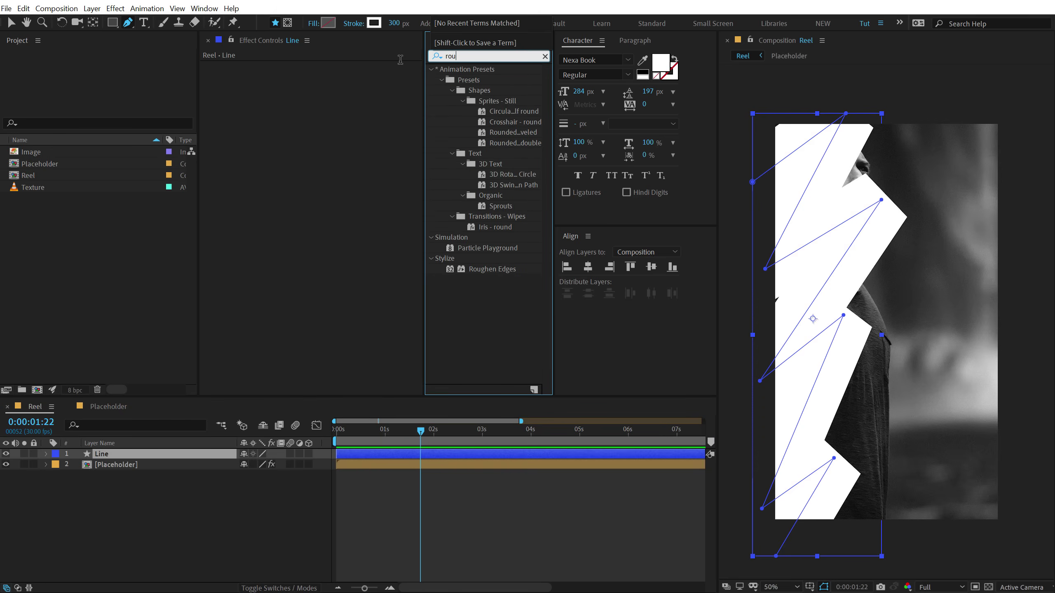
double_click(479, 270)
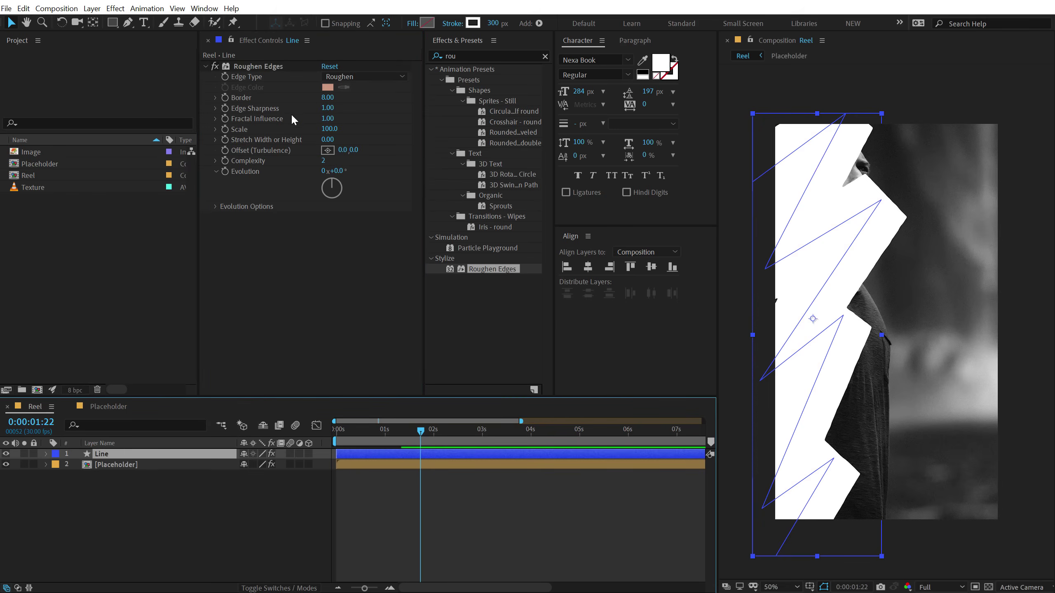
Set Roughen Edges Border to 110, Edge Sharpness to 10 and Scale to 20.
click(327, 98)
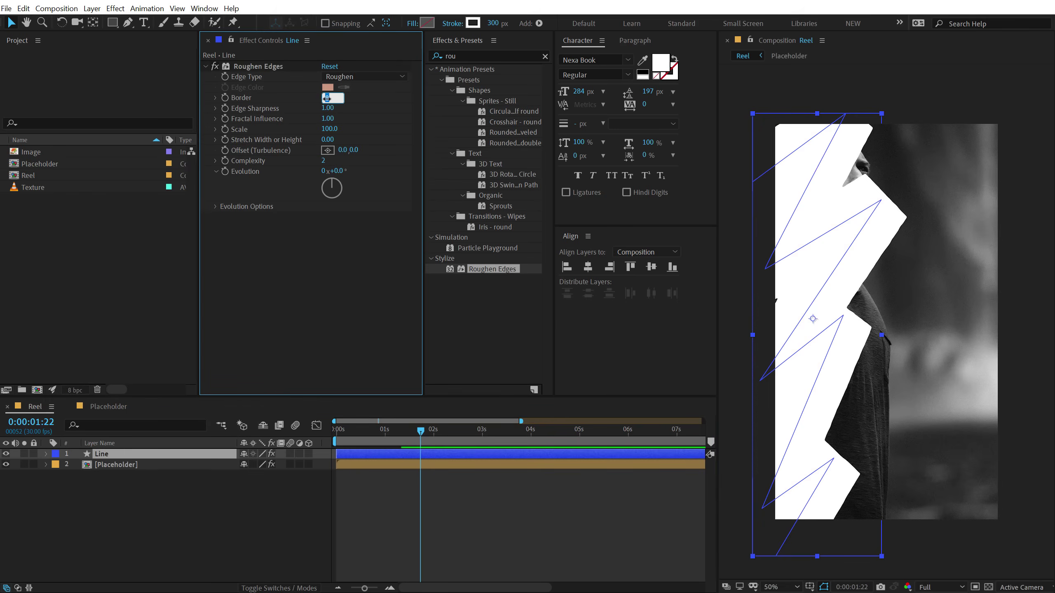
key(Return)
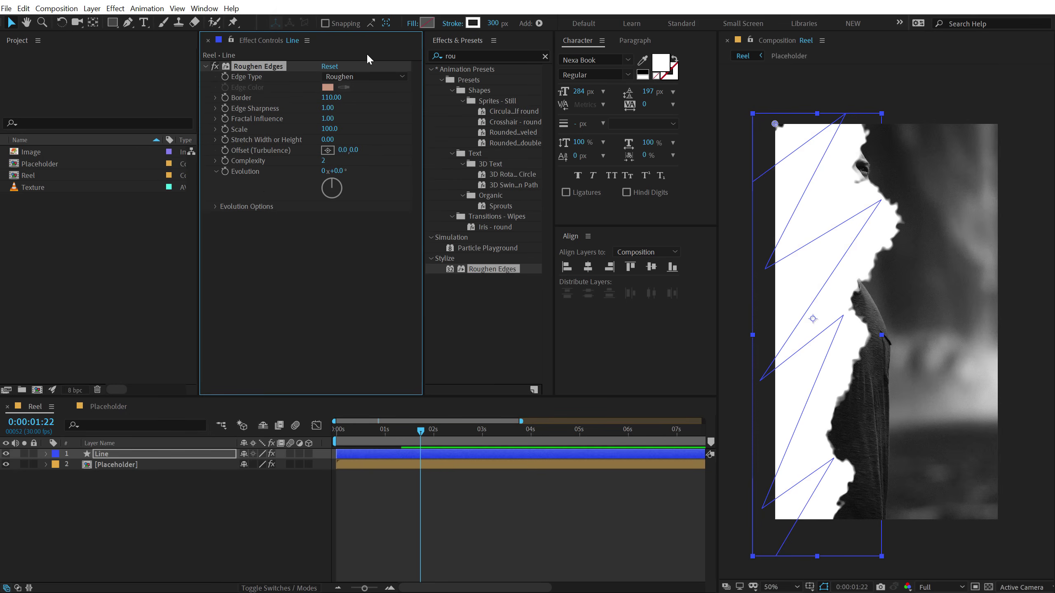
click(330, 108)
key(Return)
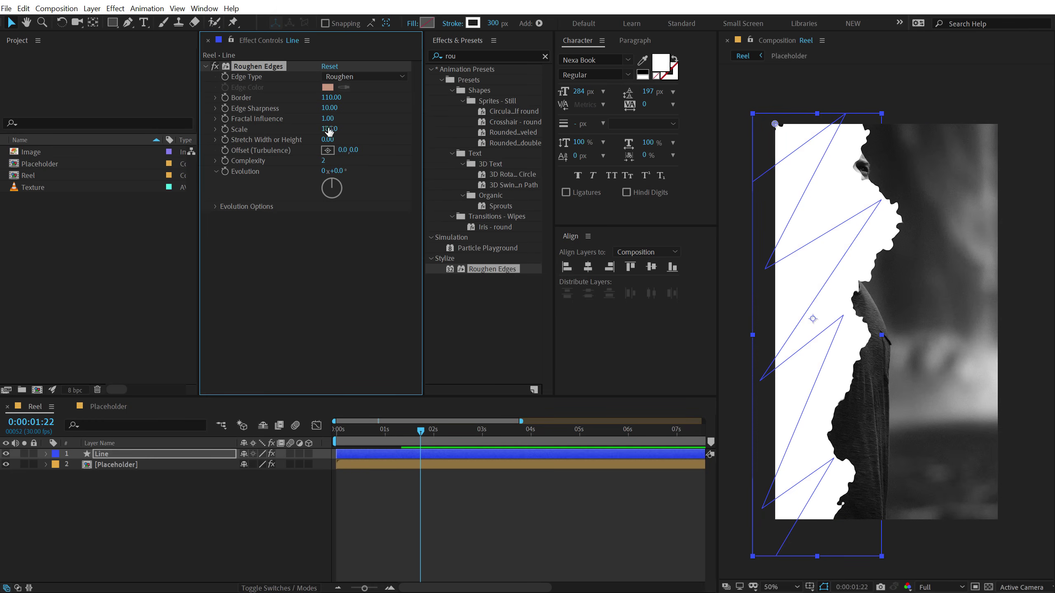
click(328, 130)
text(10)
key(Return)
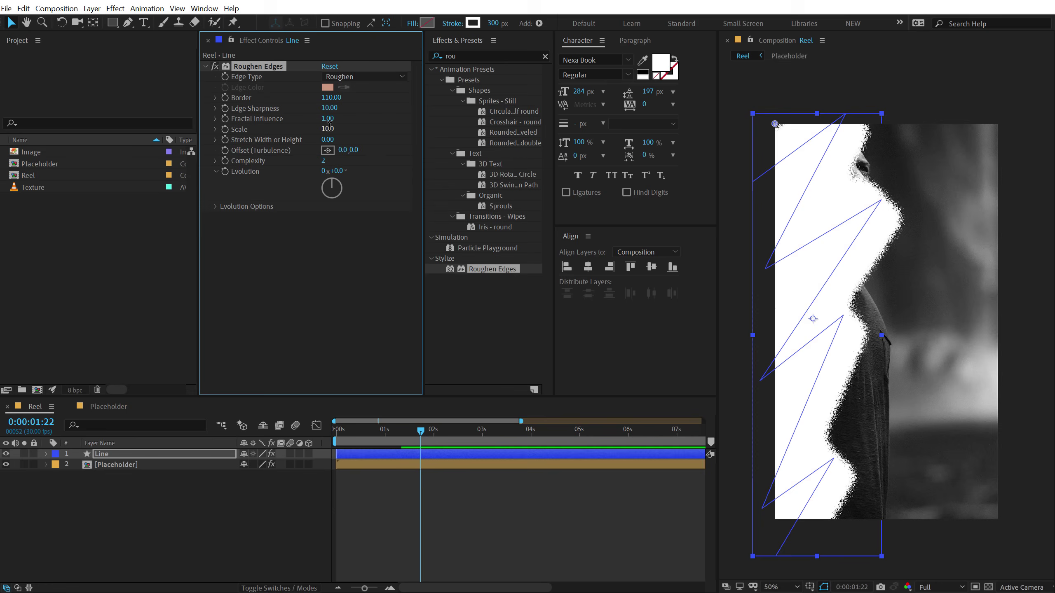
drag(328, 130, 336, 125)
click(328, 131)
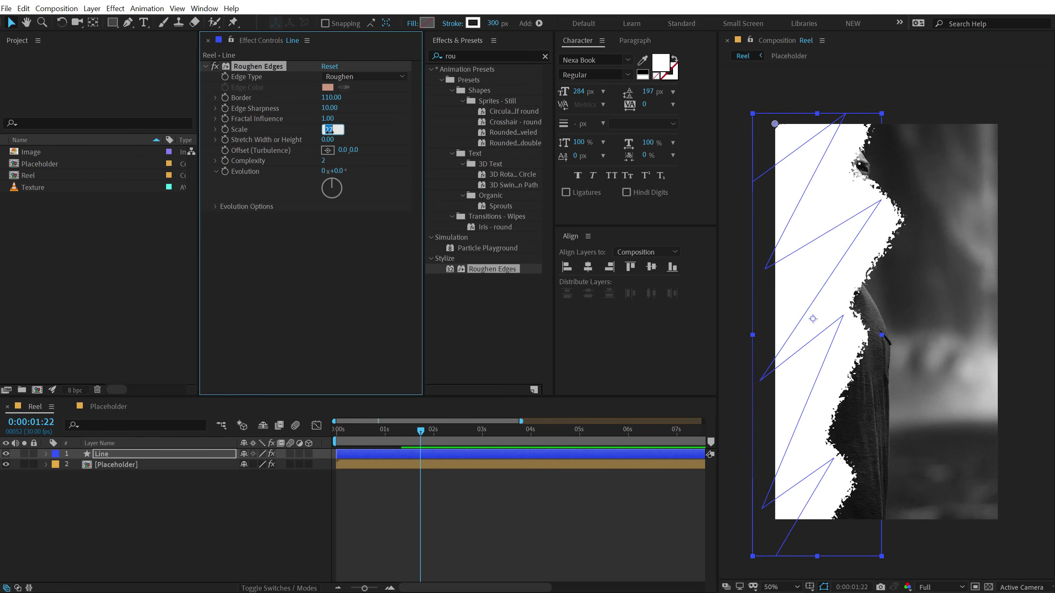
text(20)
key(Return)
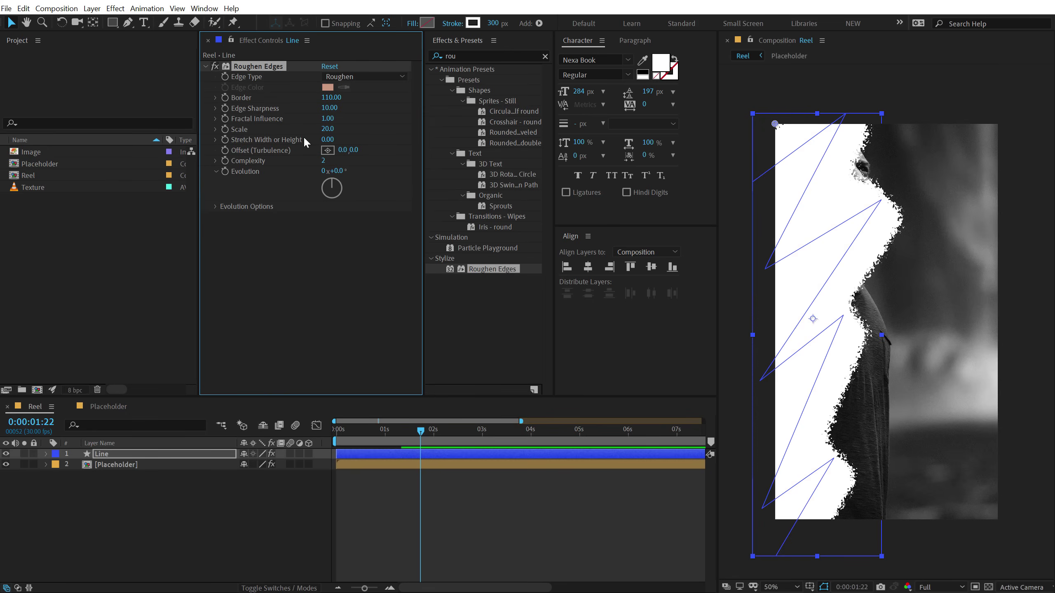
Set Stretch Width or Height to -5, Complexity to 10 and Evolution to 251°.
click(216, 141)
drag(314, 157, 219, 153)
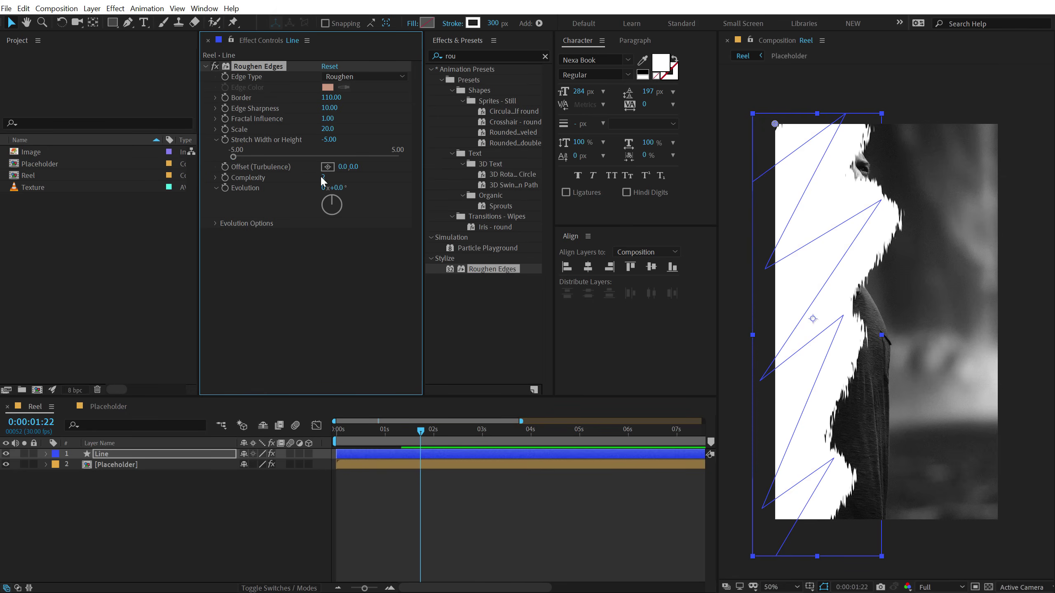
drag(324, 179, 330, 173)
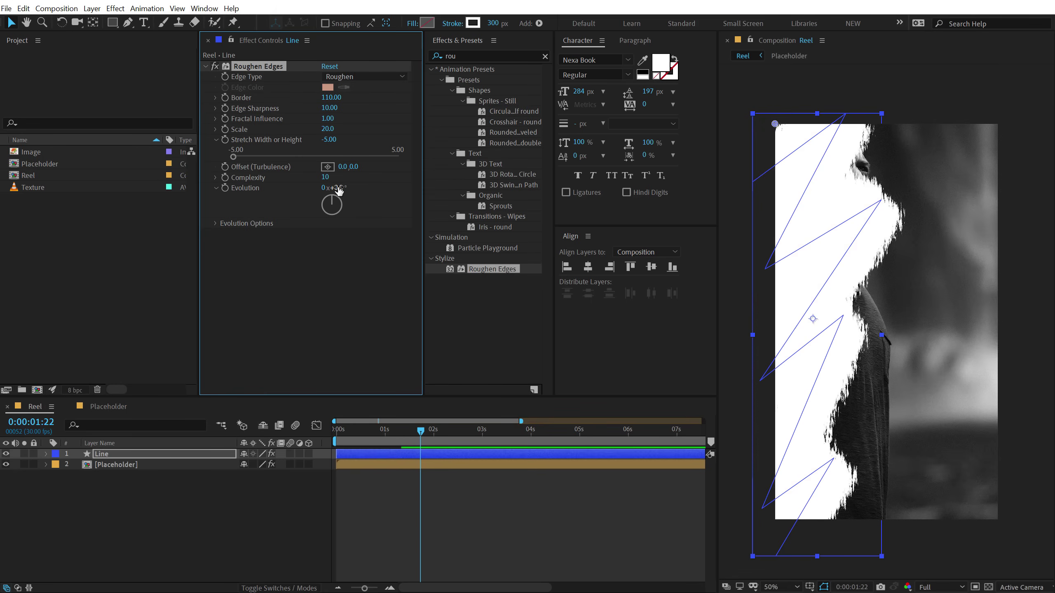
drag(335, 188, 515, 209)
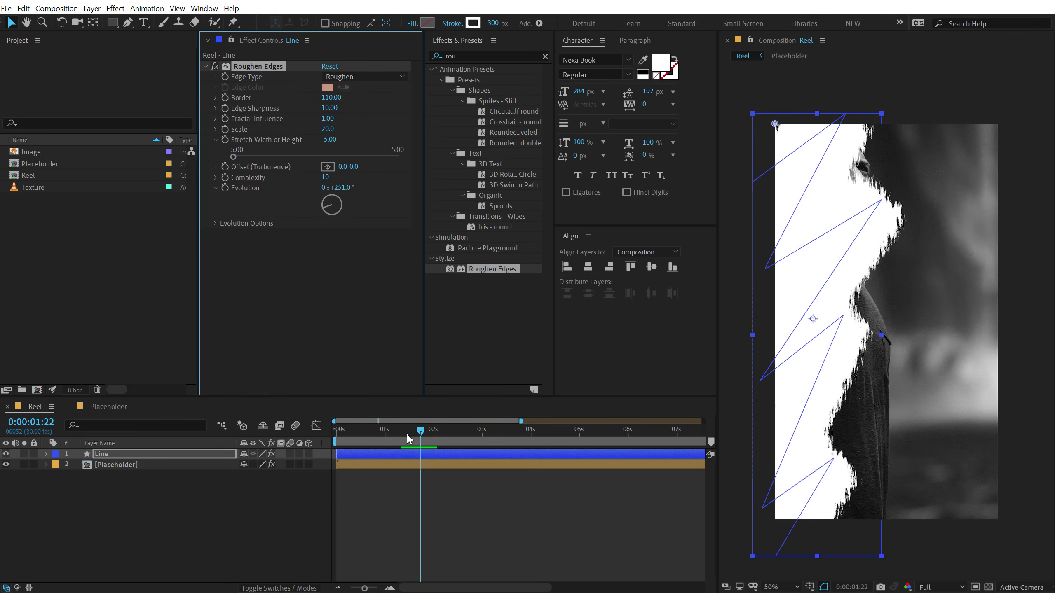
click(346, 432)
drag(346, 435, 428, 414)
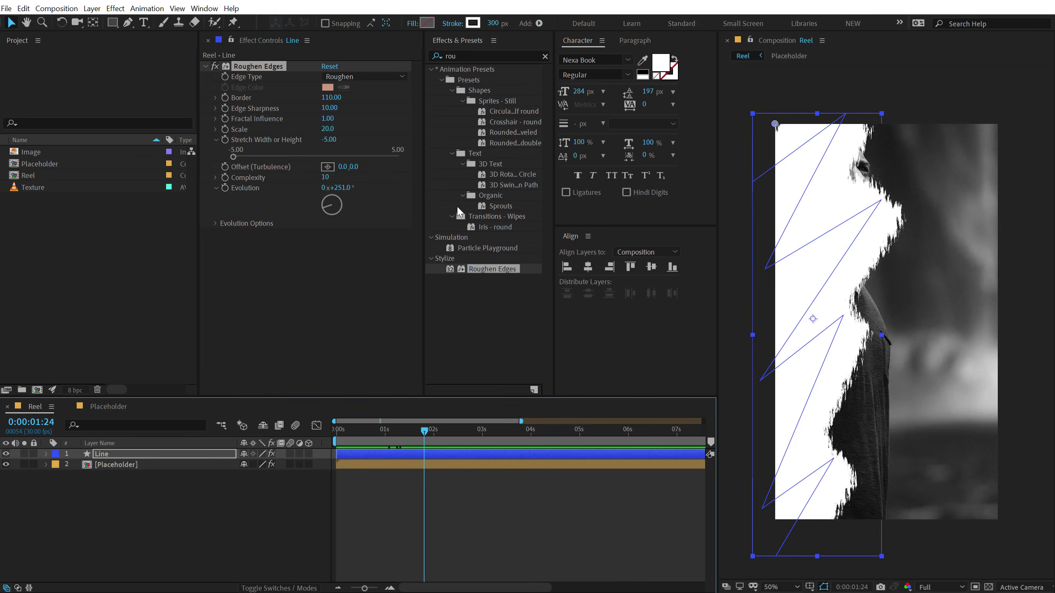
Pre-compose the Line layer into a composition named Brush.
click(101, 455)
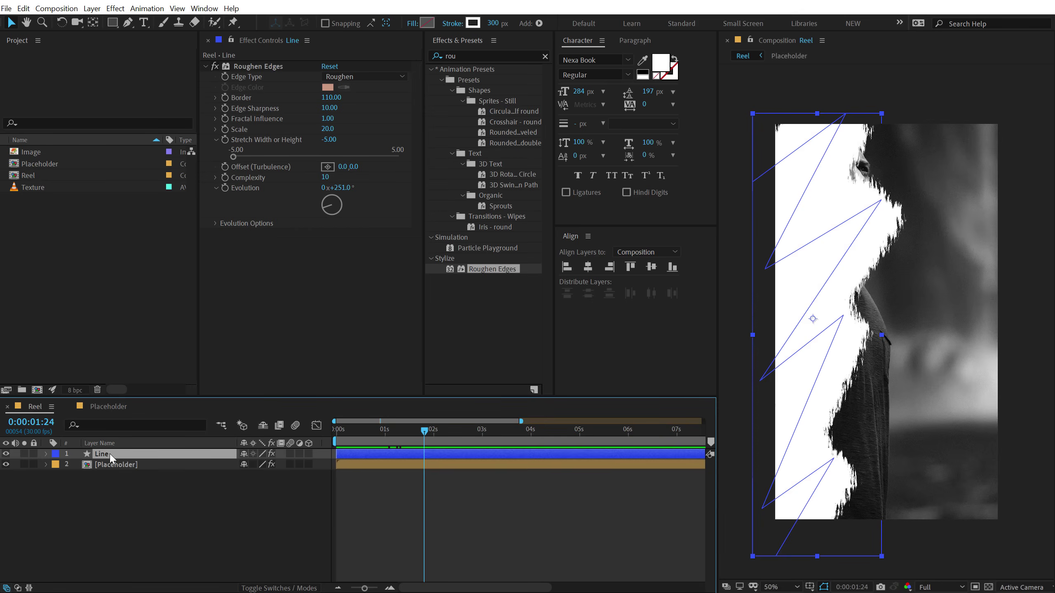
key(ctrl+shift+c)
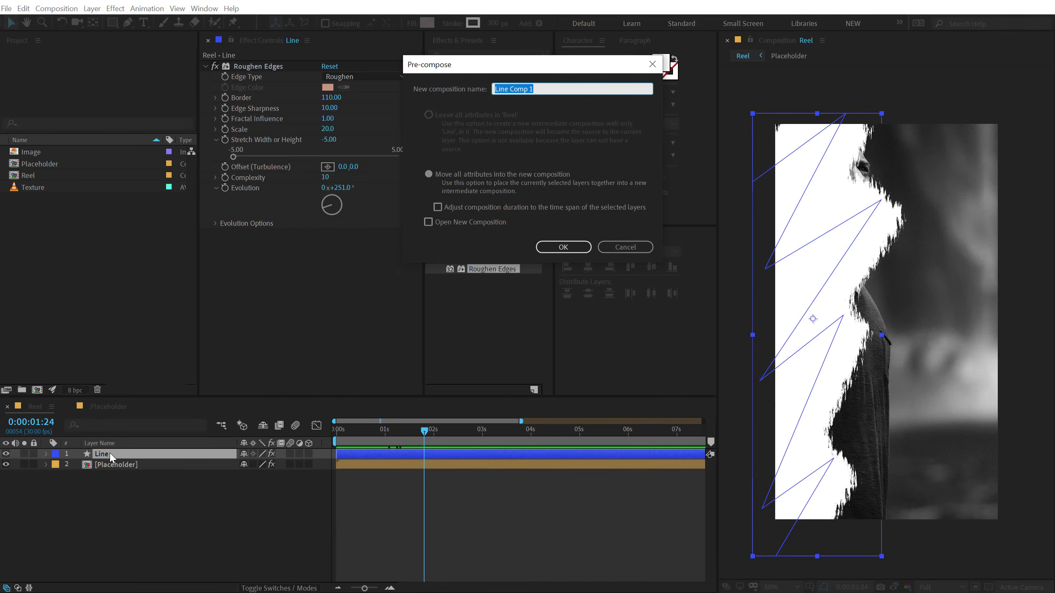
text(Brush)
click(569, 248)
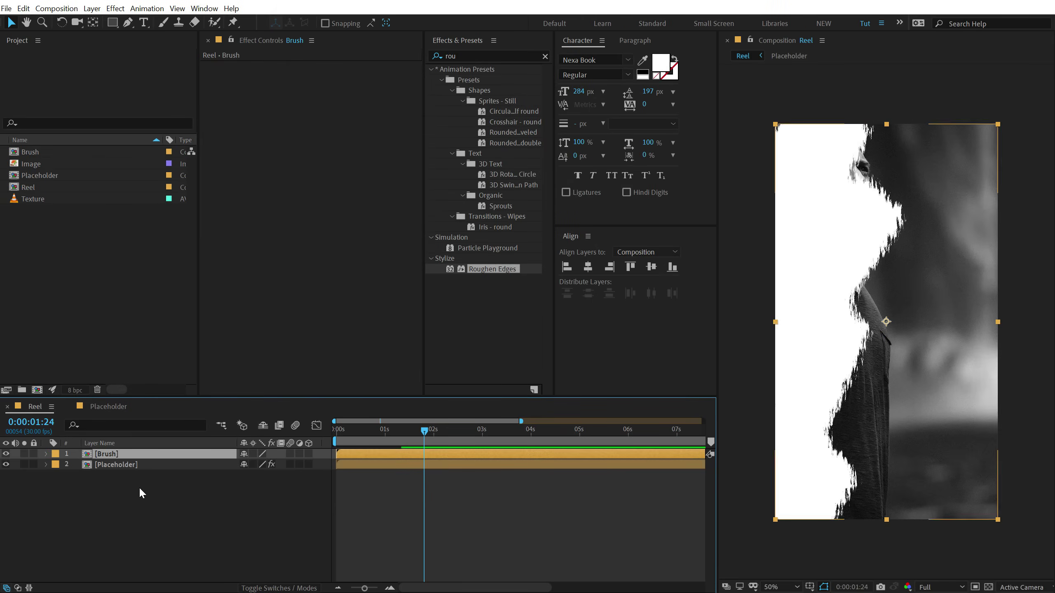
click(186, 507)
Set Placeholder's track matte to Brush's alpha, check the result, and open the Brush precomp.
key(F4)
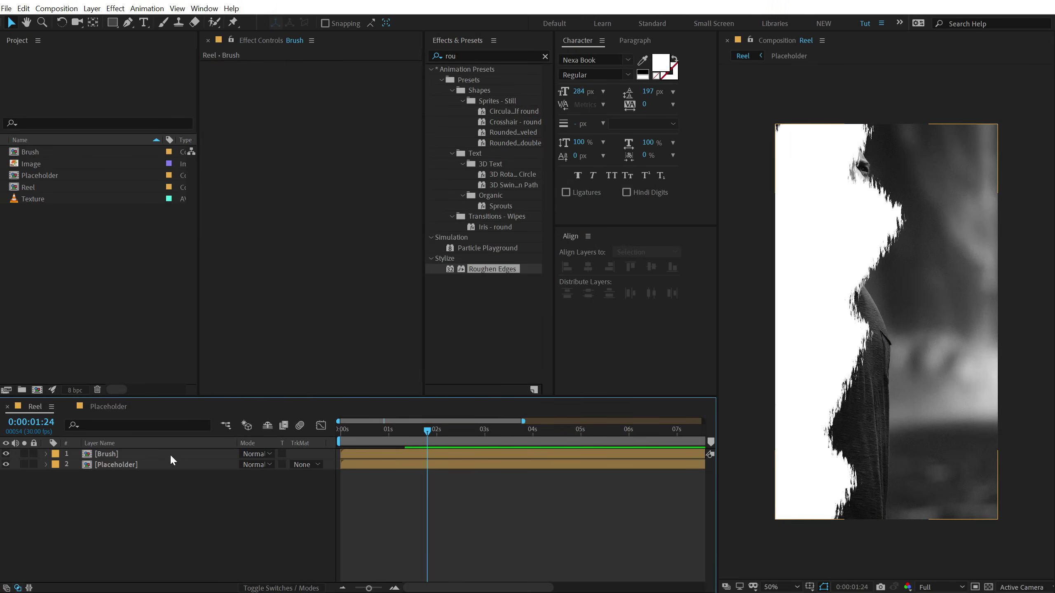
click(120, 465)
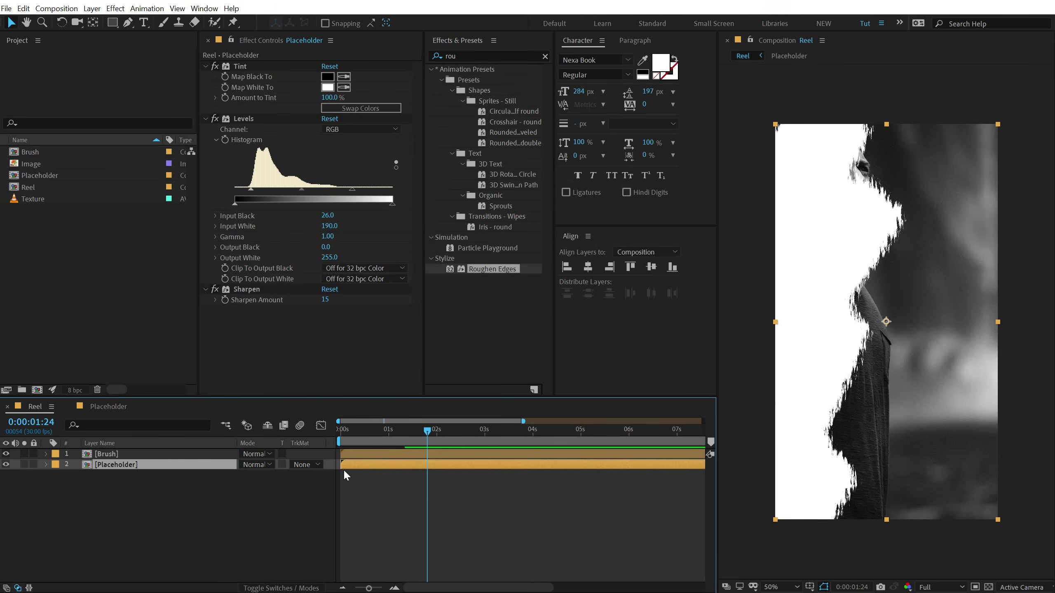
click(308, 465)
click(327, 494)
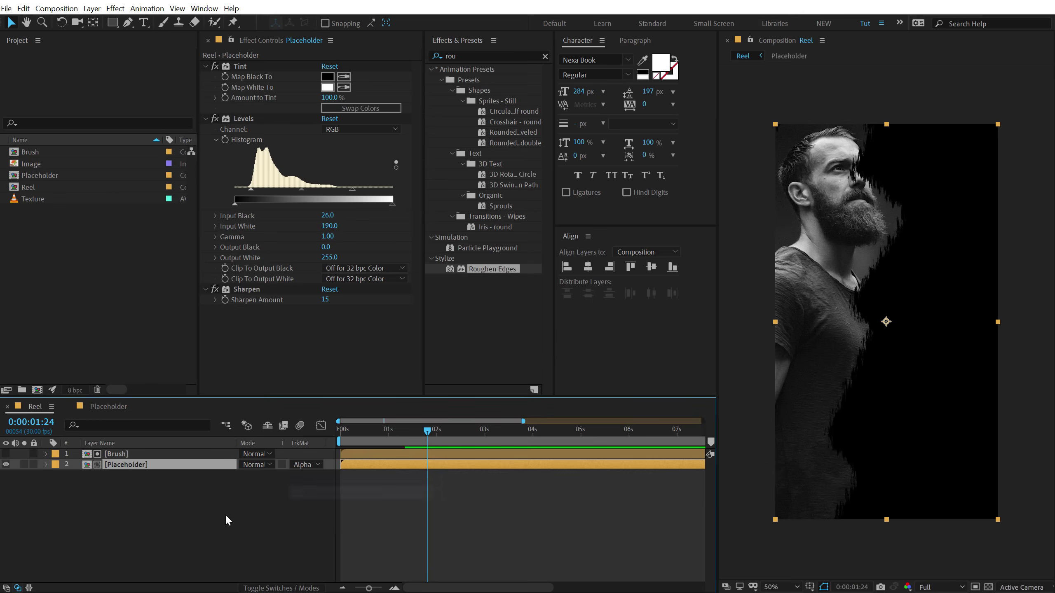
click(229, 522)
drag(349, 432, 416, 427)
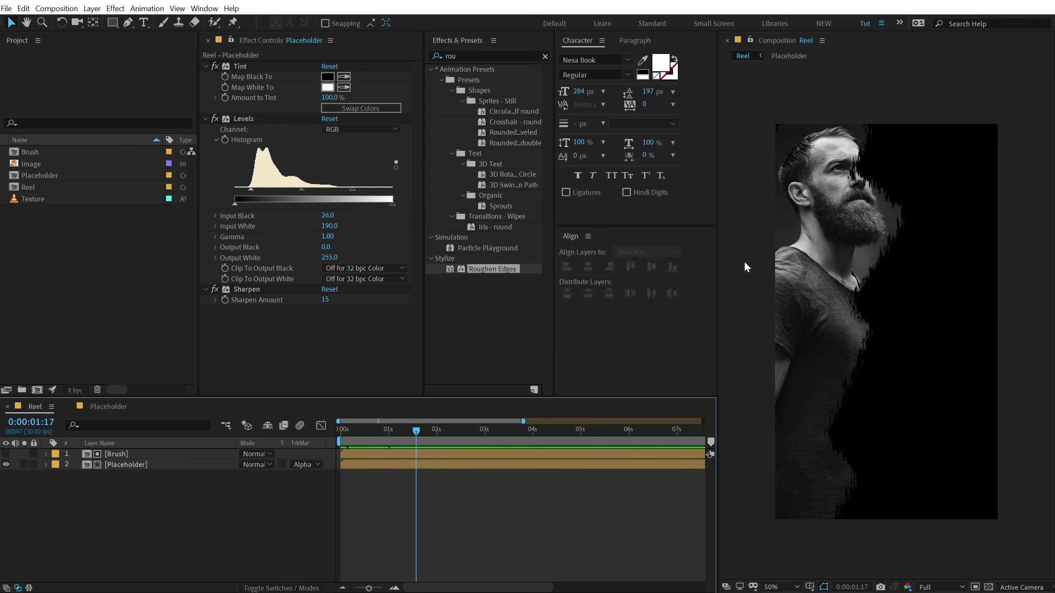
click(191, 473)
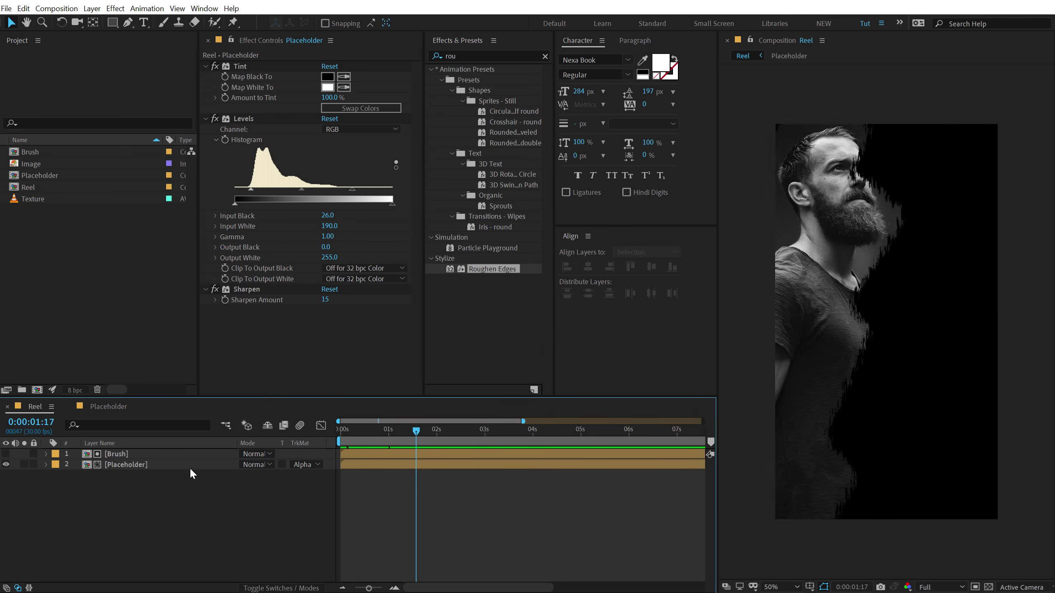
double_click(135, 453)
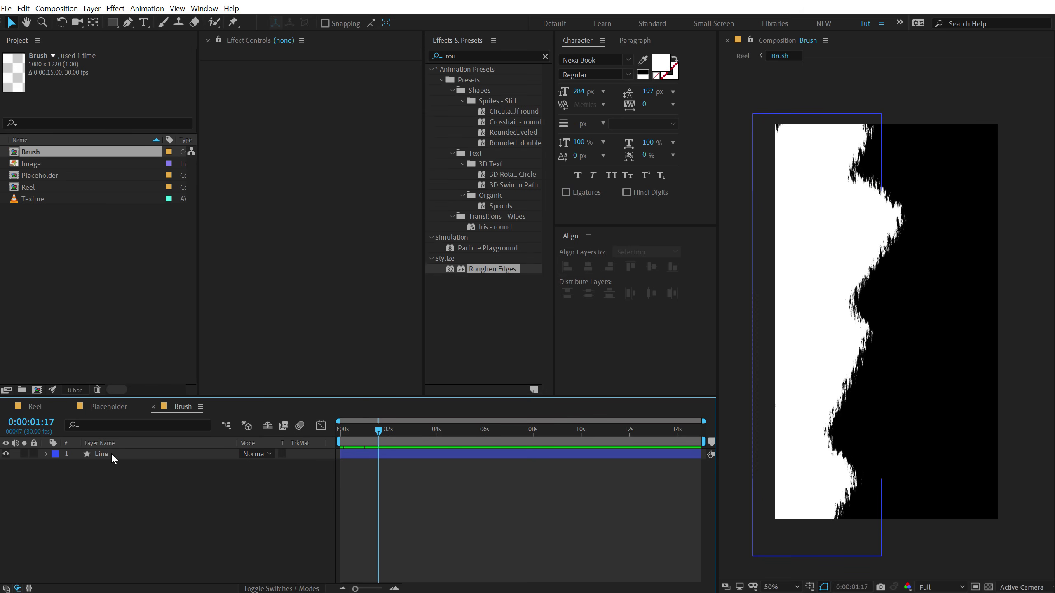
Select Path 1 under the Line layer's Contents > Shape 1 inside the Brush comp.
click(111, 454)
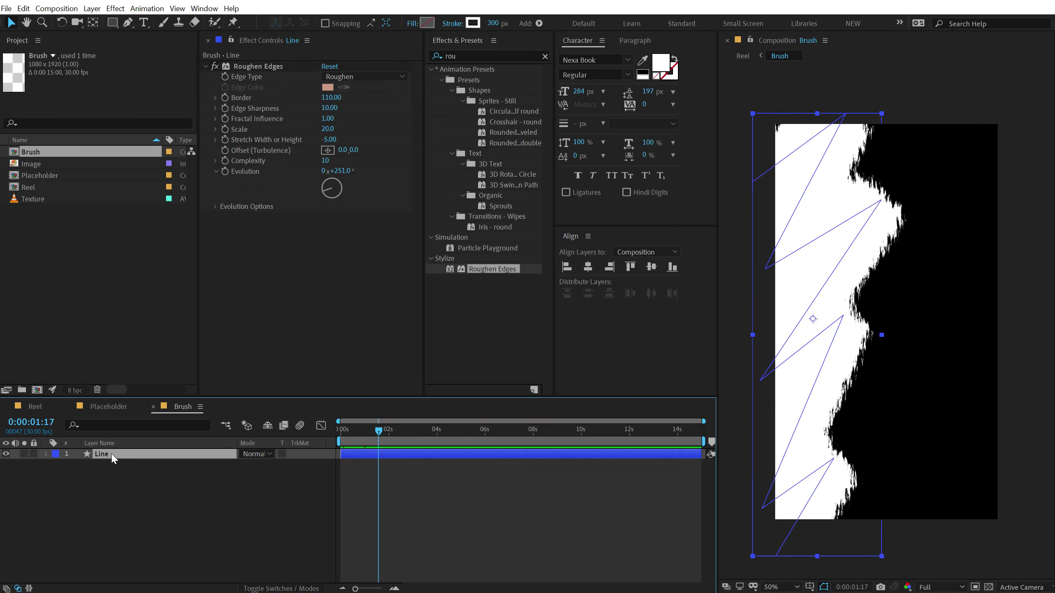
click(47, 453)
click(58, 467)
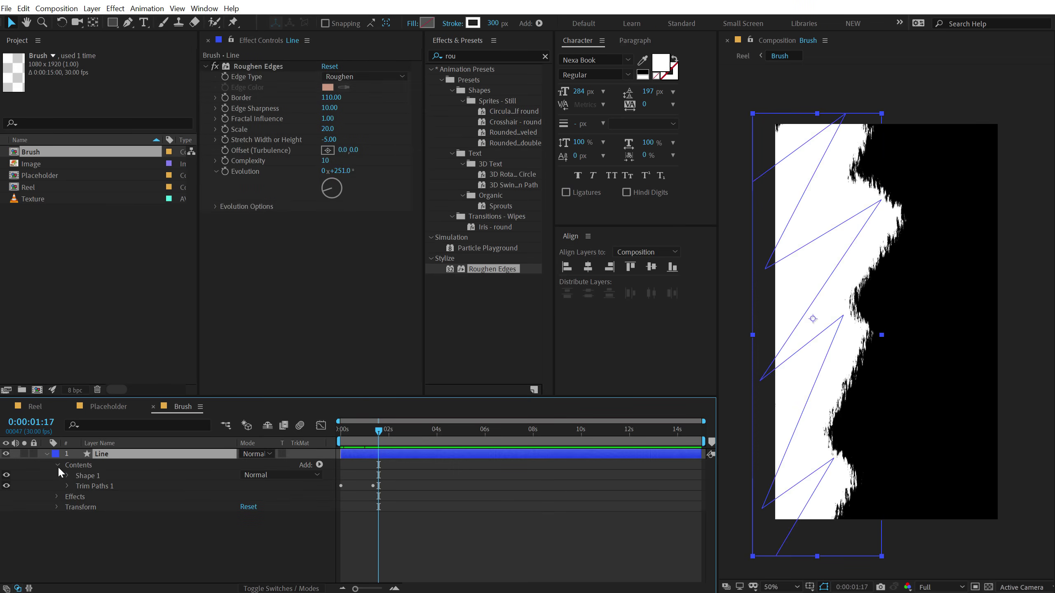
click(67, 475)
click(94, 485)
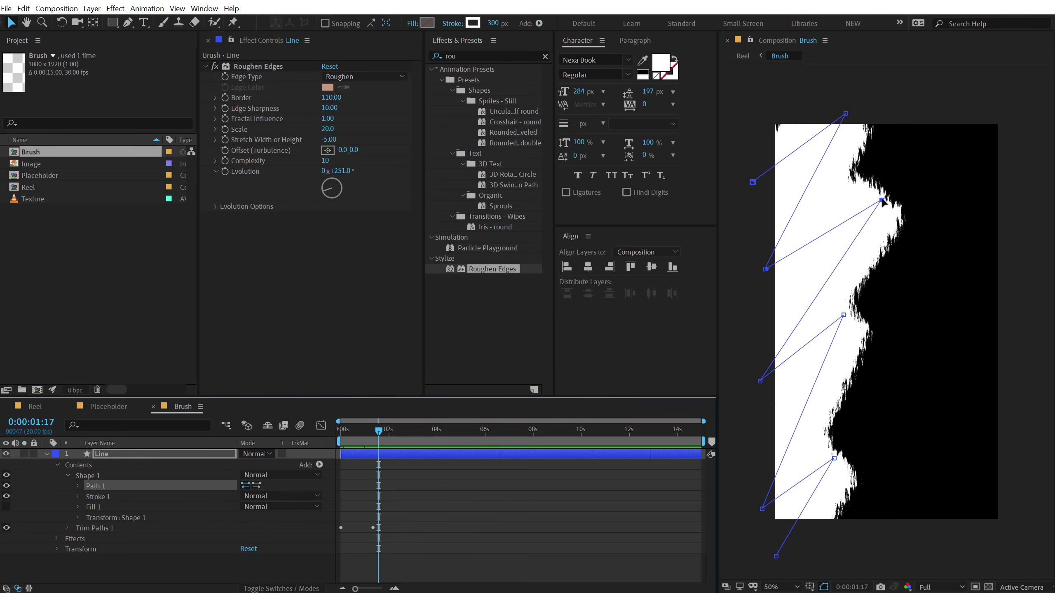
Pull the path vertices up and right to extend the roughened edge, then return to Reel.
drag(882, 200, 892, 188)
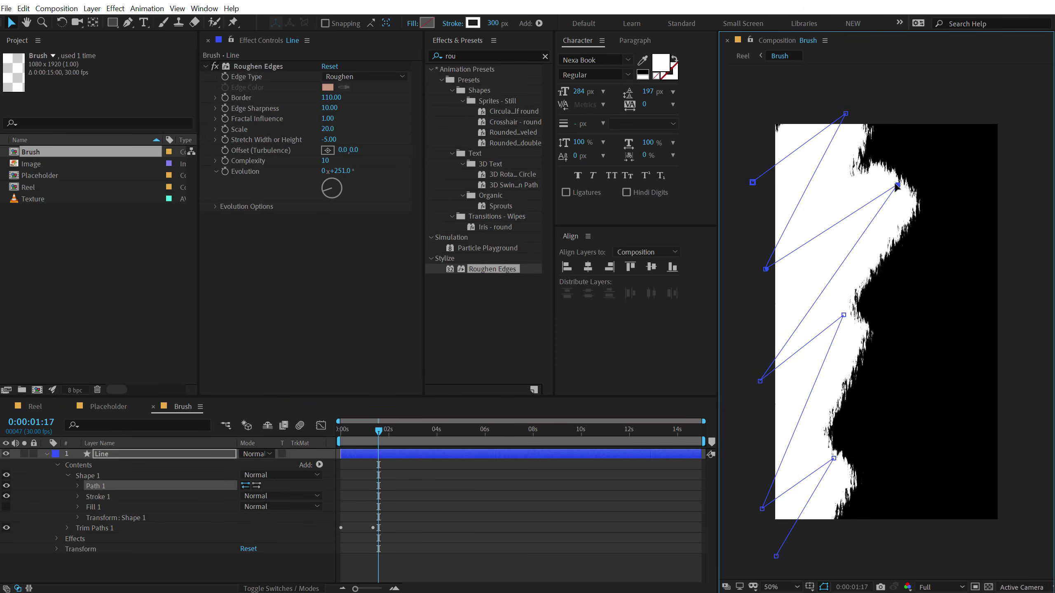
drag(896, 186, 893, 185)
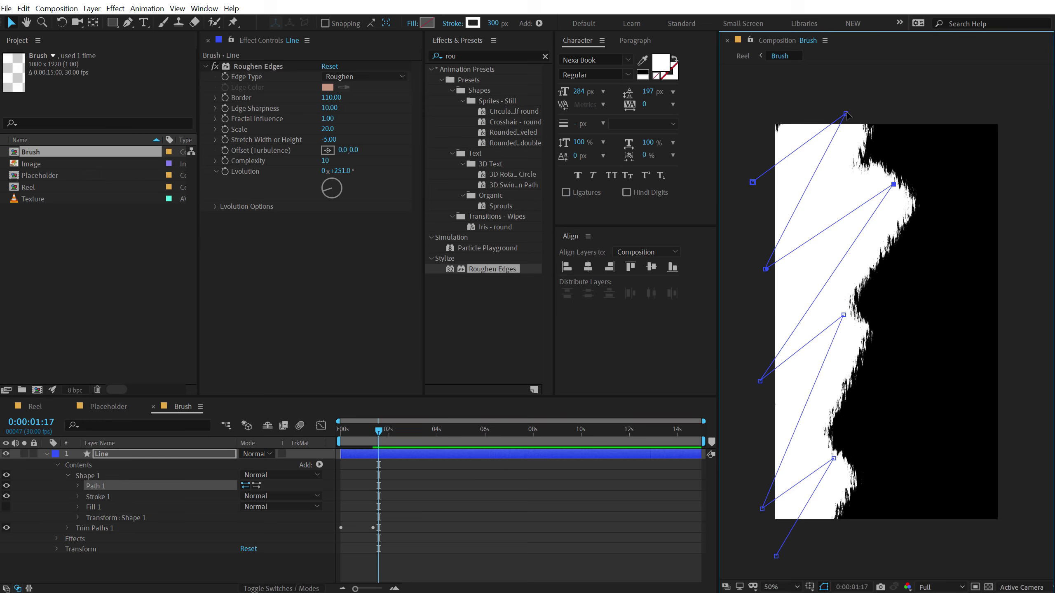
drag(846, 113, 862, 95)
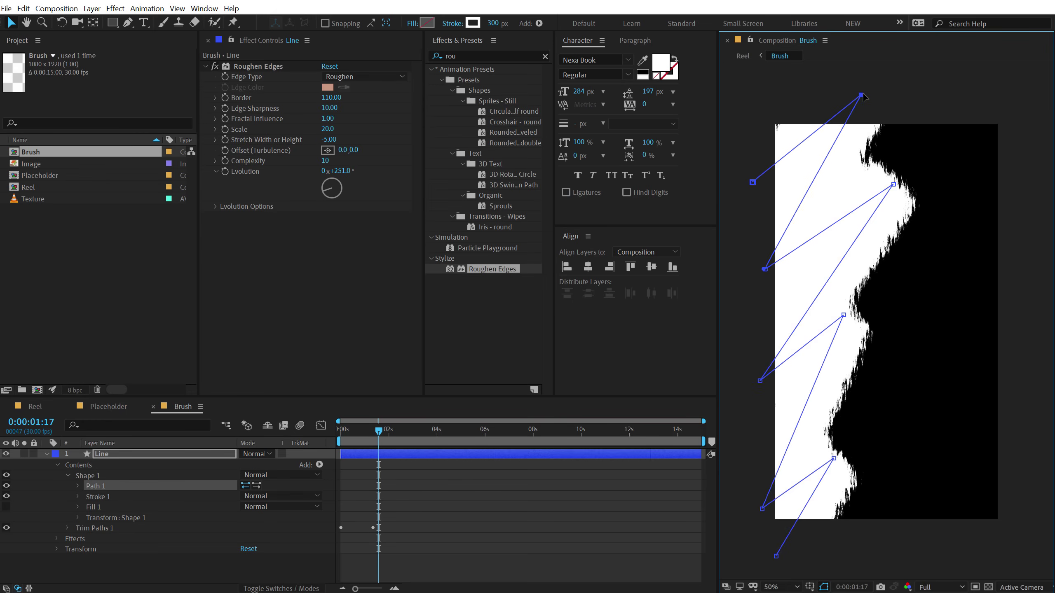
click(44, 407)
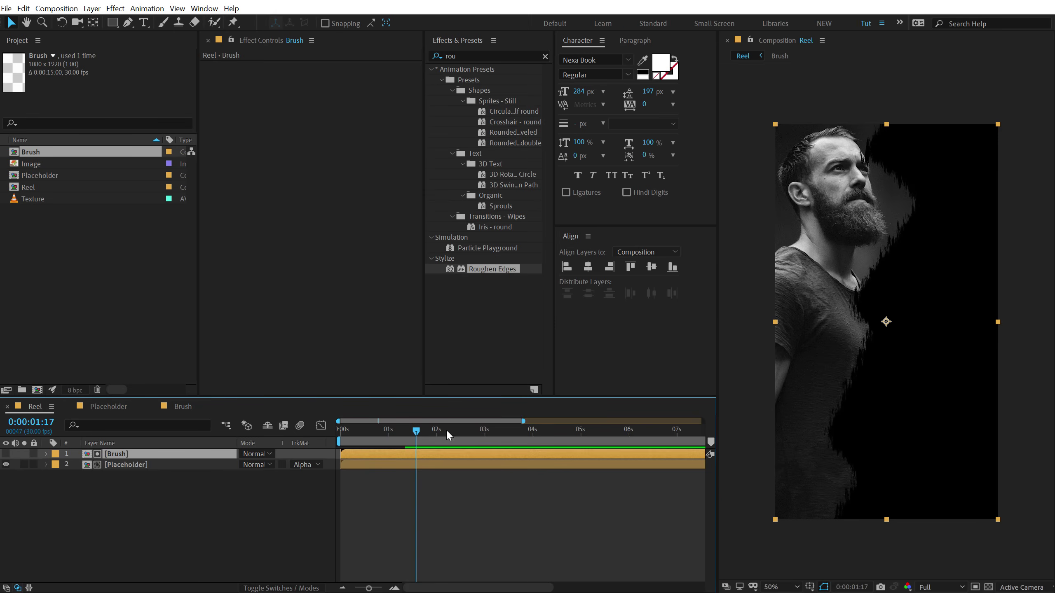
mouse_move(339, 432)
mouse_down()
mouse_move(436, 430)
mouse_move(344, 432)
mouse_up()
key(space)
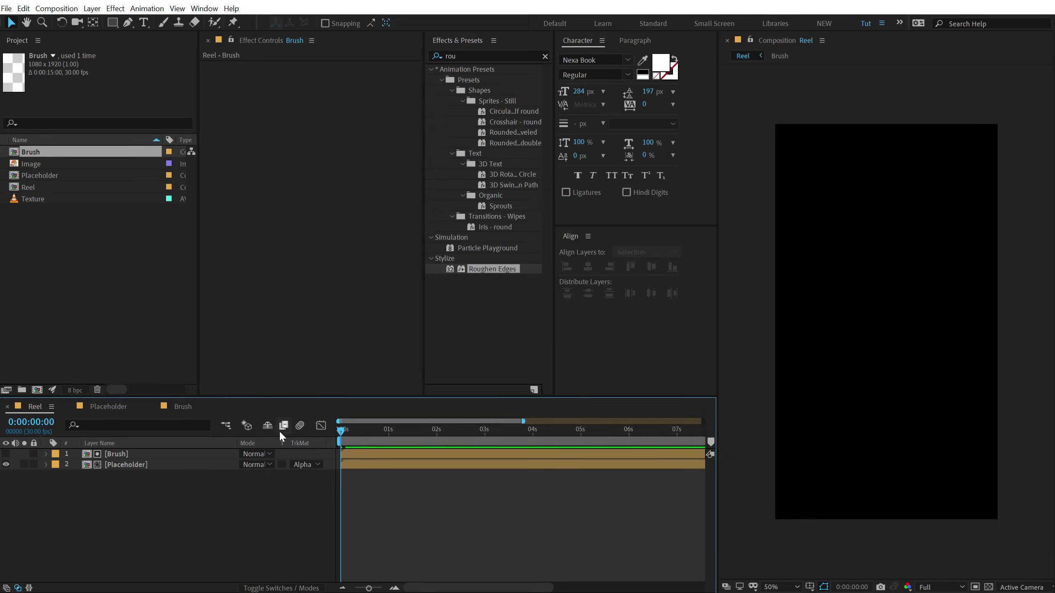
Choose the Type tool with Heading Compressed Pro Bold as the font.
click(144, 24)
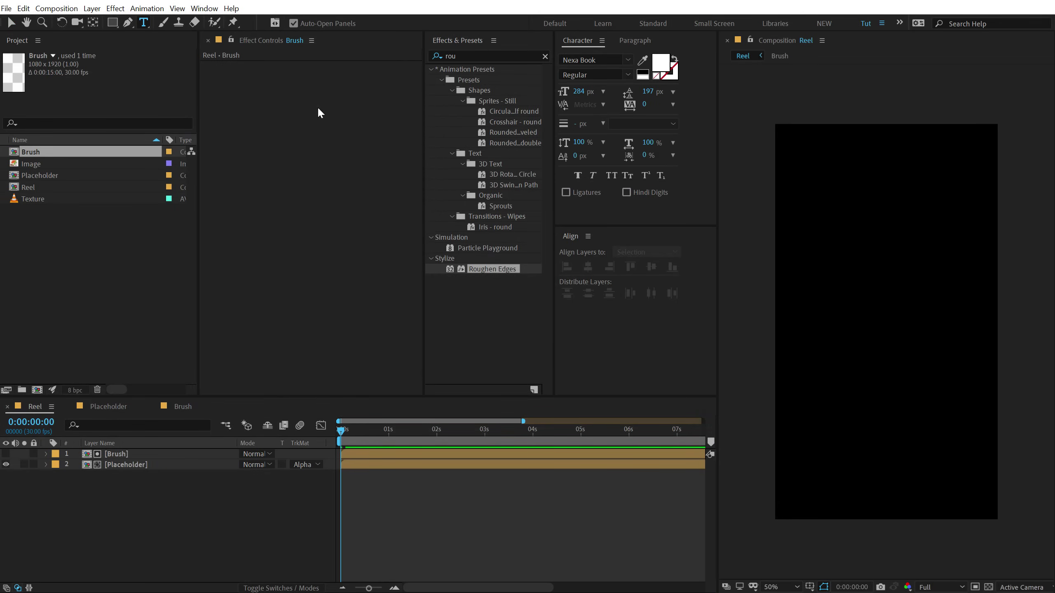
click(602, 63)
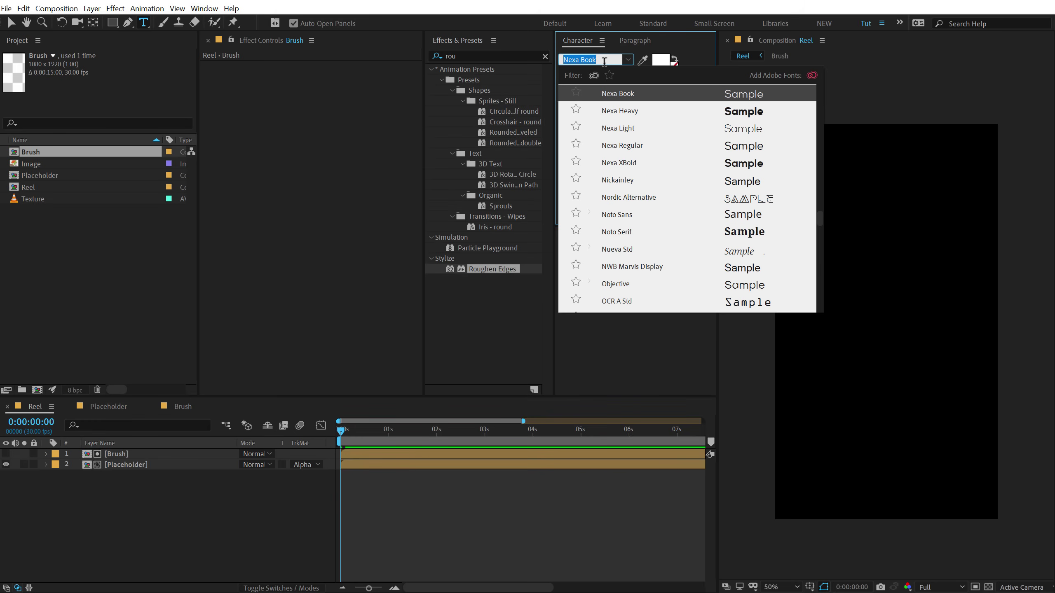
text(heading)
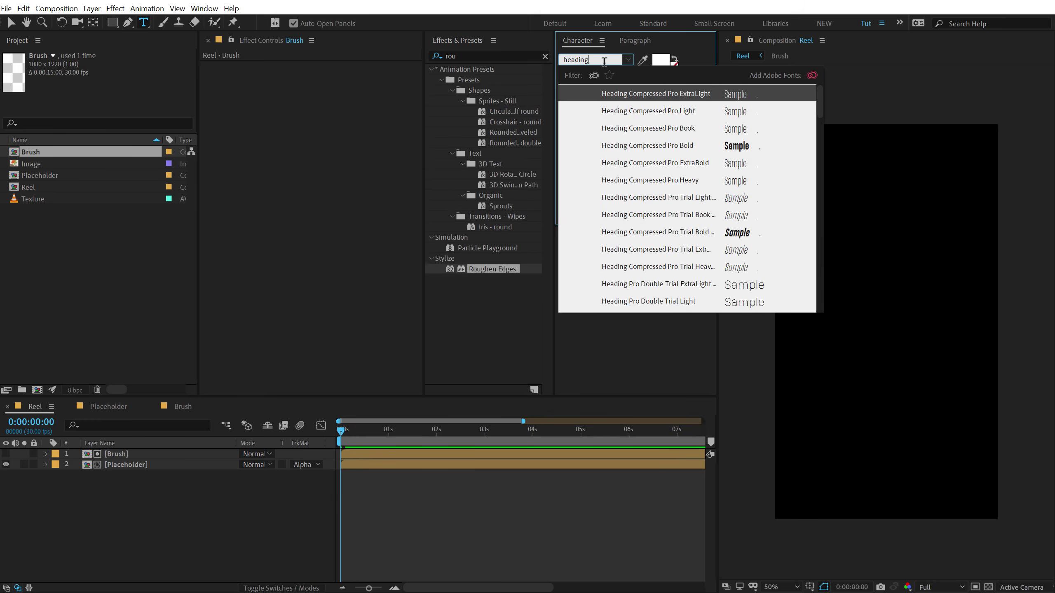
click(628, 147)
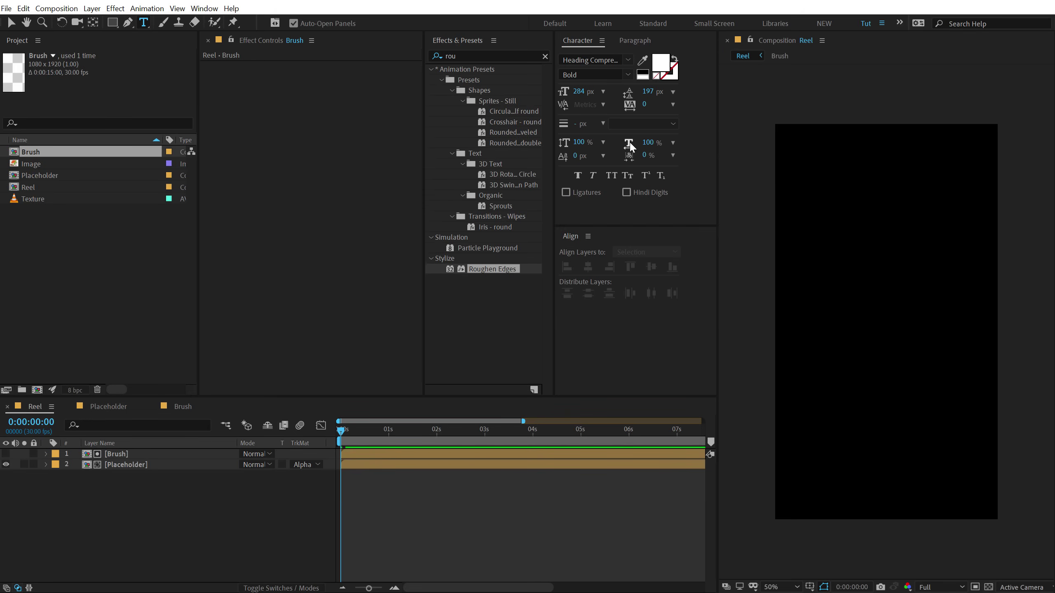
Type the quote 'DONT / STOP / UNTIL / YOUARE / PROUD.' on separate lines in the Reel comp.
click(804, 225)
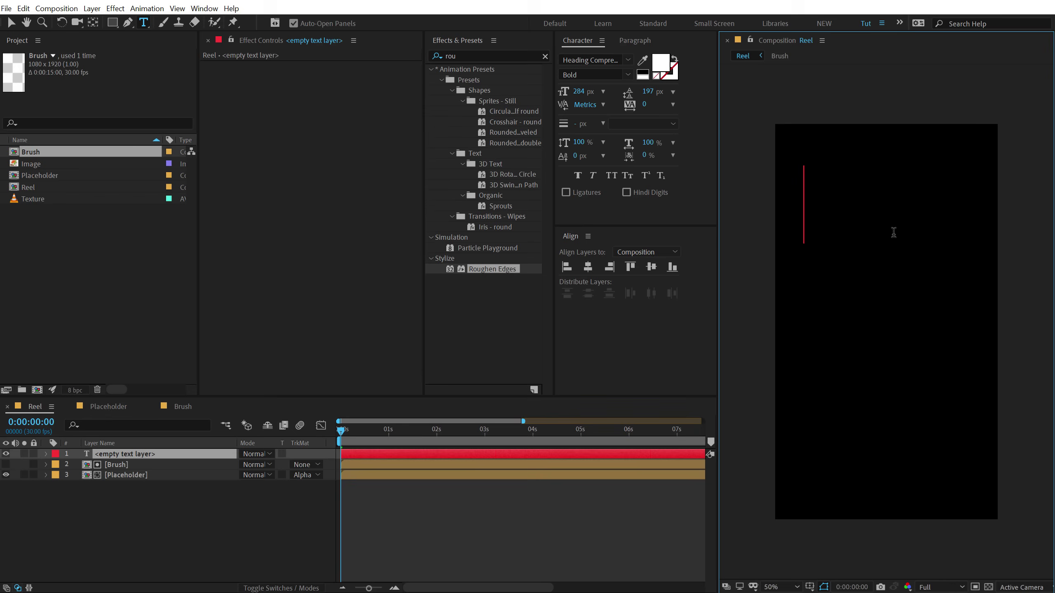
text(DONT)
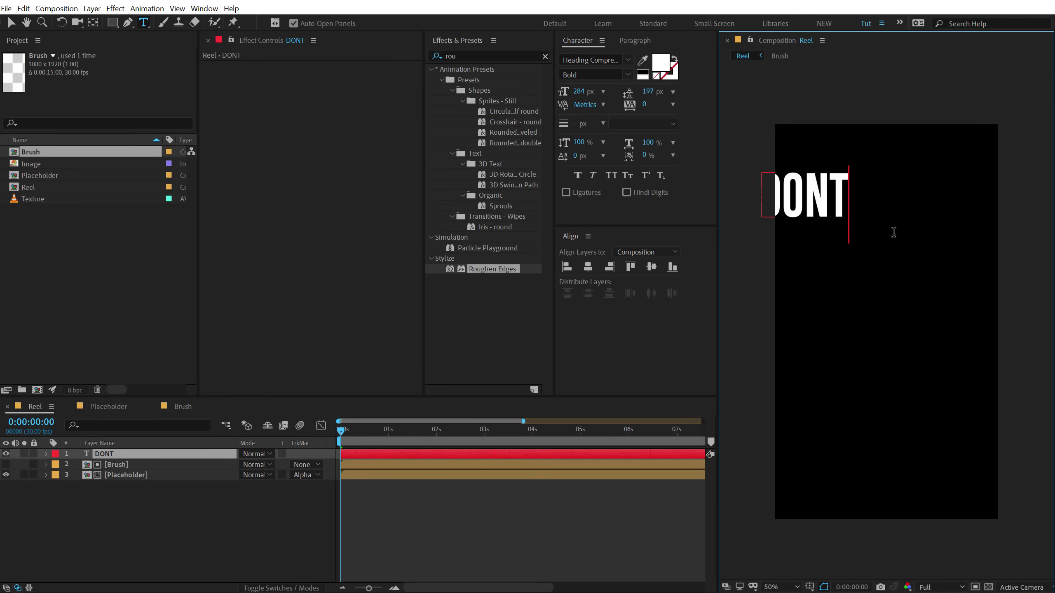
key(Return)
text(STOP)
key(Return)
text(UNTIL)
key(Return)
text(YOU)
key(Return)
text(ARE)
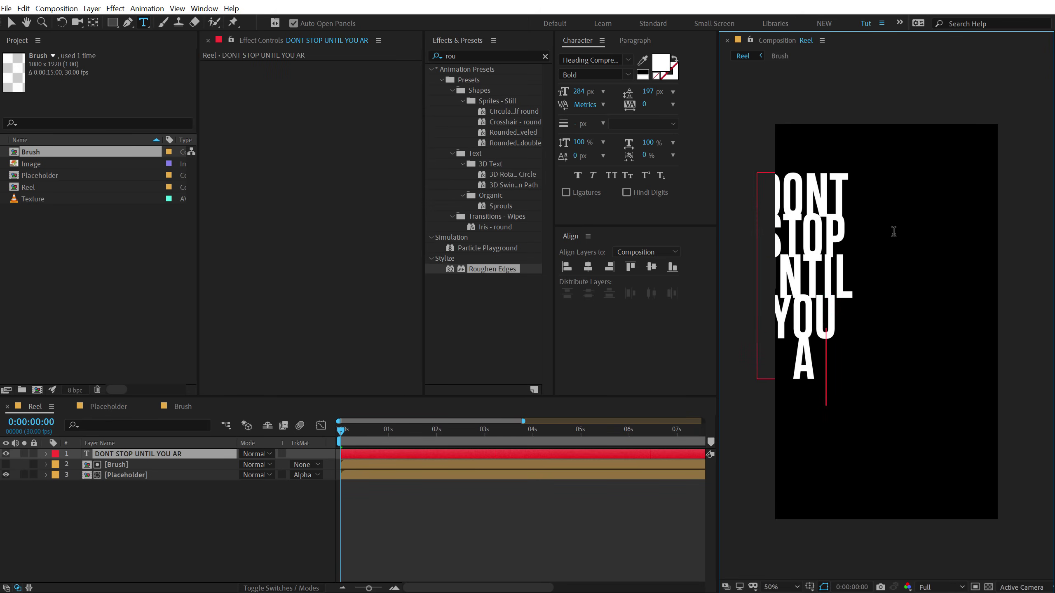
key(Return)
text(PROUD.)
Shrink the quote to 244 px, left-align it, and centre it vertically in the comp.
click(11, 23)
drag(807, 266, 862, 268)
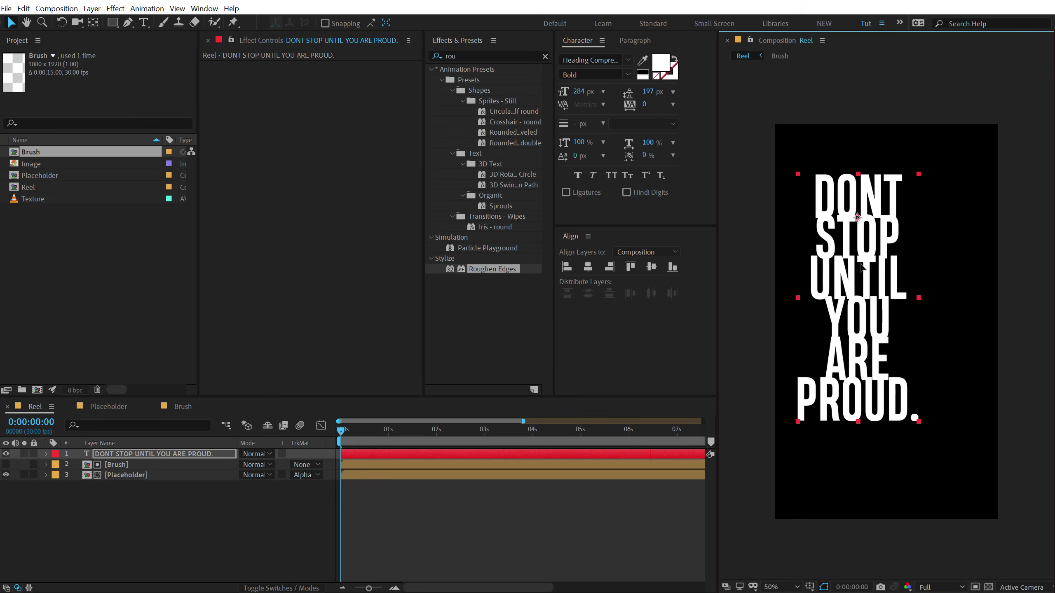
drag(578, 99, 555, 96)
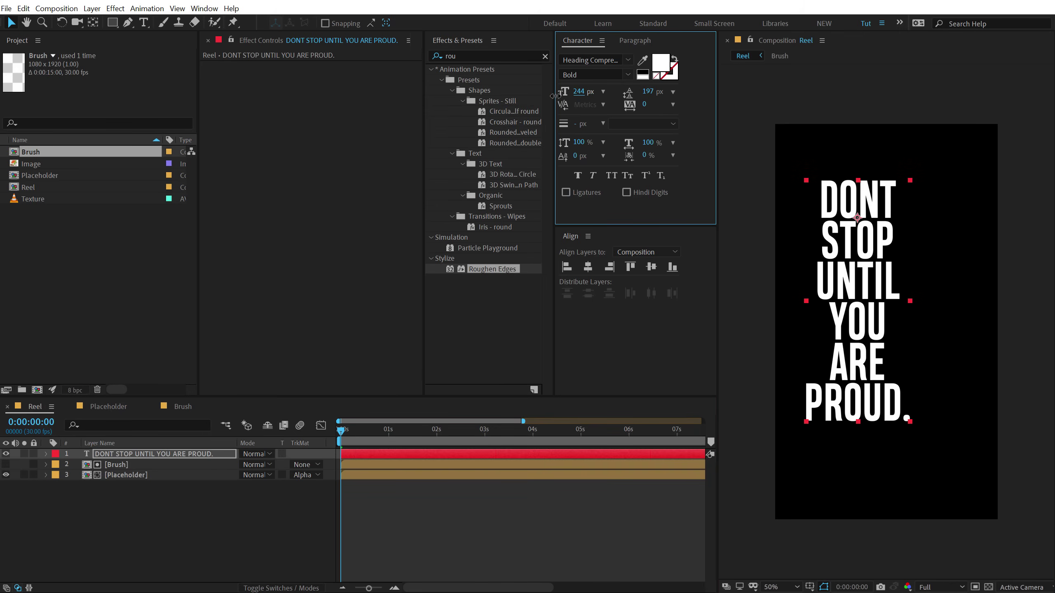
click(638, 41)
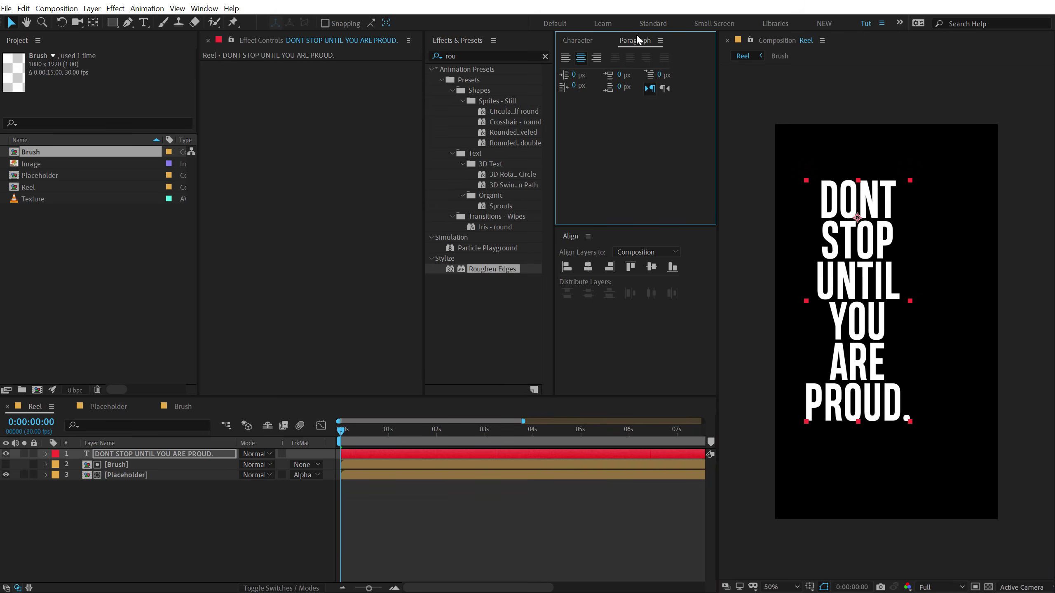
click(568, 59)
drag(892, 274, 816, 311)
click(651, 267)
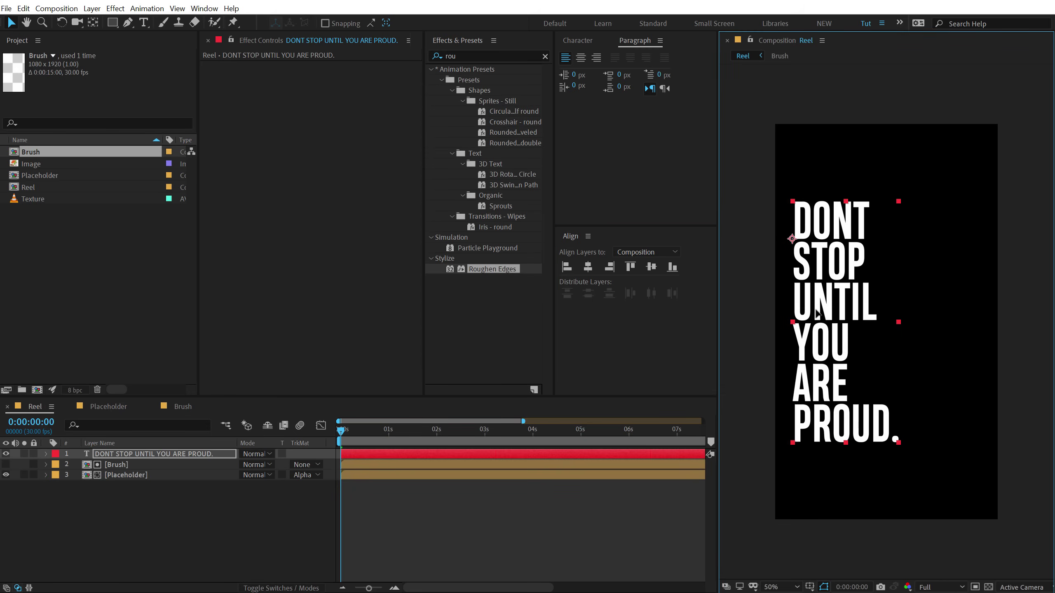
Increase the line leading, set the font size to 235 px, and re-centre vertically.
click(575, 42)
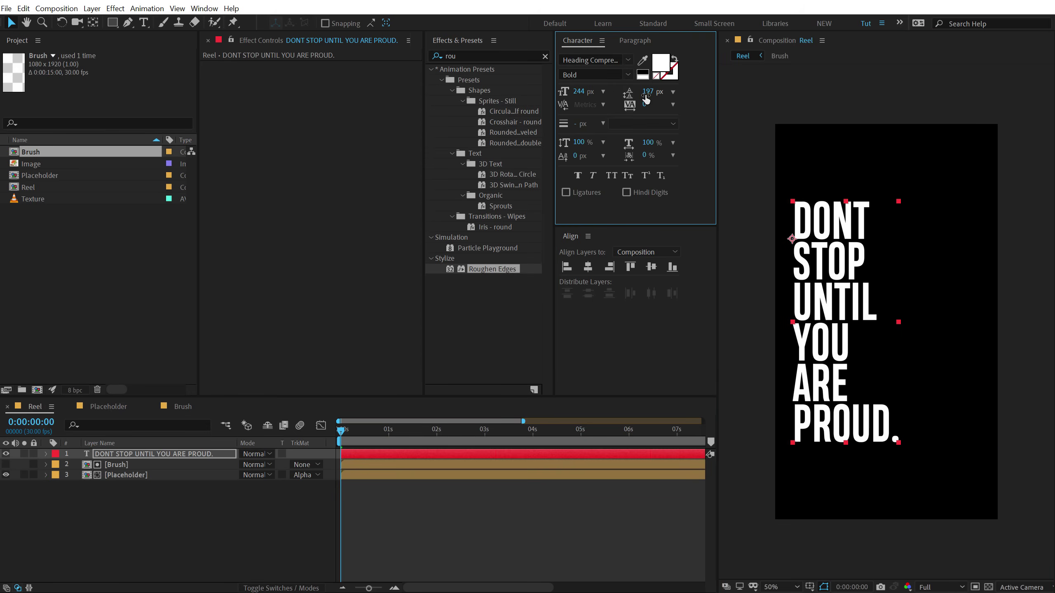
drag(646, 99, 649, 91)
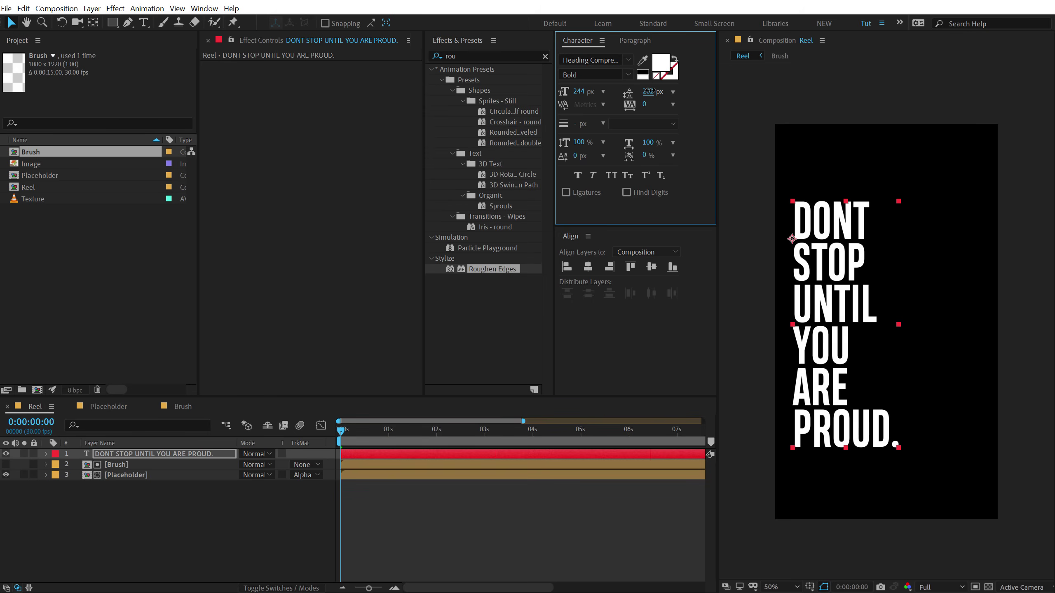
click(580, 88)
text(235)
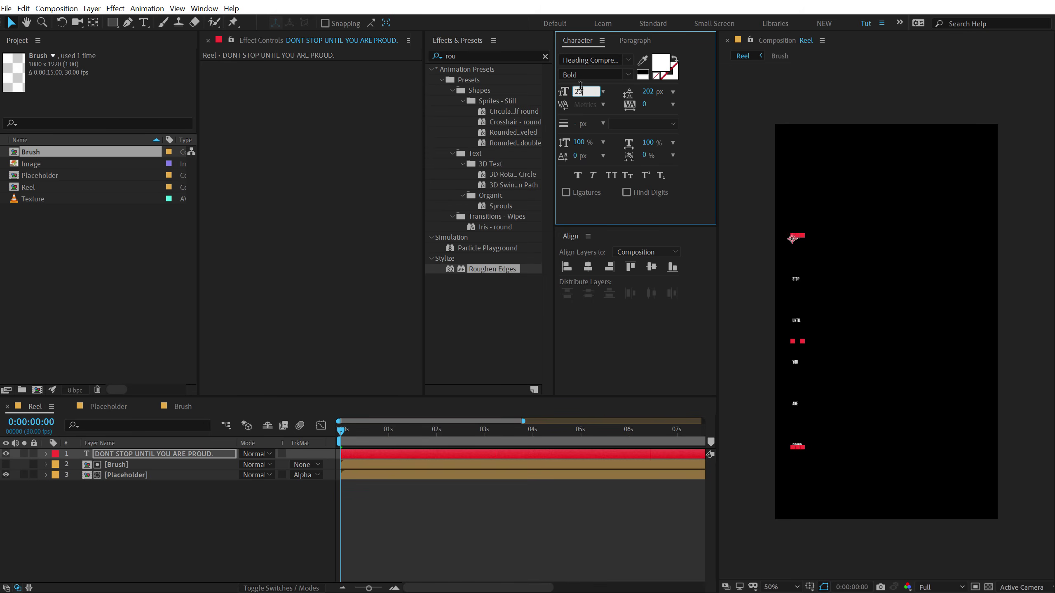
key(Return)
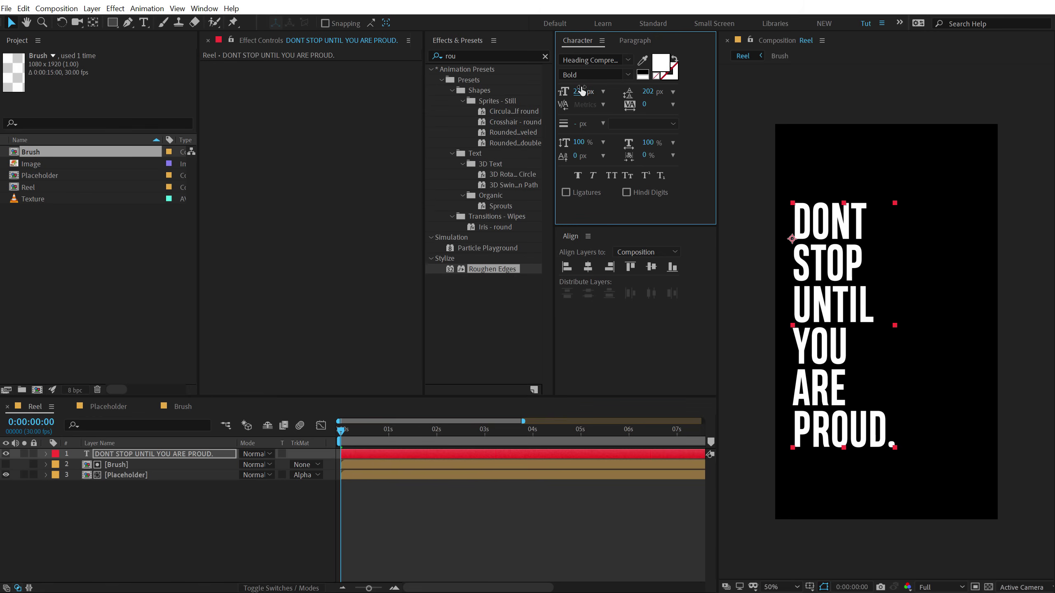
click(650, 266)
click(243, 506)
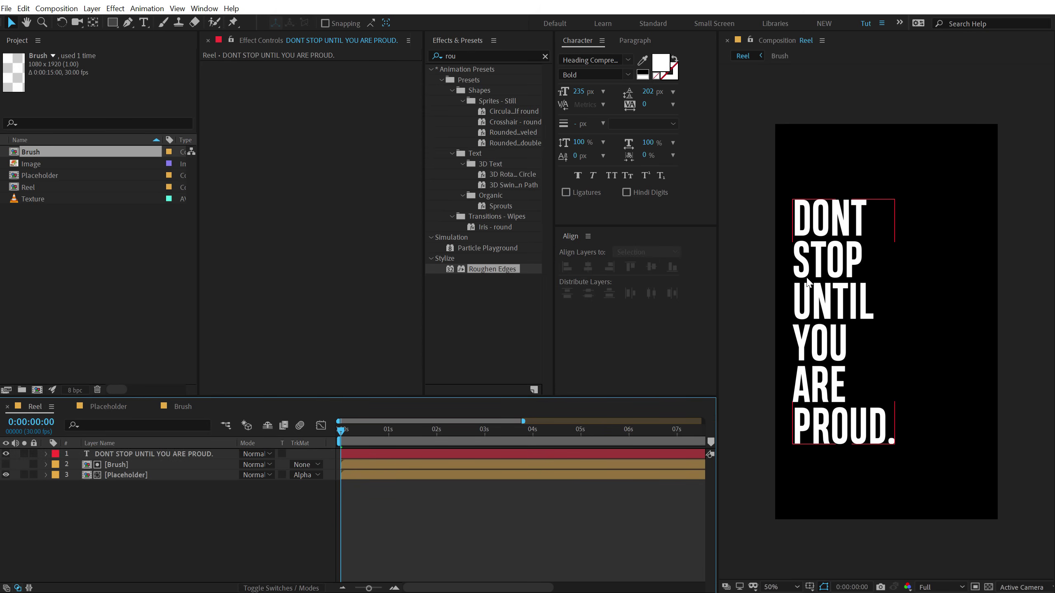
At about 1 second, add a text animator with Position and Opacity to the quote layer.
drag(377, 437, 388, 434)
click(49, 455)
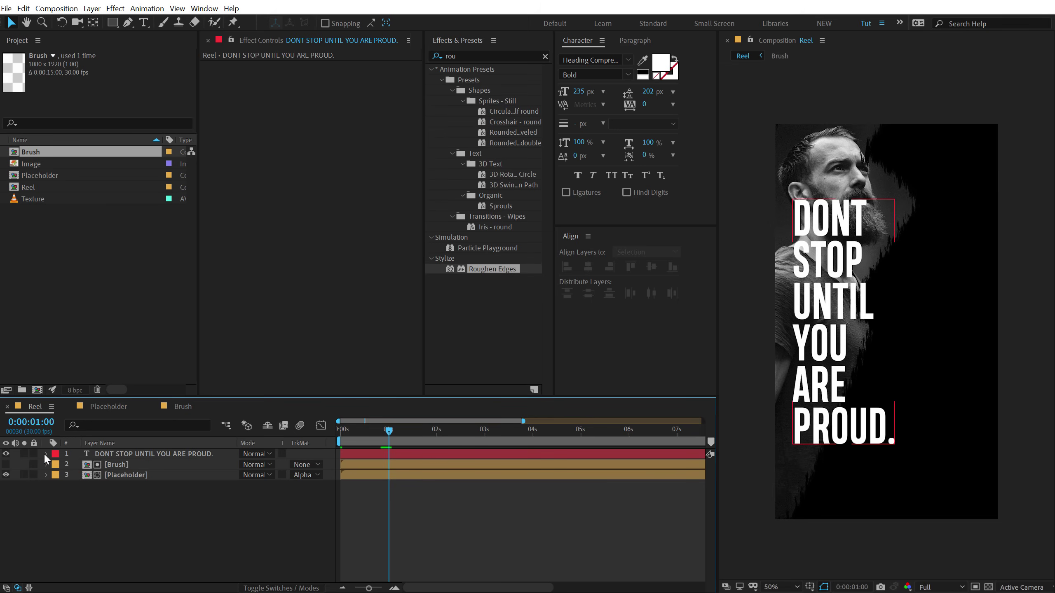
click(47, 454)
click(319, 464)
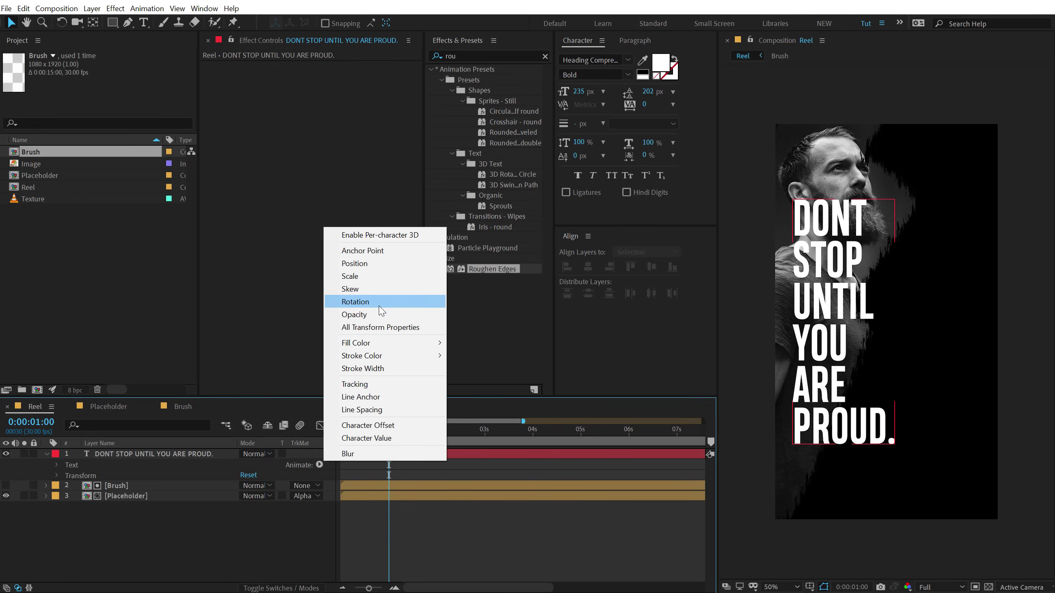
click(364, 264)
click(319, 507)
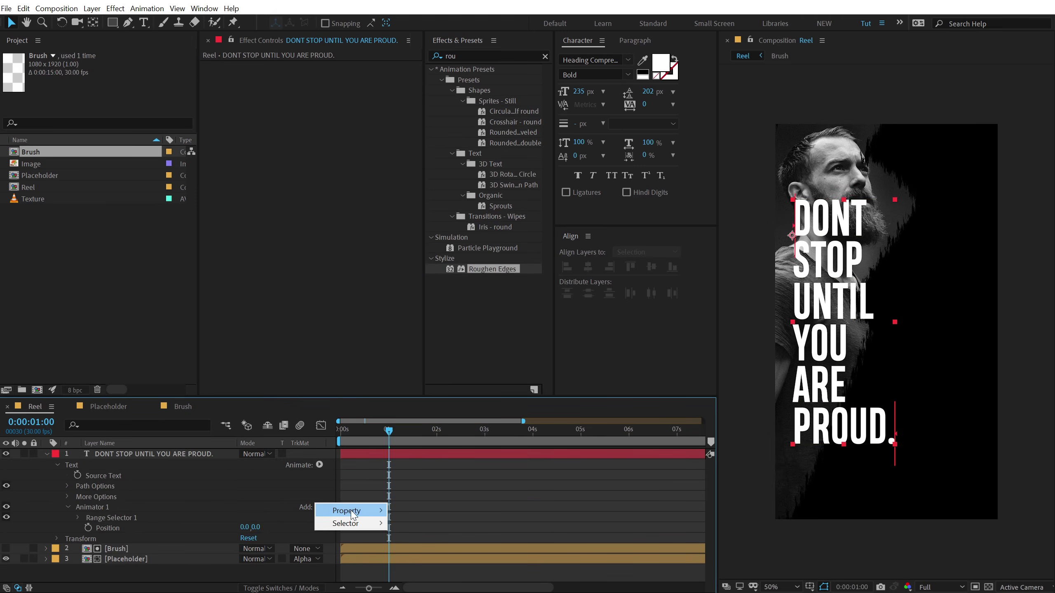
mouse_move(367, 510)
click(431, 371)
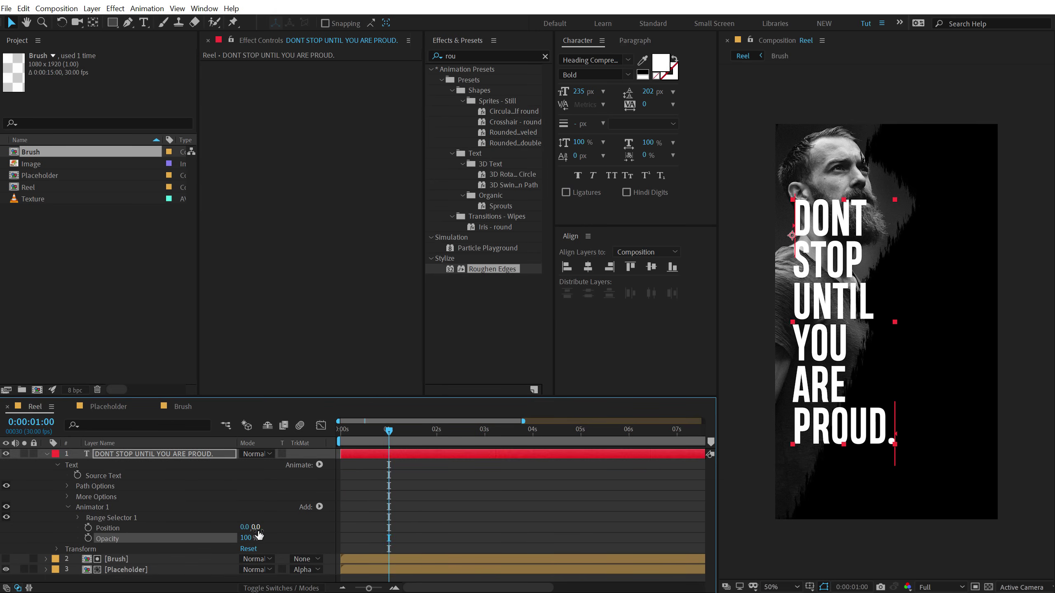
Set the animator's Position to 0, 75 and Opacity to 0%.
drag(256, 528, 263, 540)
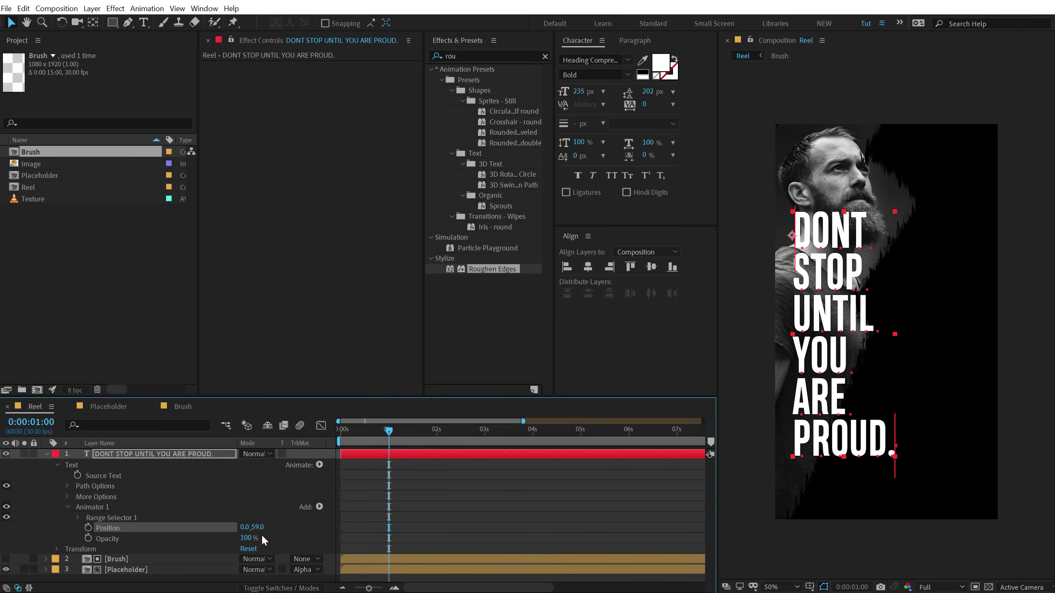
text(5)
key(Return)
drag(247, 540, 88, 526)
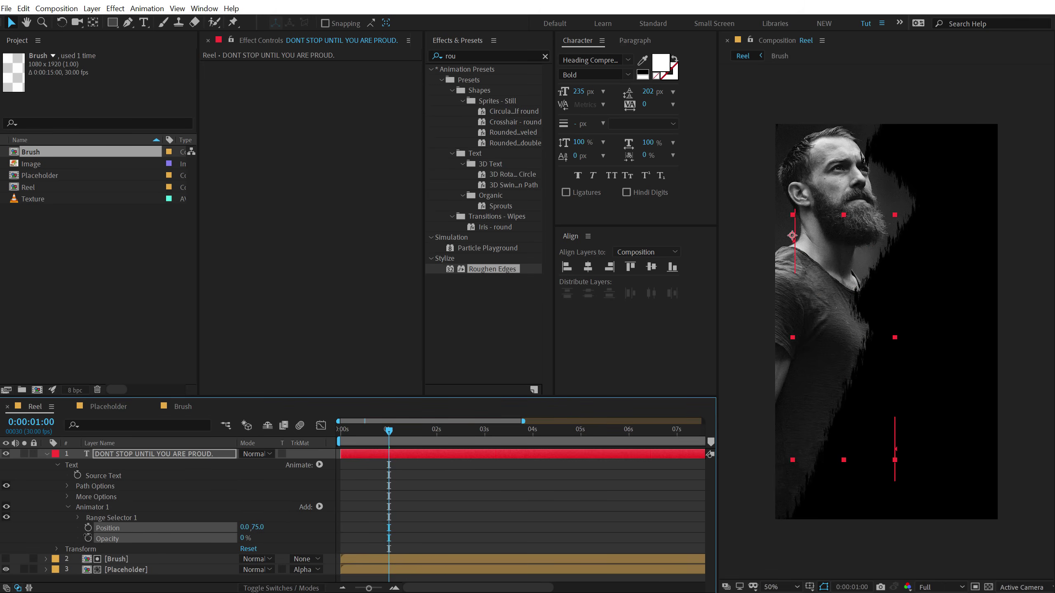
Keyframe the Range Selector Offset at 100% at 1s and -100% at 0s.
click(77, 518)
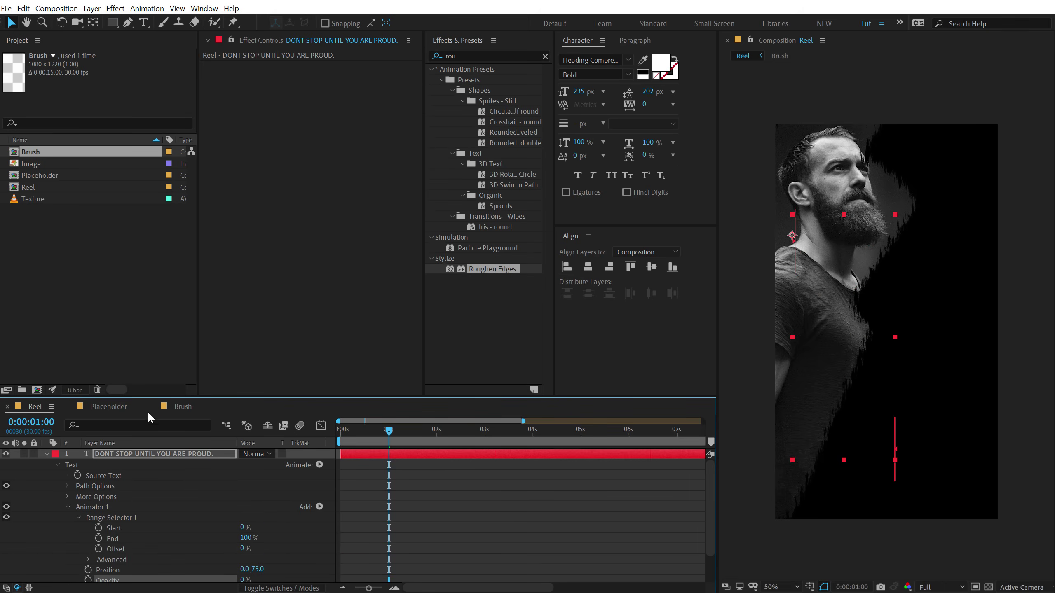
drag(143, 397, 142, 302)
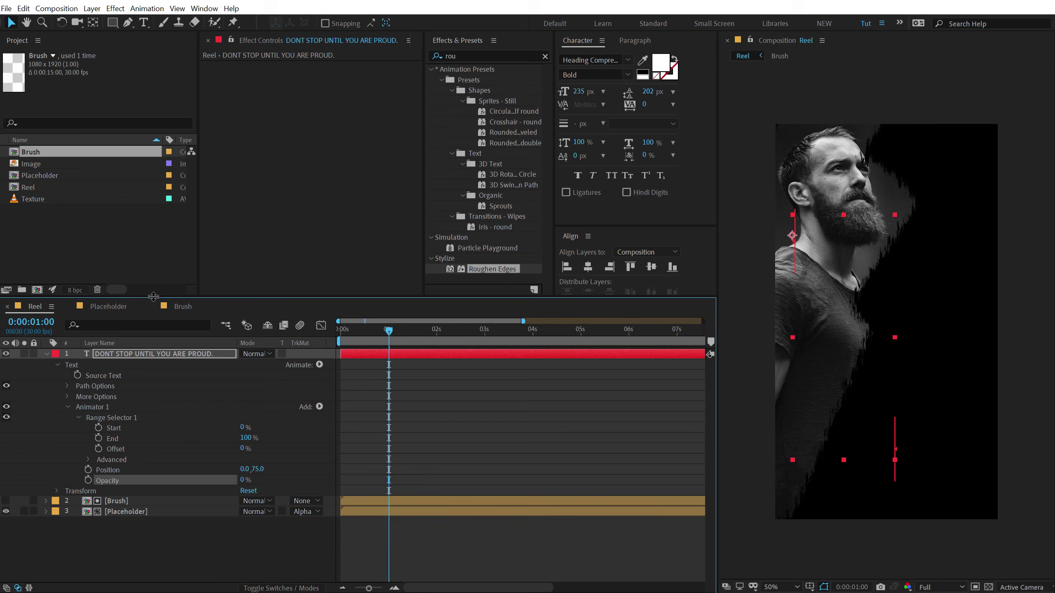
click(185, 400)
click(88, 464)
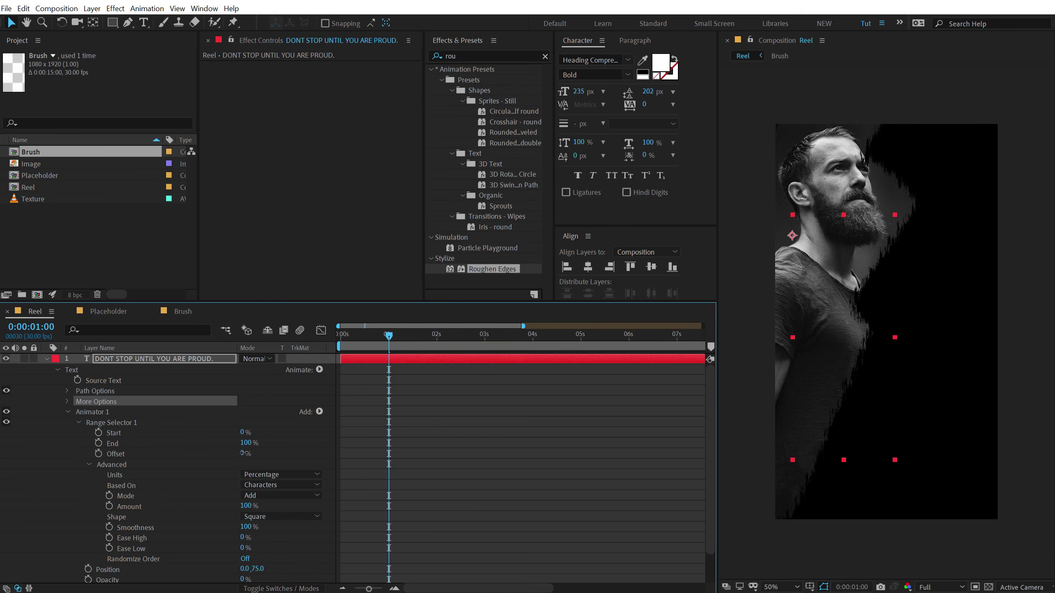
drag(242, 453, 326, 454)
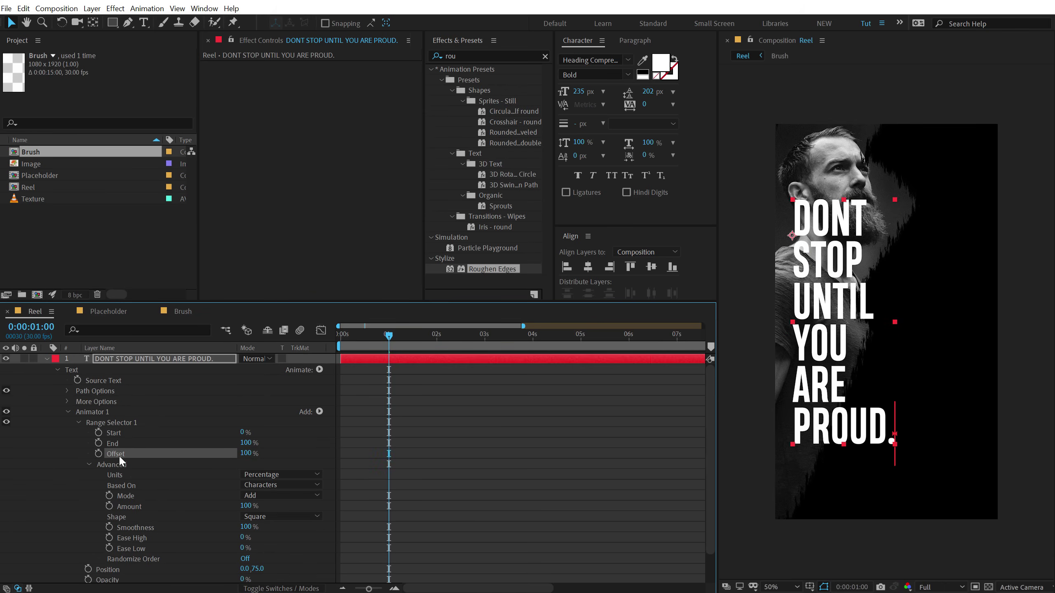
click(99, 454)
key(Home)
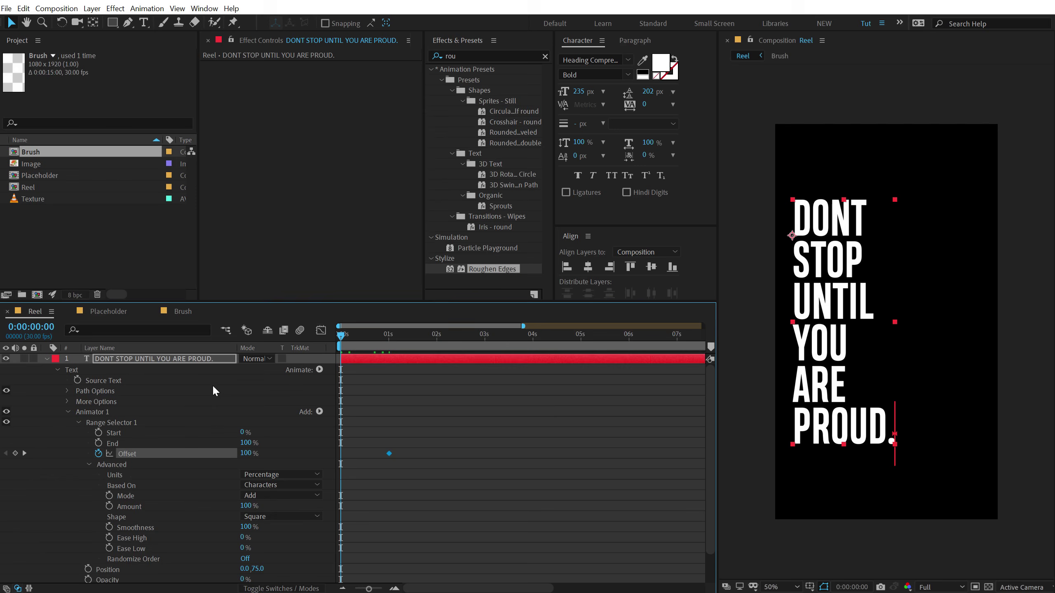
drag(249, 455, 42, 475)
Set the selector Shape to Ramp Up, Ease High and Low to 100%, Based On Words.
click(259, 516)
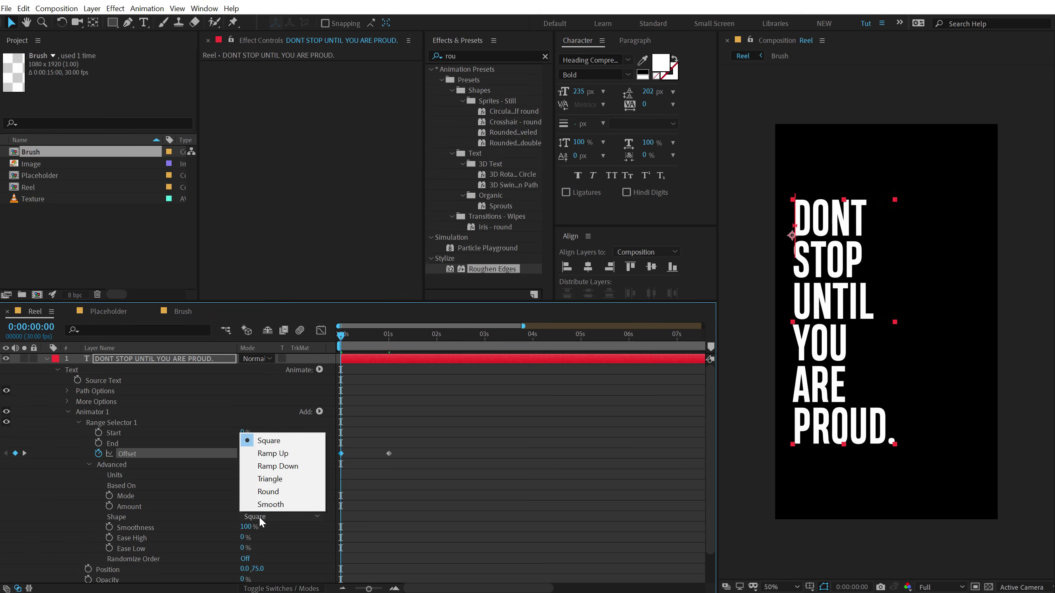
click(284, 455)
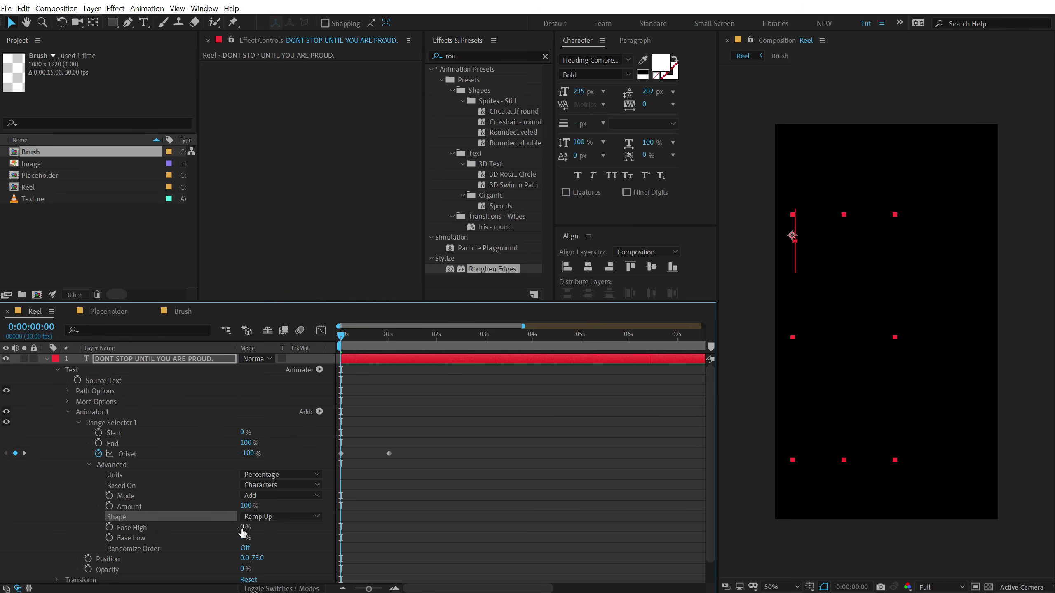
drag(244, 532, 348, 534)
drag(244, 539, 349, 539)
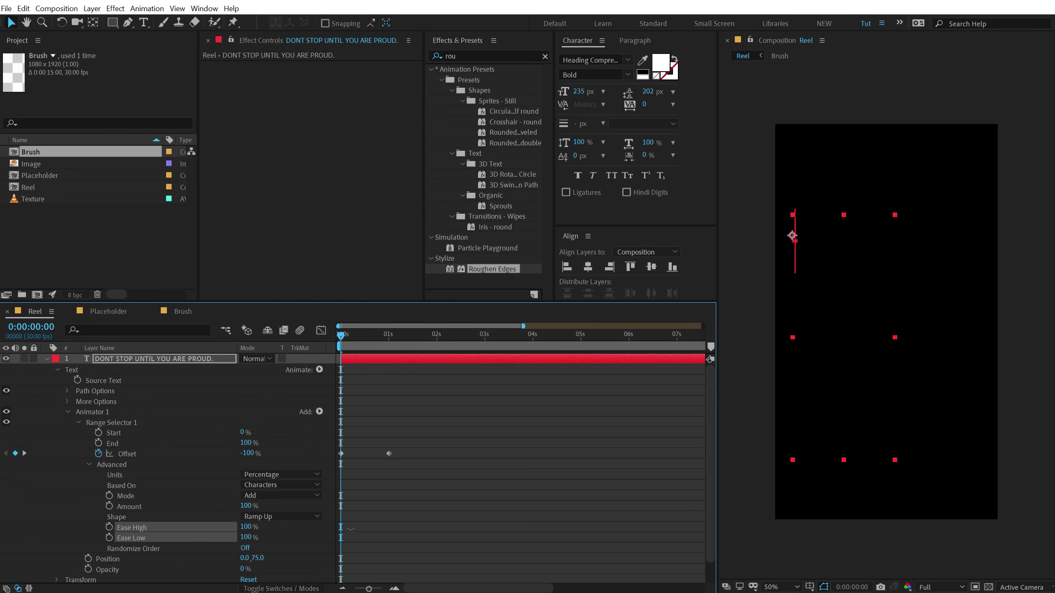
click(276, 485)
click(268, 524)
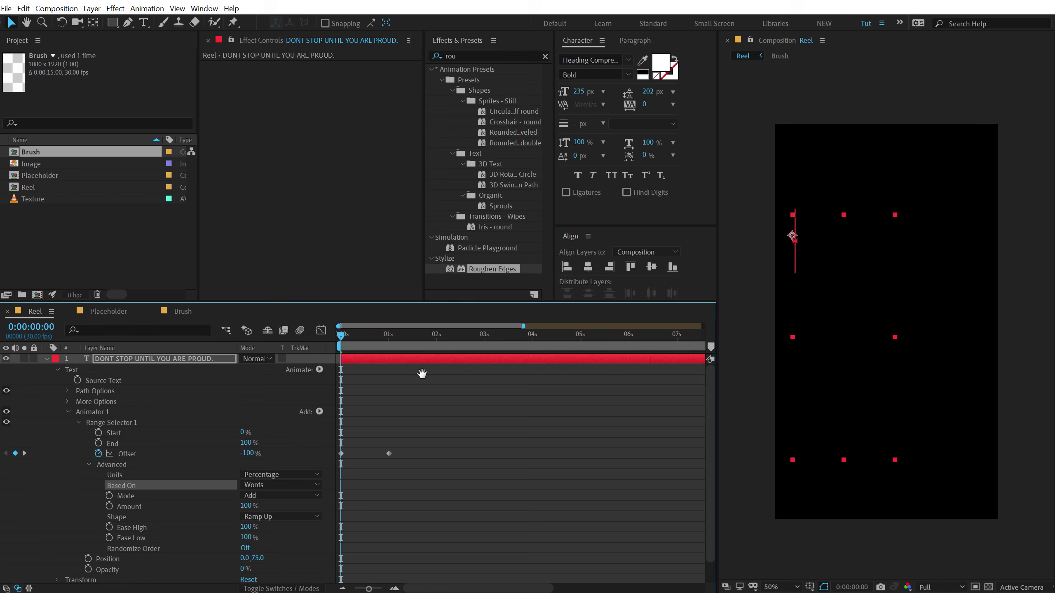
Preview the reveal and drag the 100% Offset keyframe later to about 0:00:01:10.
key(space)
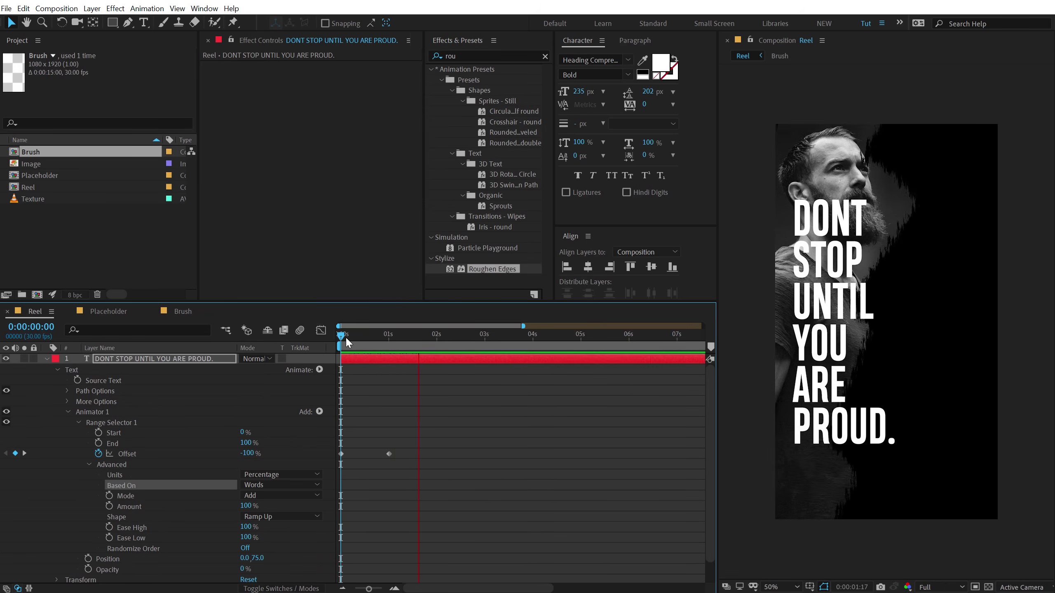
mouse_move(346, 340)
mouse_down()
mouse_move(386, 335)
mouse_move(347, 344)
mouse_move(387, 339)
mouse_move(361, 343)
mouse_up()
key(equal)
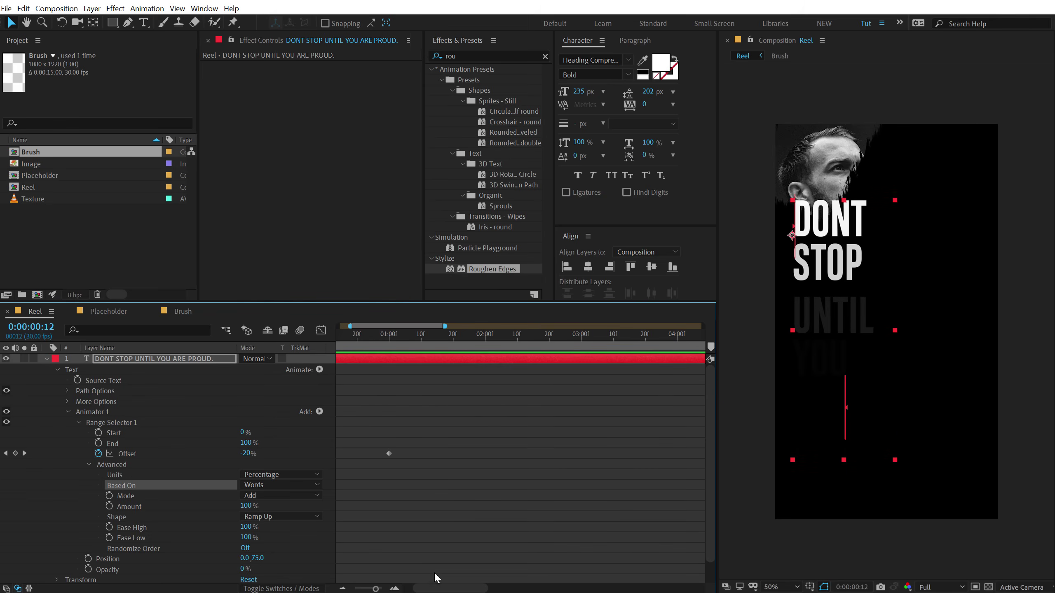
drag(440, 589, 430, 588)
drag(407, 349, 467, 345)
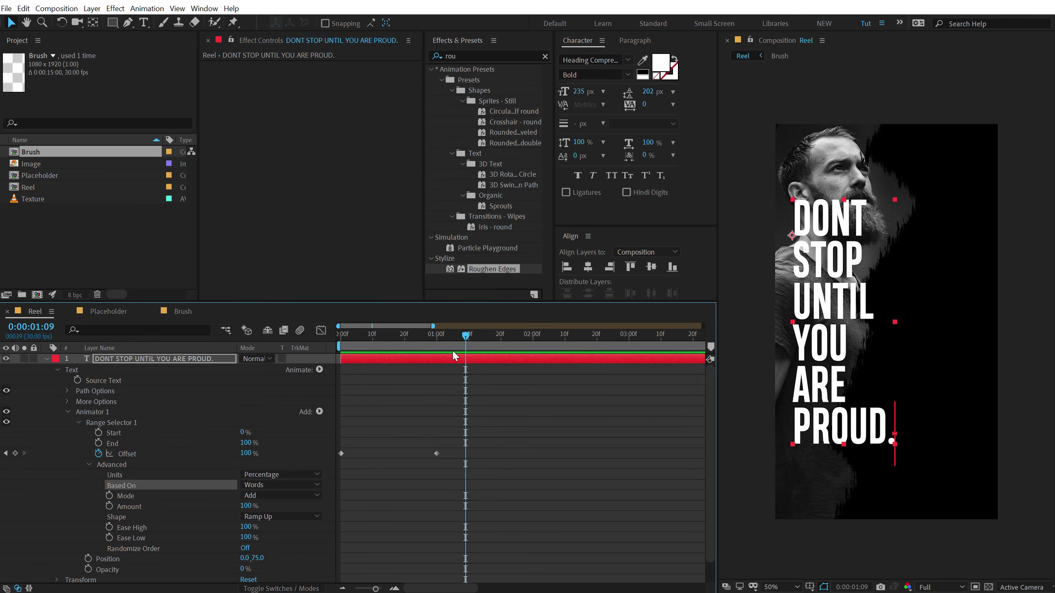
key(Page_Down)
drag(436, 454, 466, 452)
drag(382, 340, 390, 336)
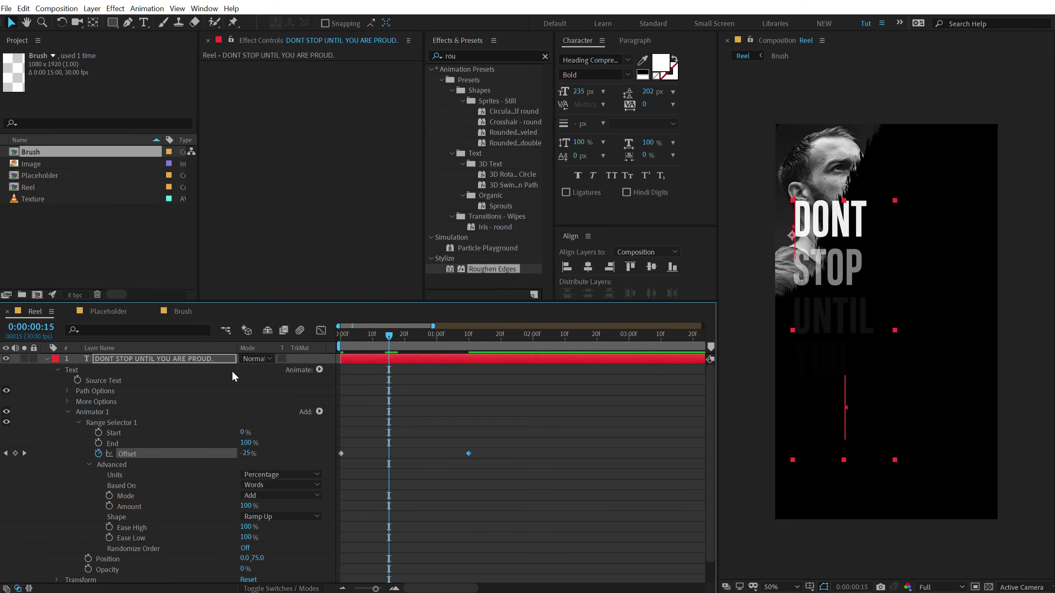
Keyframe the quote's Position at x 84 at 0:15 and x 546 at 2:00.
click(116, 360)
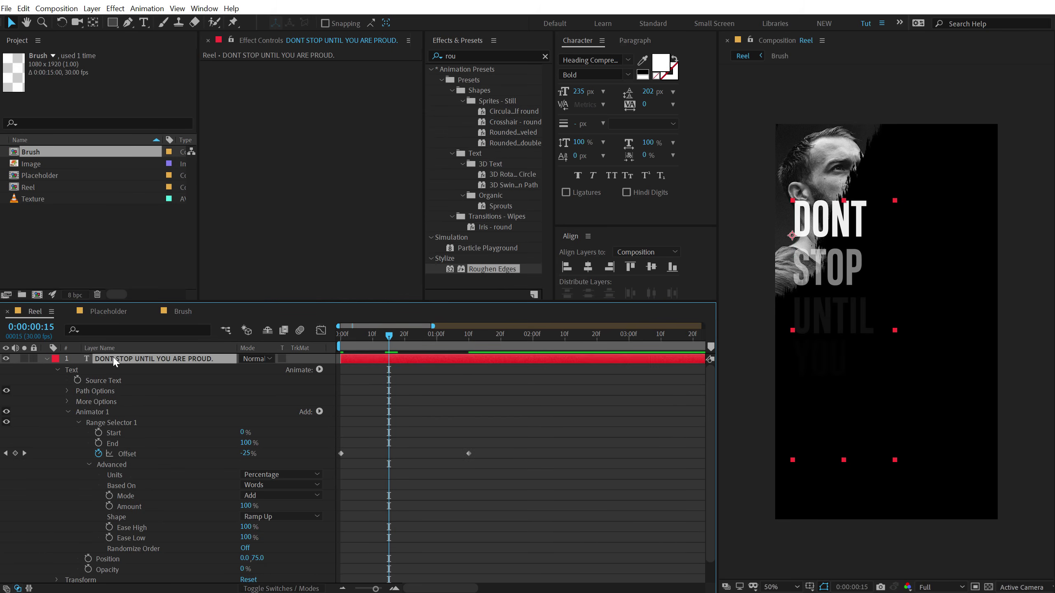
key(p)
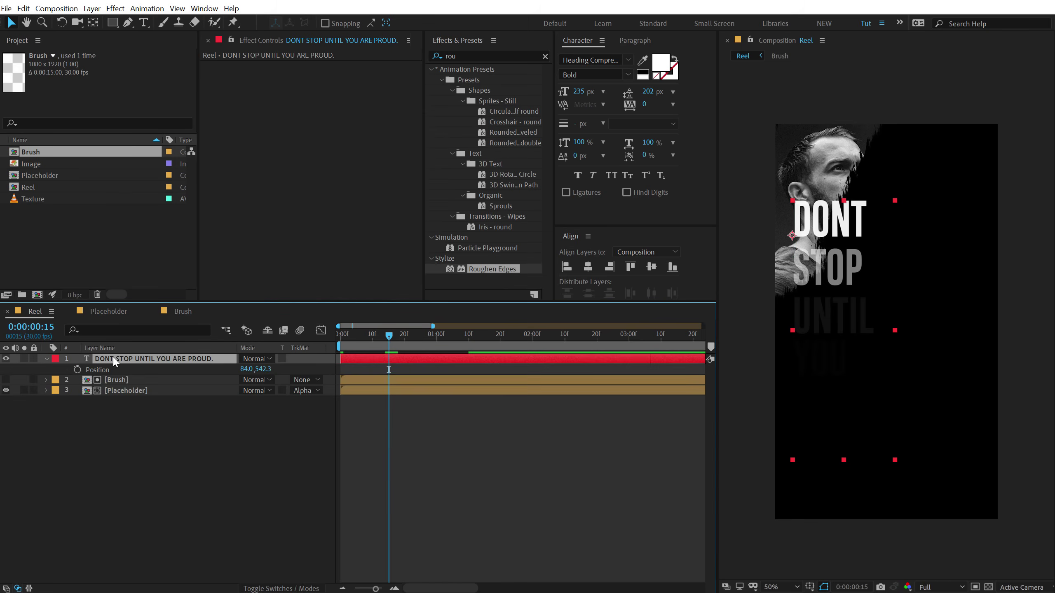
click(77, 369)
key(u)
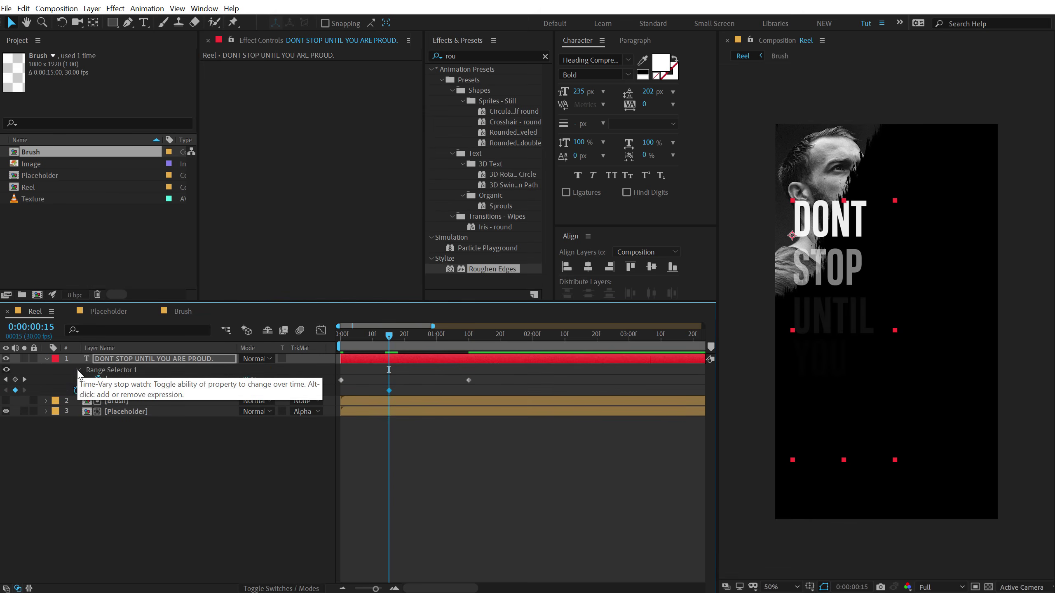
drag(389, 336, 532, 348)
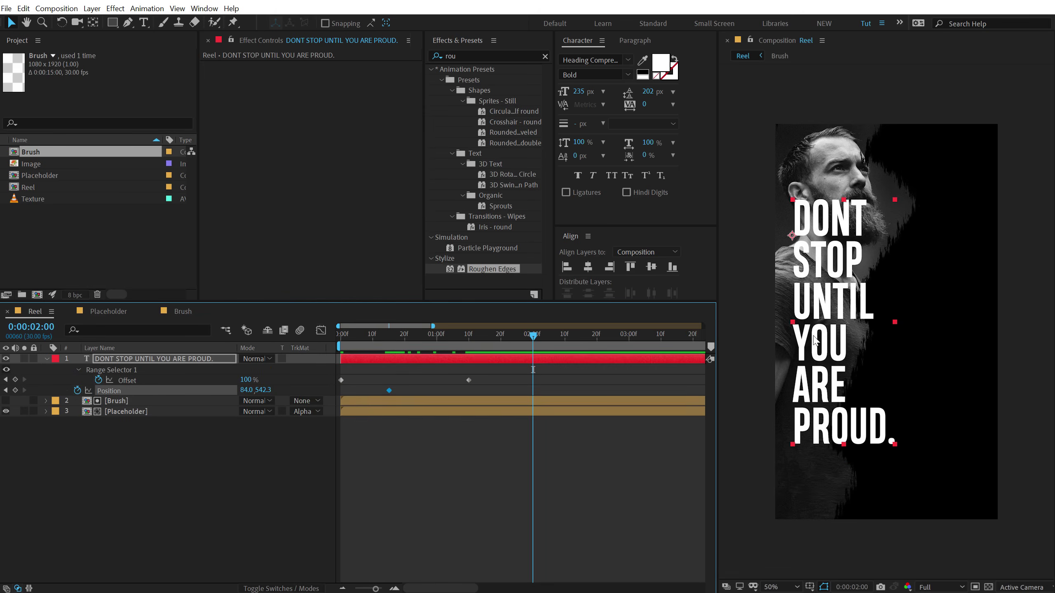
drag(814, 341, 927, 325)
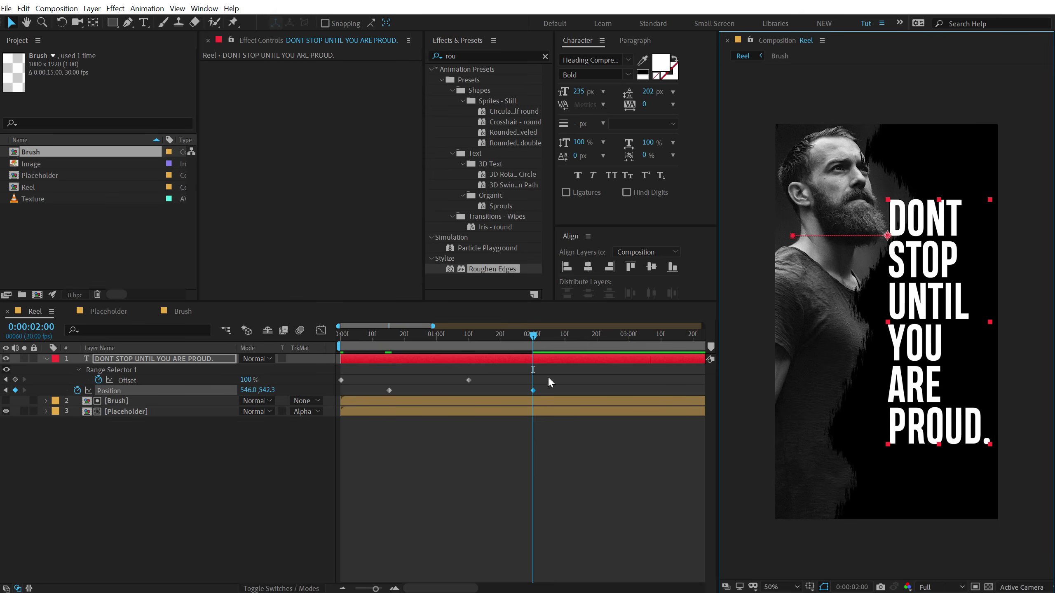
Apply Easy Ease to both Position keyframes and show the speed graph.
drag(549, 389, 381, 406)
key(F9)
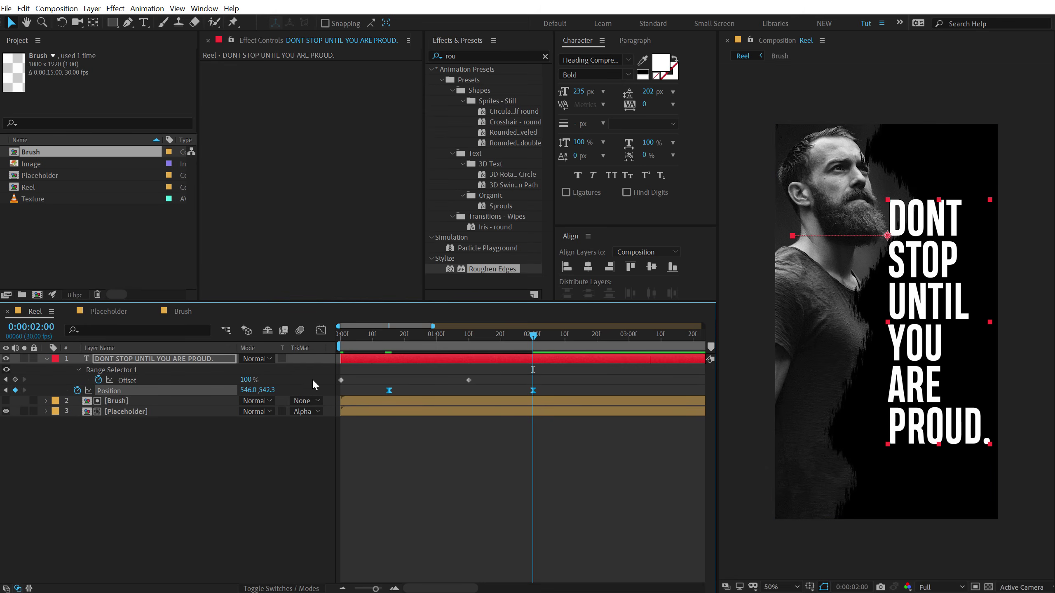
click(320, 331)
drag(480, 337, 463, 336)
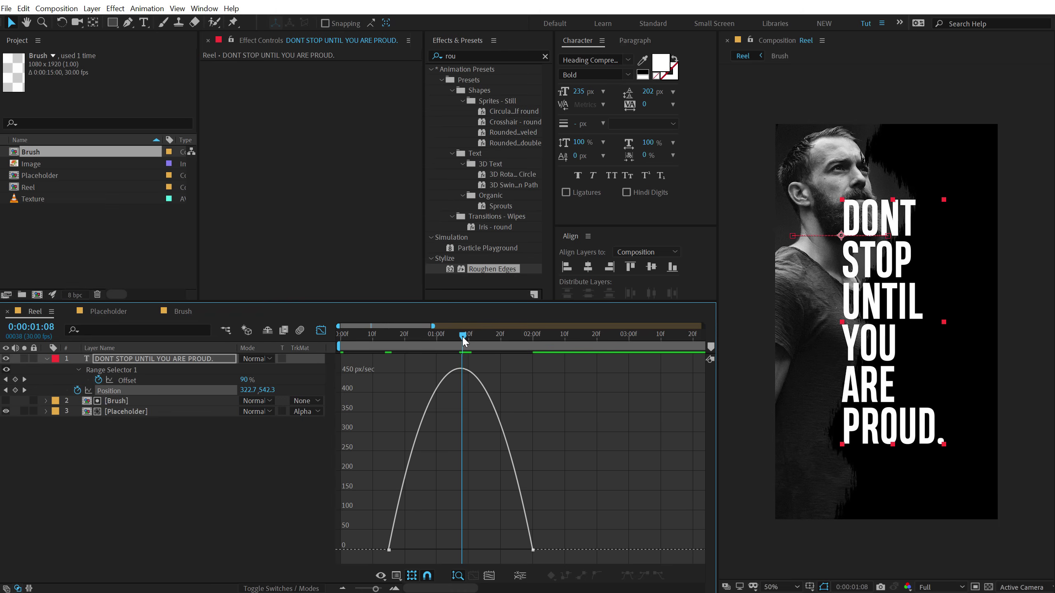
Stretch both Position keyframes' ease influence to about 86% for a sharp mid-move speed peak, then preview.
drag(443, 526, 353, 564)
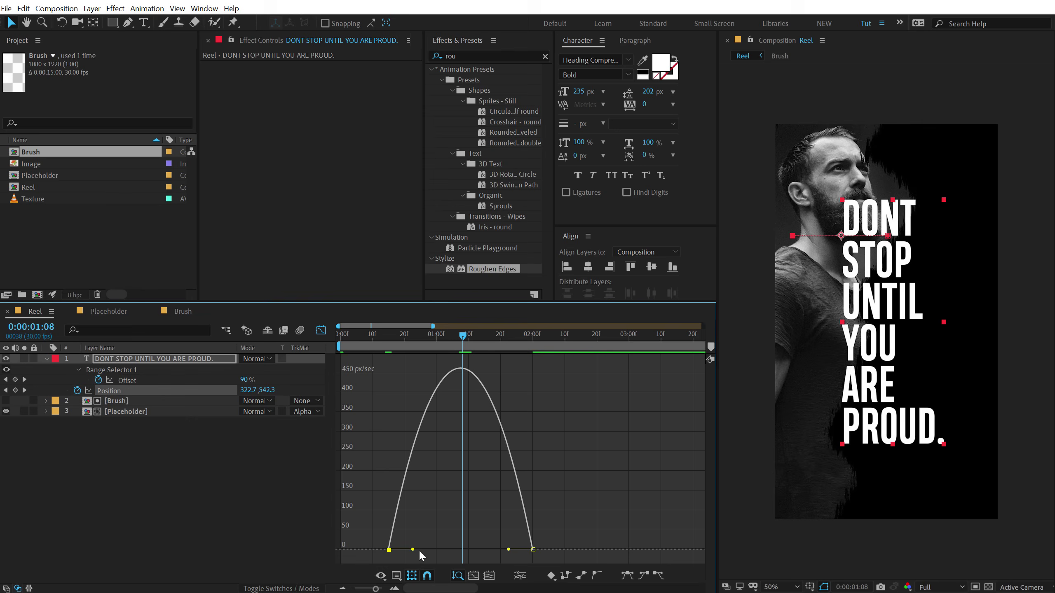
drag(419, 550, 476, 548)
click(533, 549)
click(389, 335)
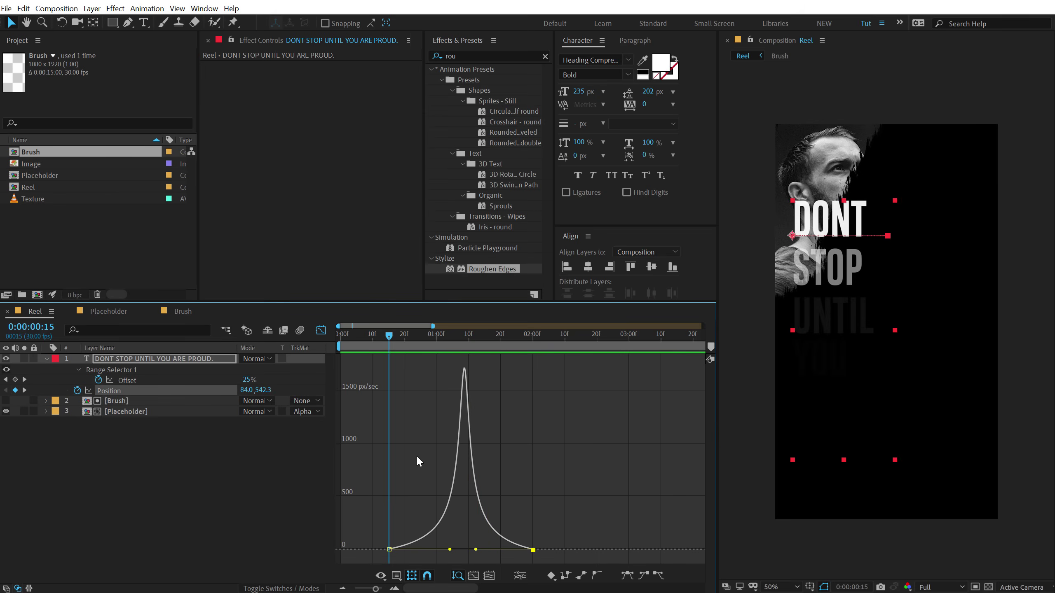
click(388, 549)
mouse_move(451, 550)
mouse_down()
mouse_move(475, 553)
mouse_move(466, 554)
mouse_up()
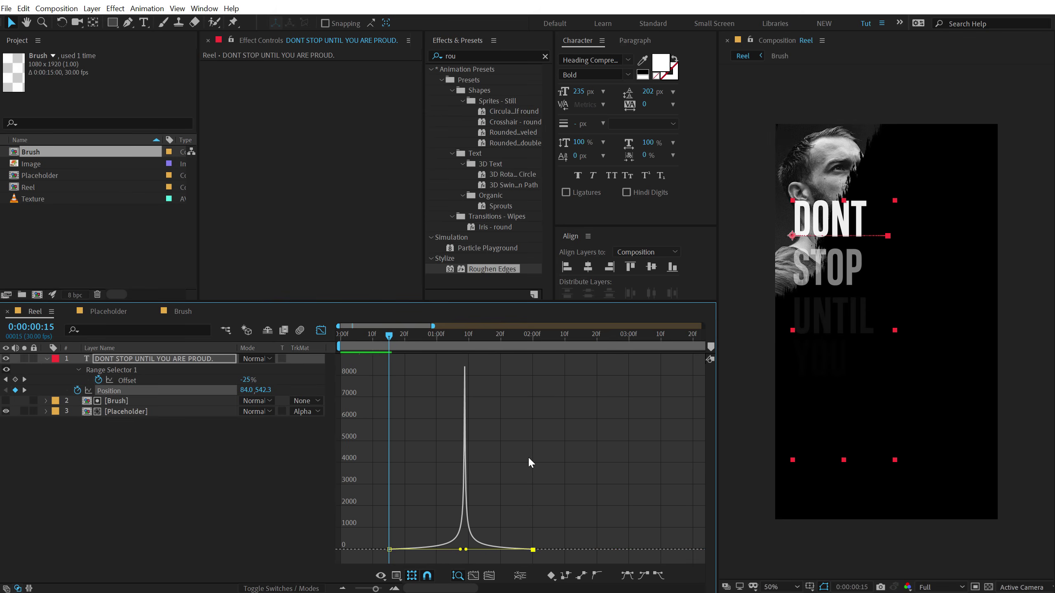
key(space)
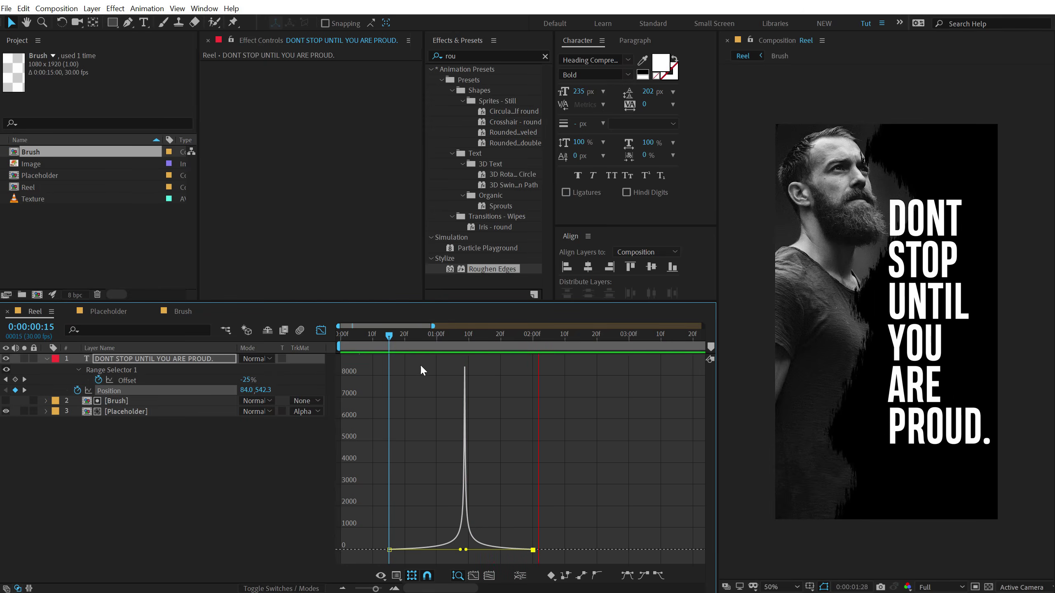
mouse_move(412, 338)
mouse_down()
mouse_move(484, 337)
mouse_move(384, 338)
mouse_move(407, 337)
mouse_up()
Leave the graph editor and move the Brush and Placeholder layers to start at 0:20.
key(shift+F3)
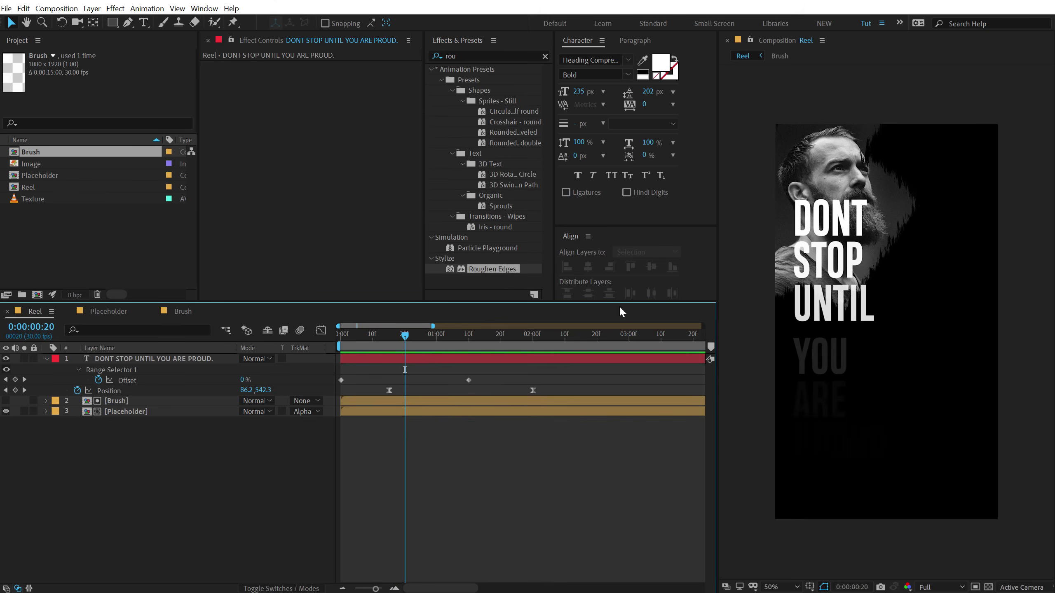
mouse_move(405, 345)
mouse_down()
mouse_move(433, 345)
mouse_move(406, 347)
mouse_up()
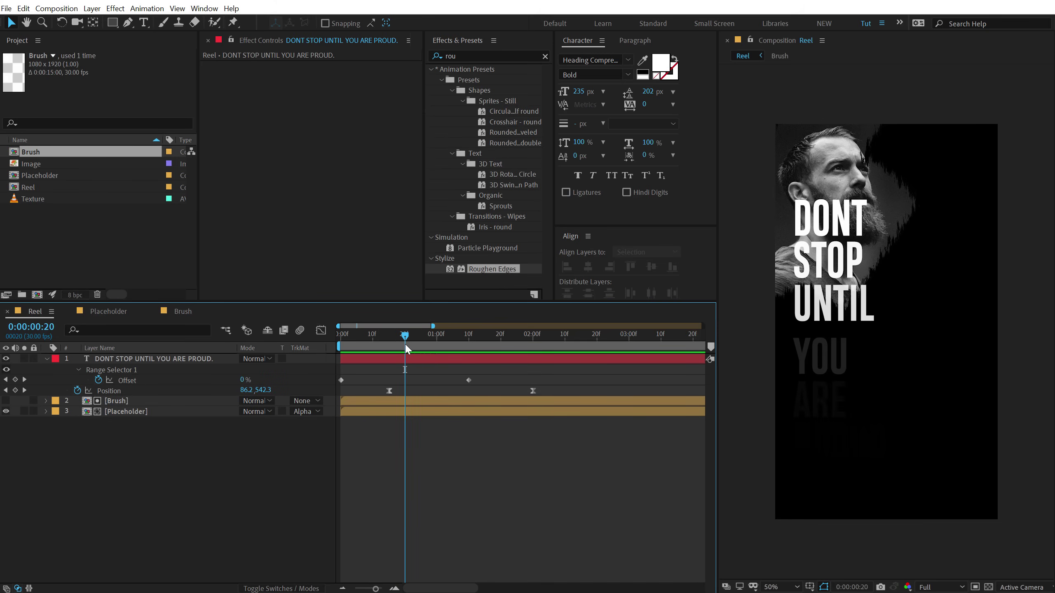
click(117, 401)
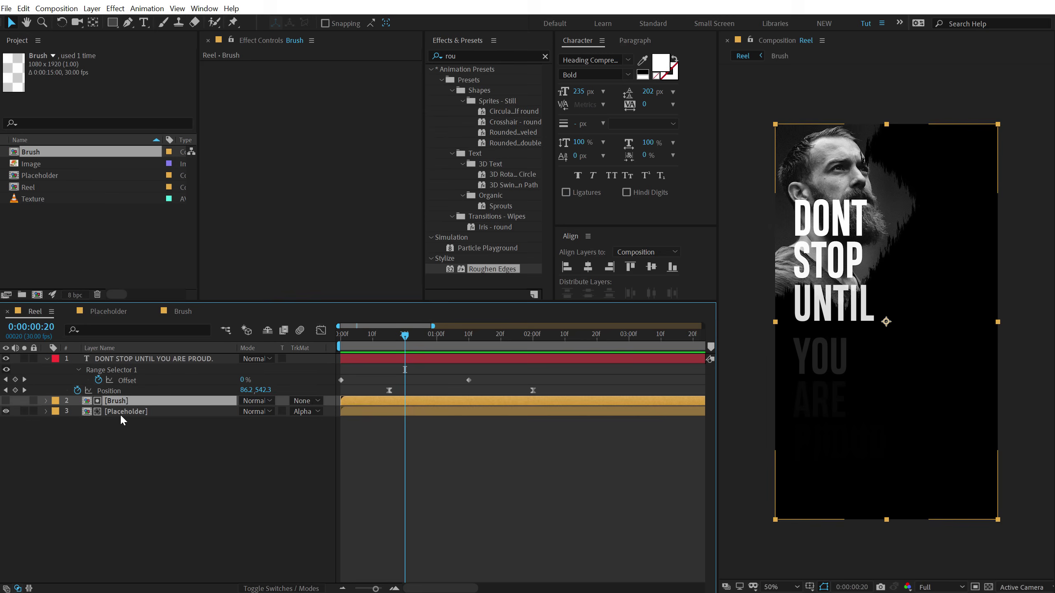
shift+click(127, 412)
drag(384, 401, 441, 399)
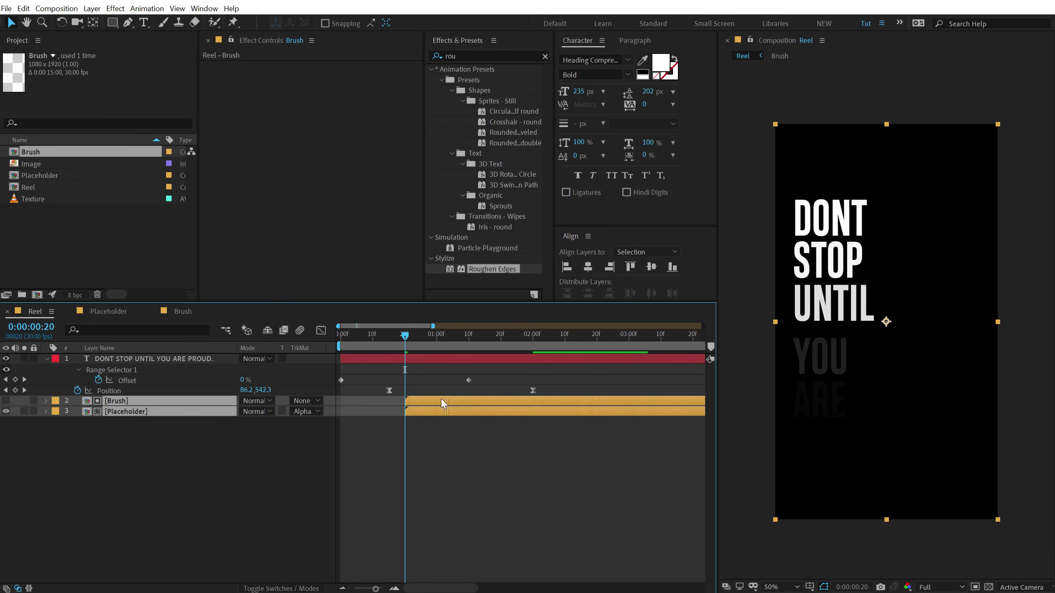
click(428, 440)
mouse_move(405, 347)
mouse_down()
mouse_move(423, 337)
mouse_move(510, 343)
mouse_move(423, 346)
mouse_up()
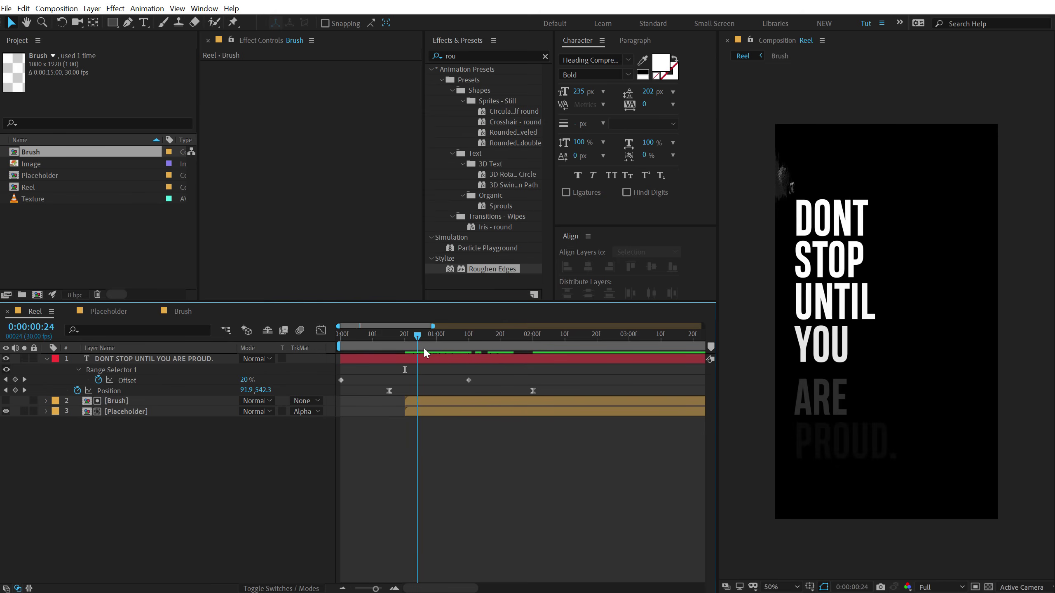
Shift the Brush and Placeholder layers further to start at 0:25, then select Placeholder.
click(424, 401)
shift+click(424, 410)
drag(425, 402, 442, 399)
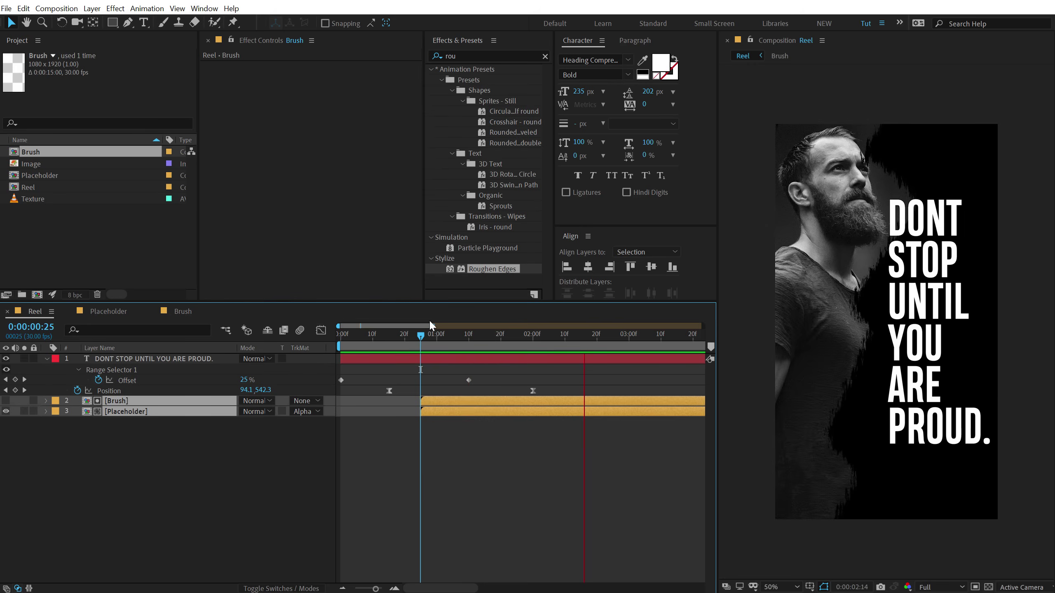
drag(432, 342, 558, 342)
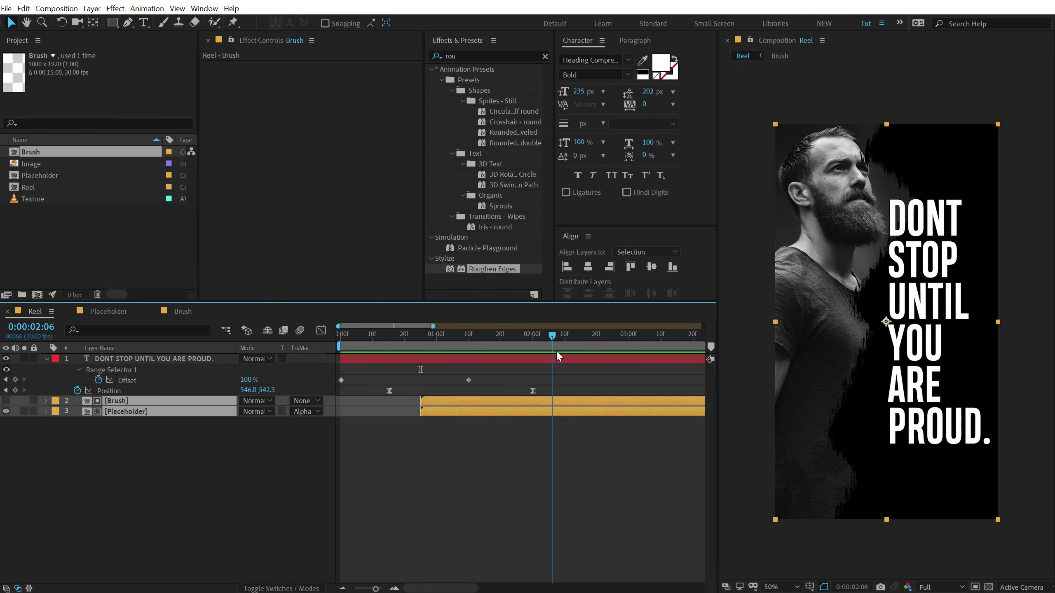
click(122, 438)
click(124, 411)
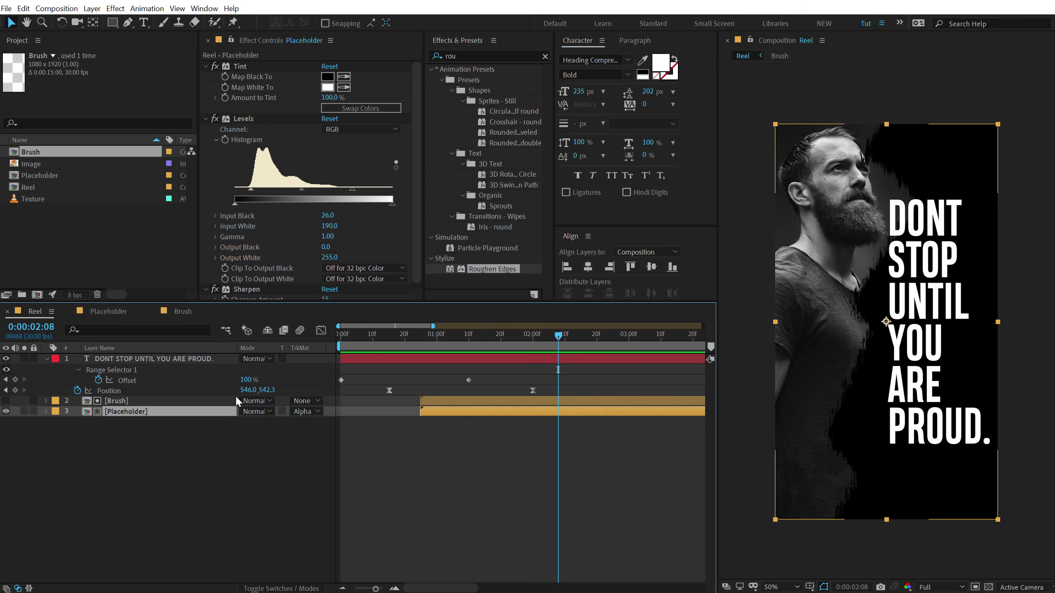
Keyframe the portrait's Scale from 100% at its start to 110% at the reel's end and preview.
key(s)
key(minus)
drag(400, 332, 759, 343)
click(77, 422)
key(minus)
key(minus)
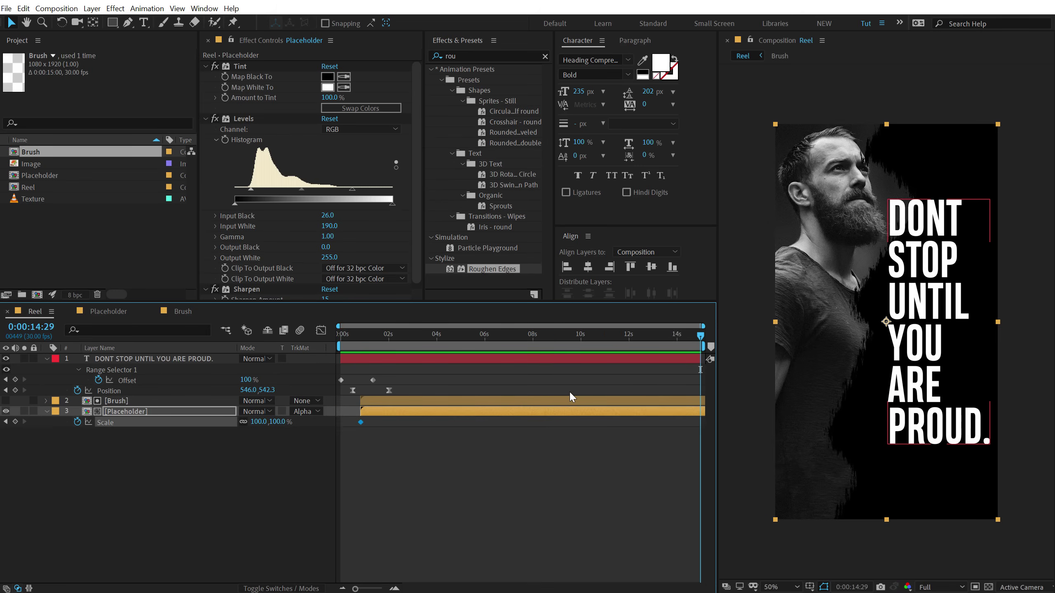
click(277, 422)
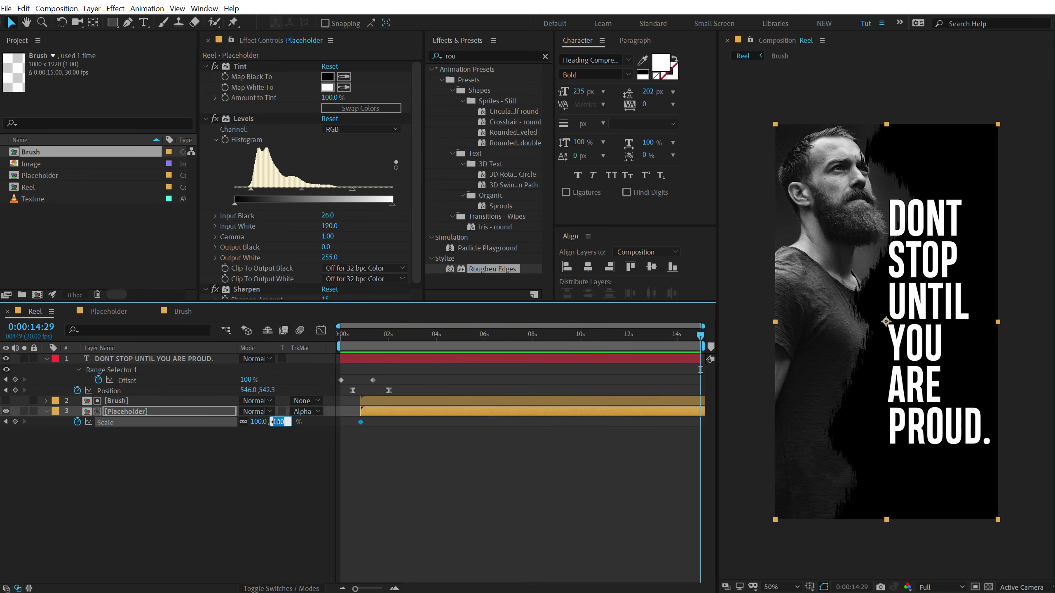
key(Return)
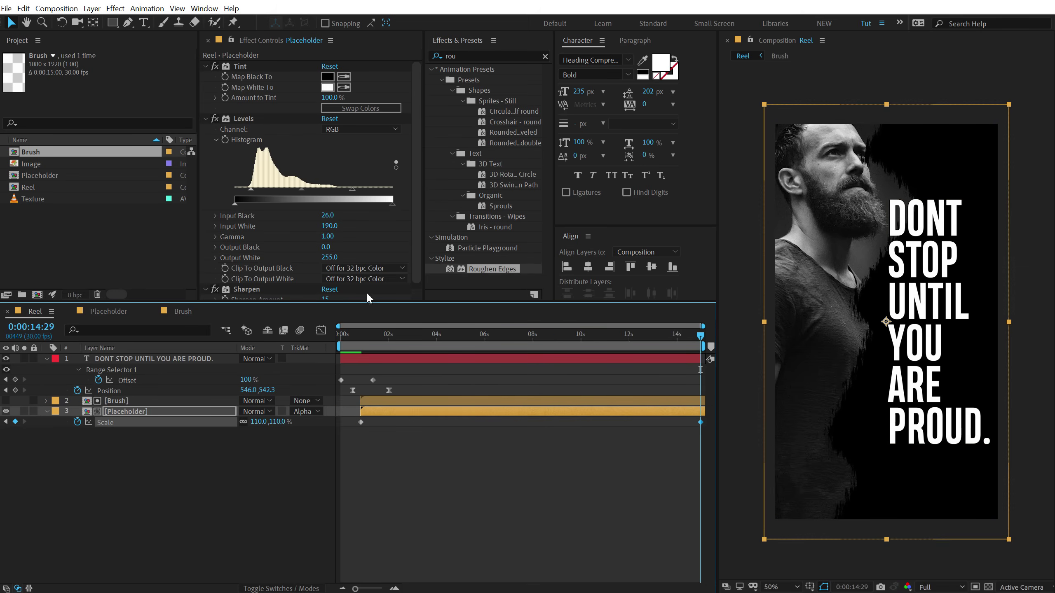
click(364, 335)
key(space)
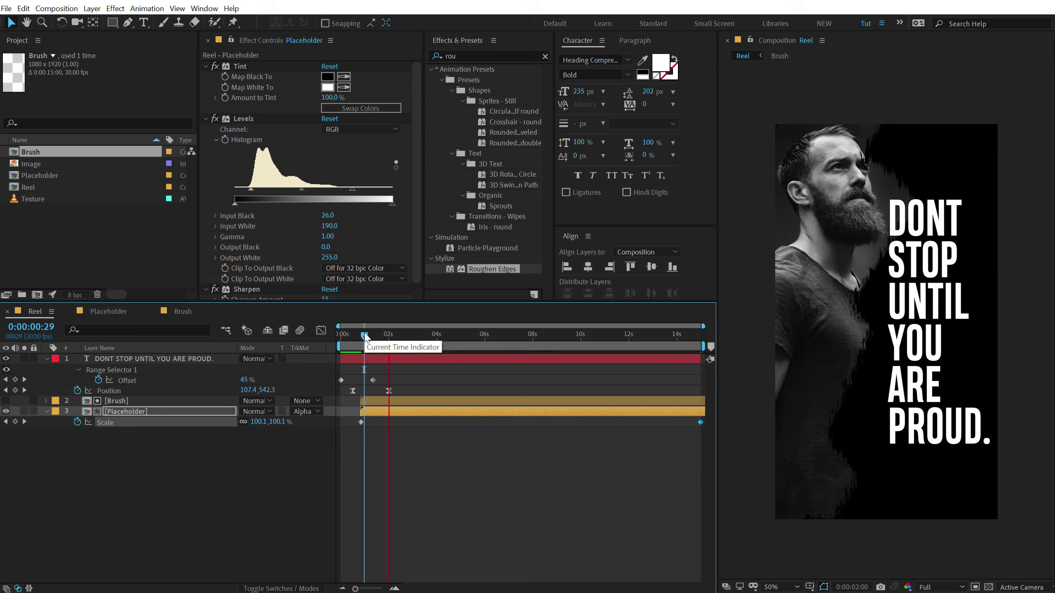
scroll(865, 326, up, 2)
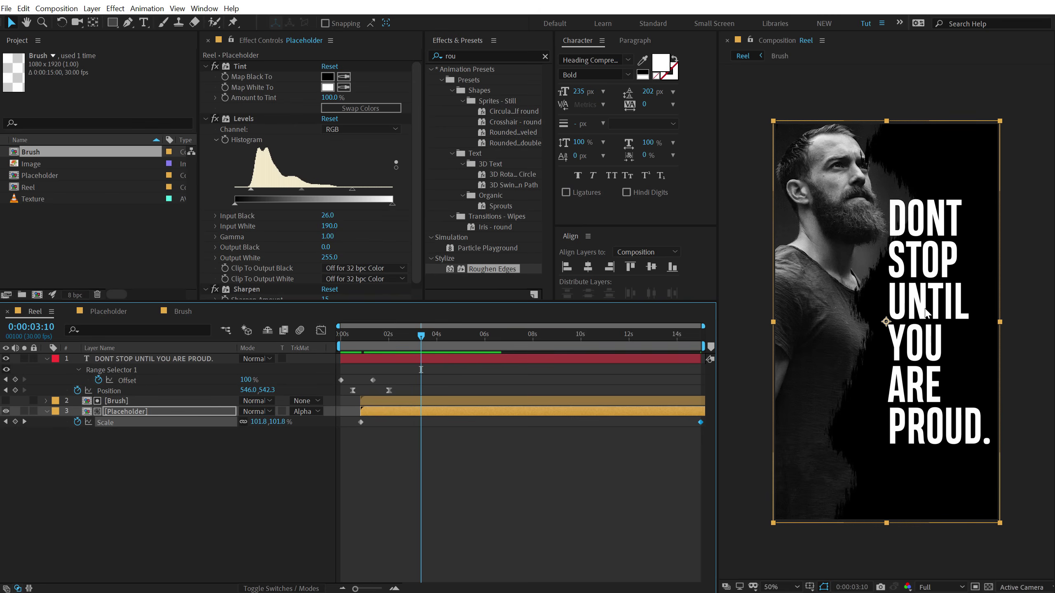
key(shift+slash)
Raise the portrait's Levels Input Black to 25.0.
click(397, 425)
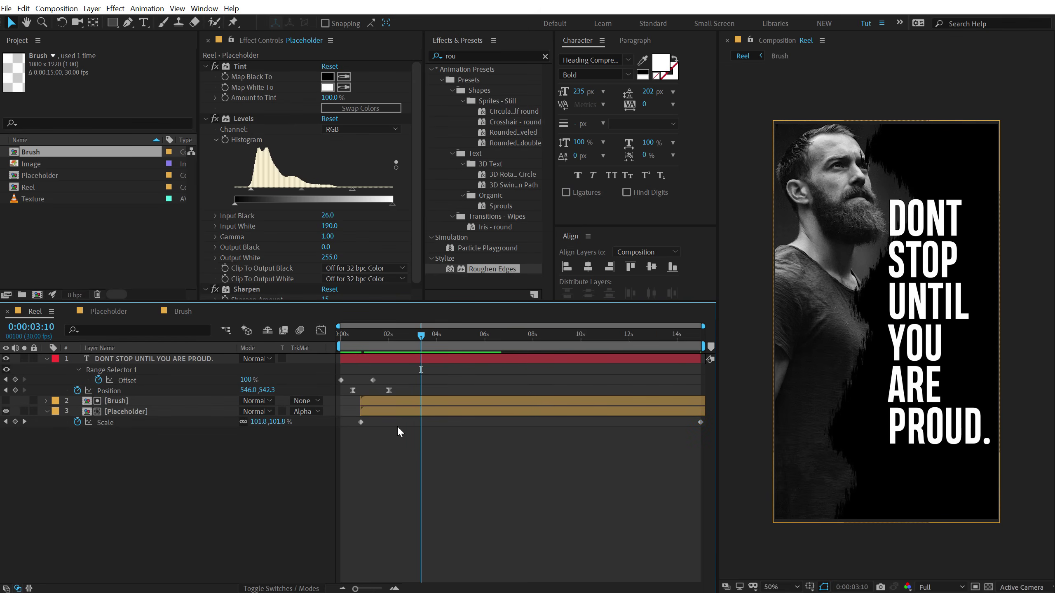
click(46, 359)
click(47, 381)
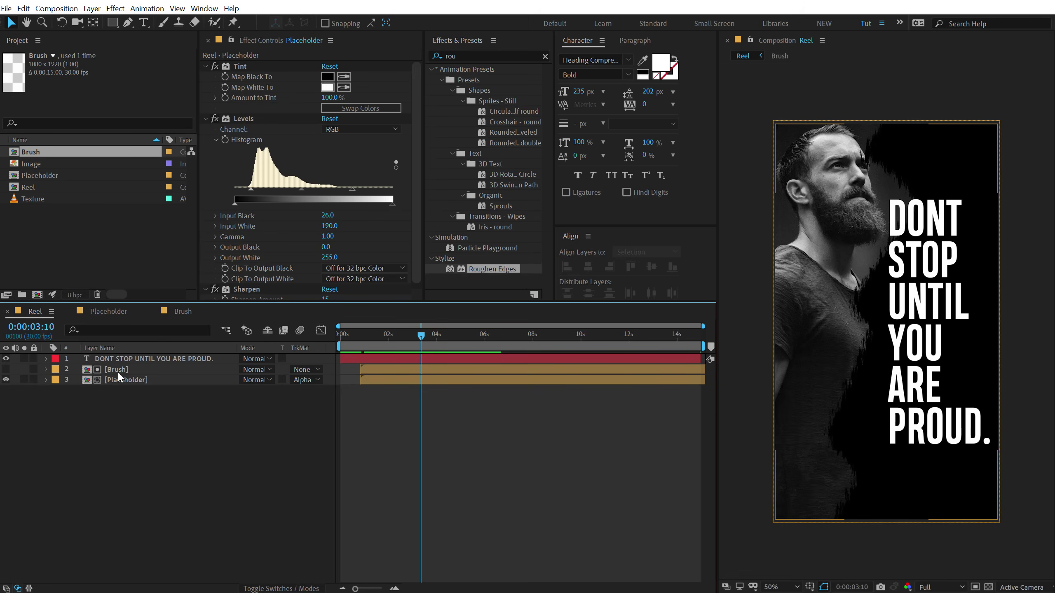
click(121, 380)
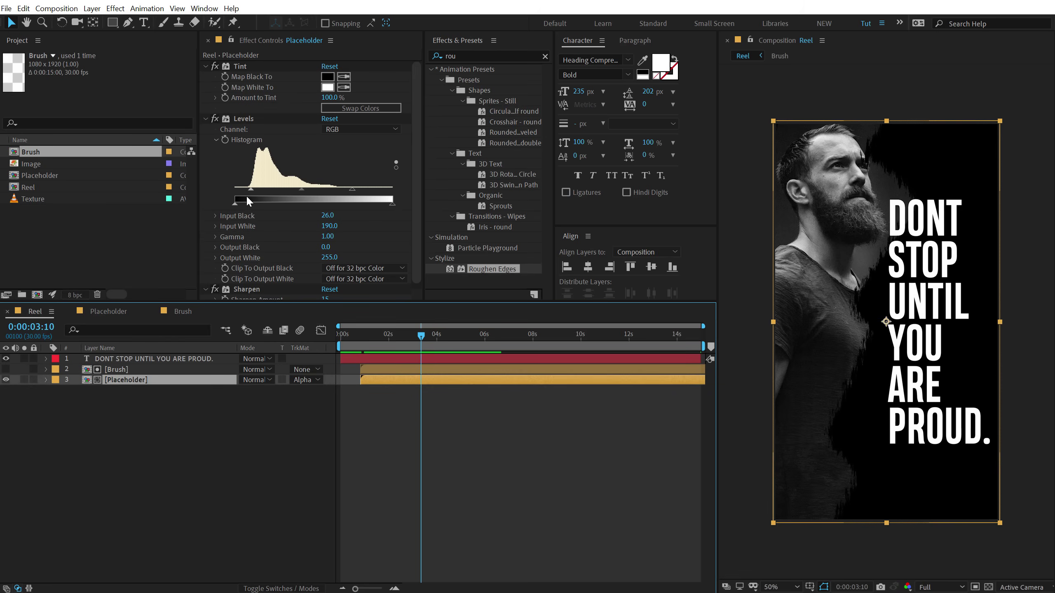
drag(251, 192, 250, 188)
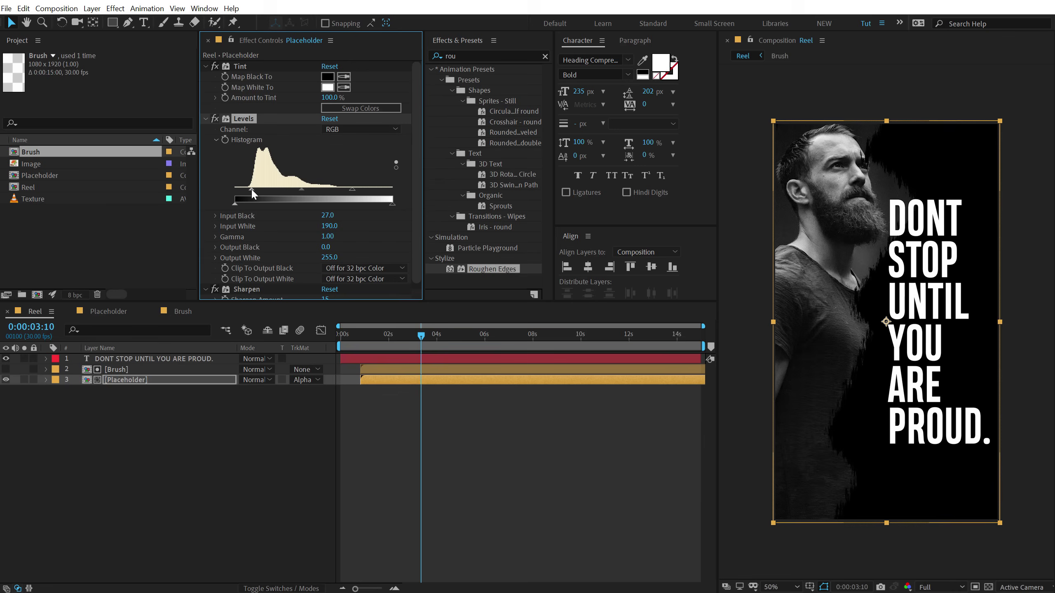
click(220, 412)
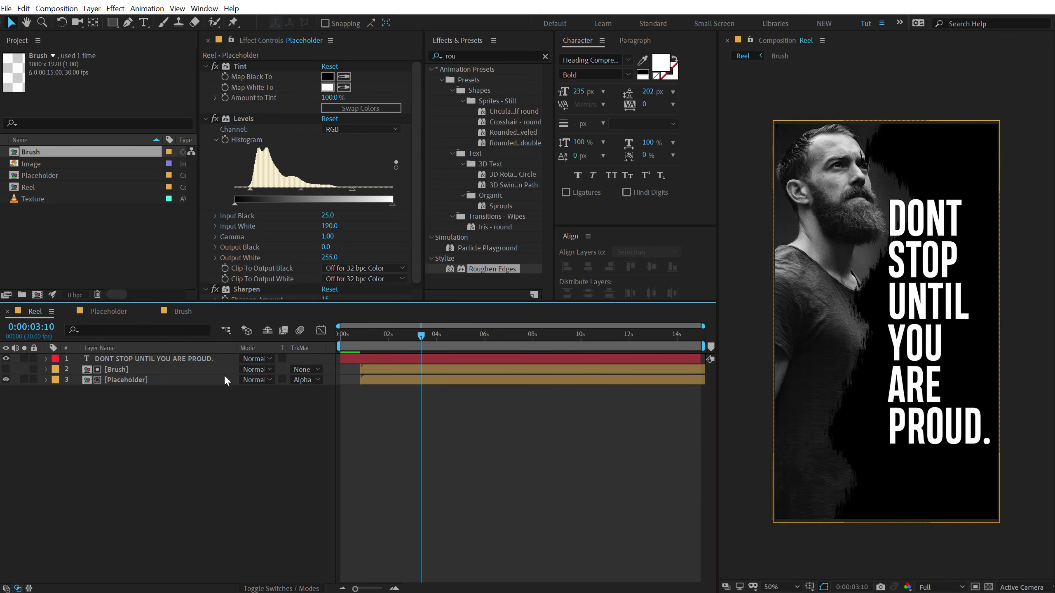
Duplicate the Brush layer, move the copy to the bottom, enable it and start it slightly earlier.
click(132, 370)
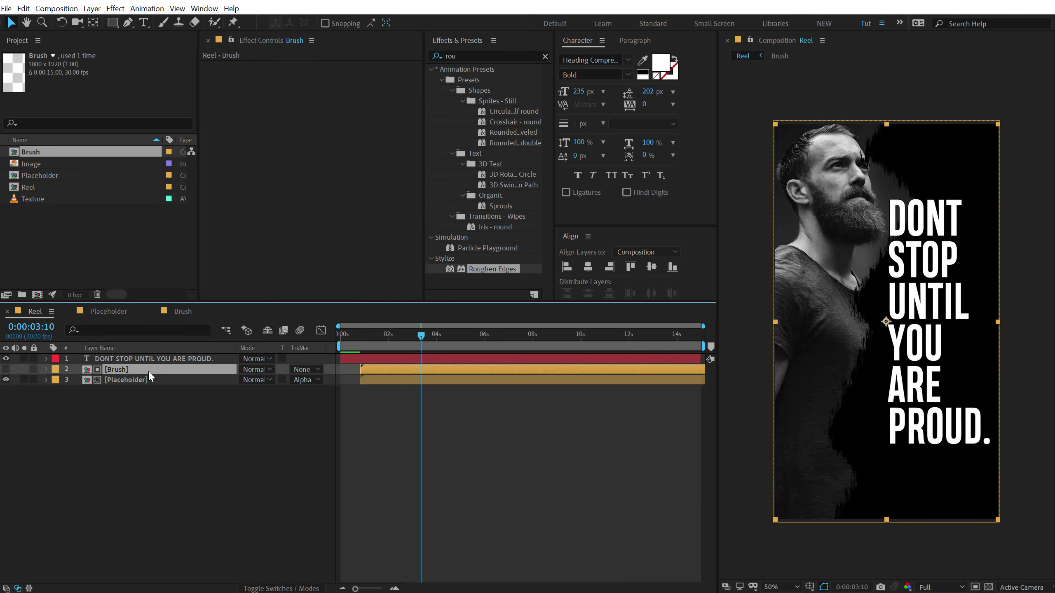
key(ctrl+d)
mouse_move(114, 370)
mouse_down()
mouse_move(122, 424)
mouse_move(93, 427)
mouse_up()
click(6, 390)
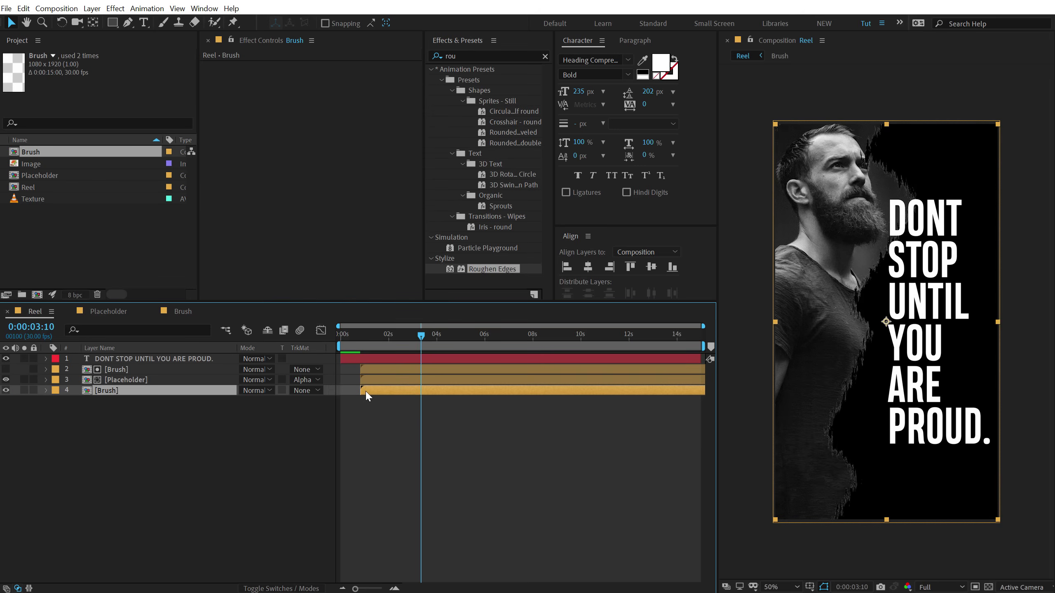
drag(362, 390, 357, 391)
mouse_move(354, 343)
mouse_down()
mouse_move(397, 341)
mouse_move(365, 346)
mouse_move(377, 347)
mouse_up()
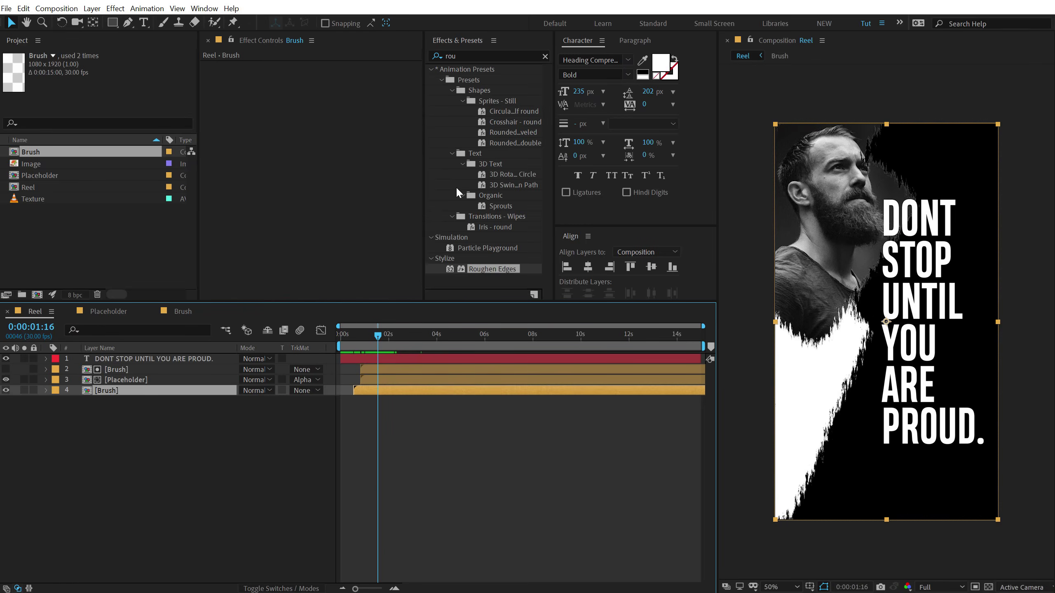
Apply a Fill effect coloured dark grey 3A3A3A to the Brush copy and preview the reel.
click(440, 57)
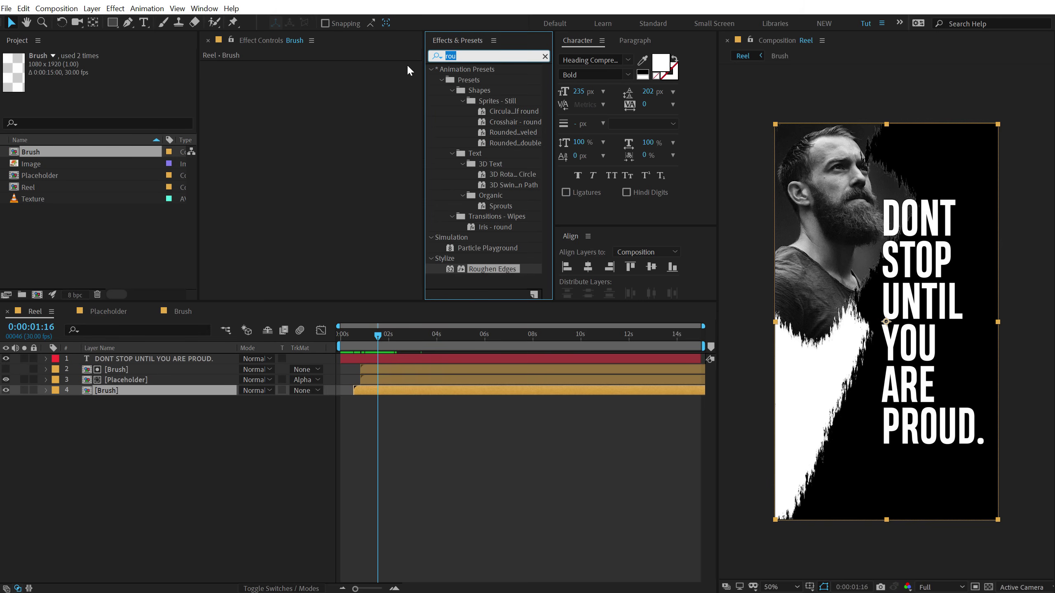
text(fill)
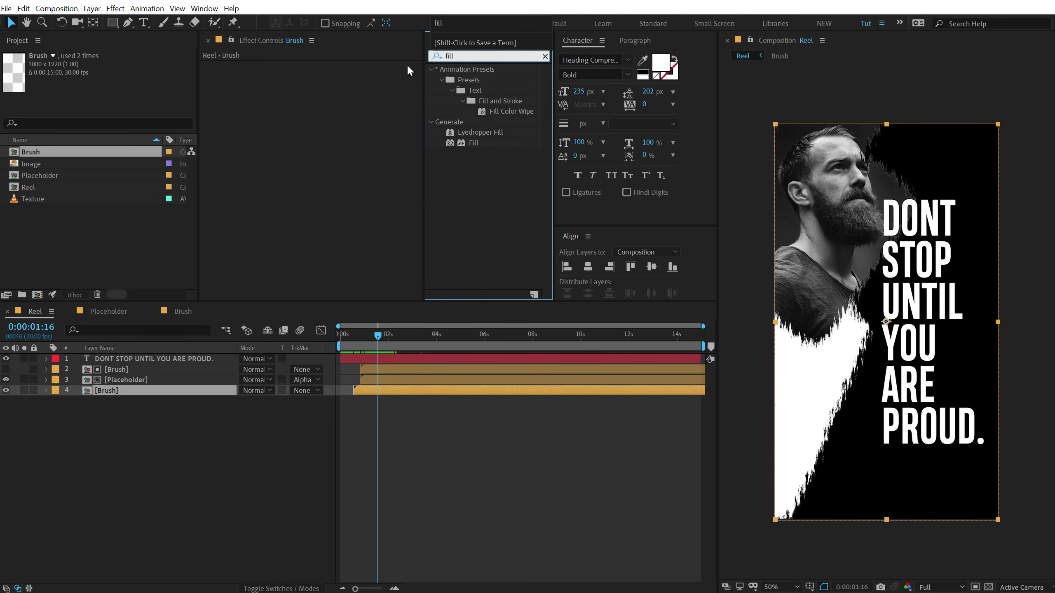
double_click(473, 141)
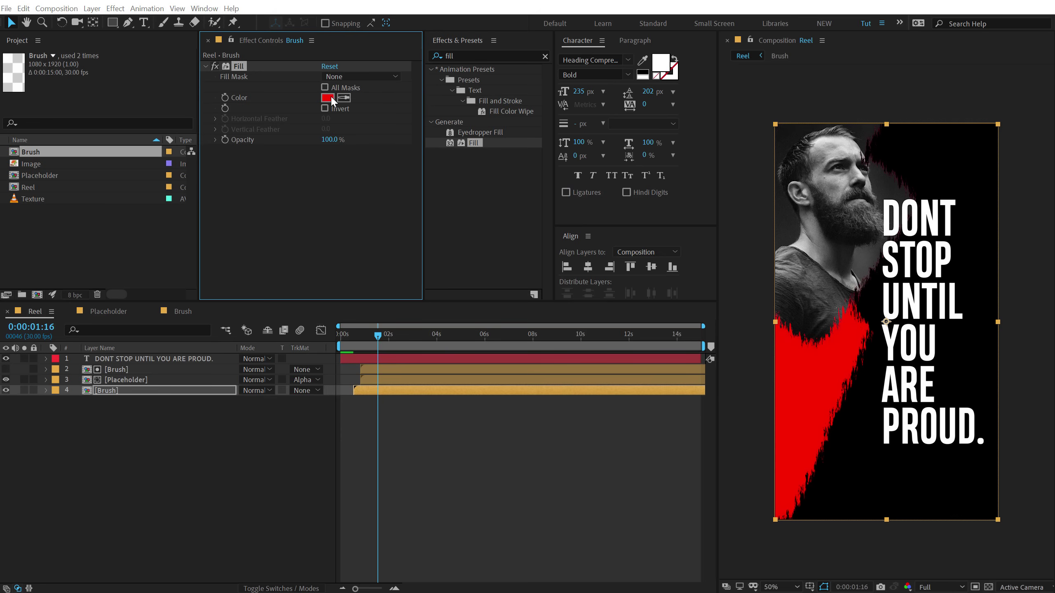
click(327, 97)
drag(168, 254, 99, 281)
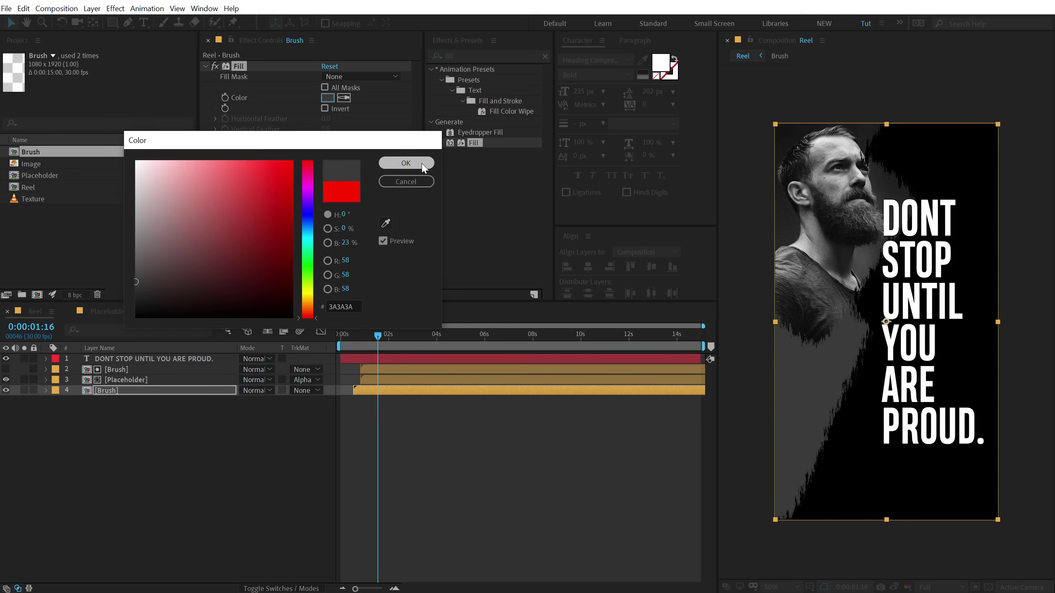
click(406, 163)
key(ctrl+shift+a)
key(Home)
key(space)
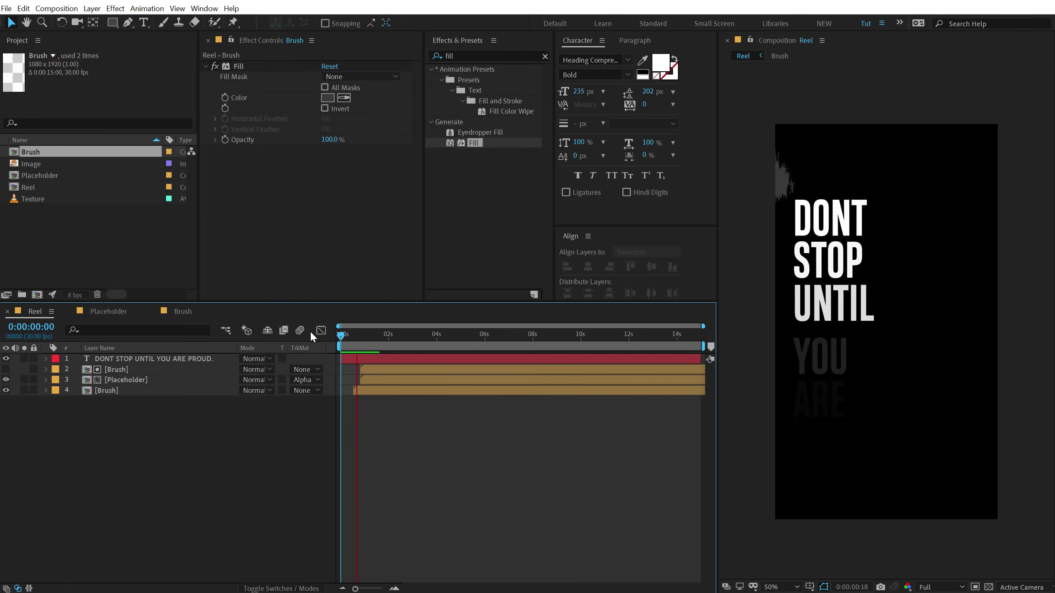
mouse_move(386, 332)
mouse_down()
mouse_move(368, 335)
mouse_move(394, 337)
mouse_move(386, 340)
mouse_up()
Shift the portrait, its Brush matte and the Brush copy about half a second later, then preview.
scroll(372, 402, up, 3)
click(416, 358)
click(401, 372)
shift+click(400, 389)
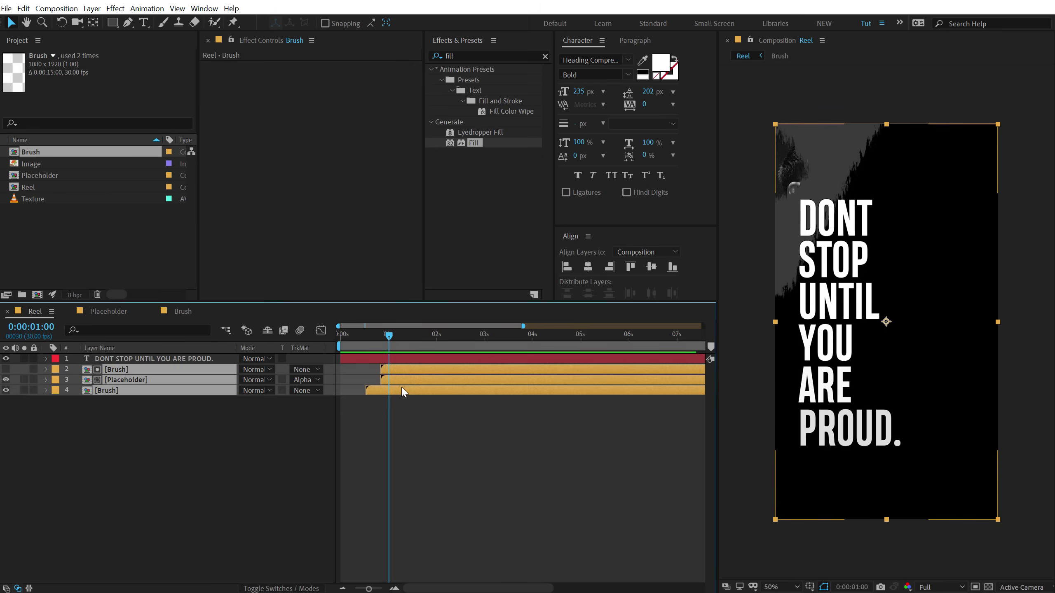
drag(404, 377, 424, 370)
click(424, 431)
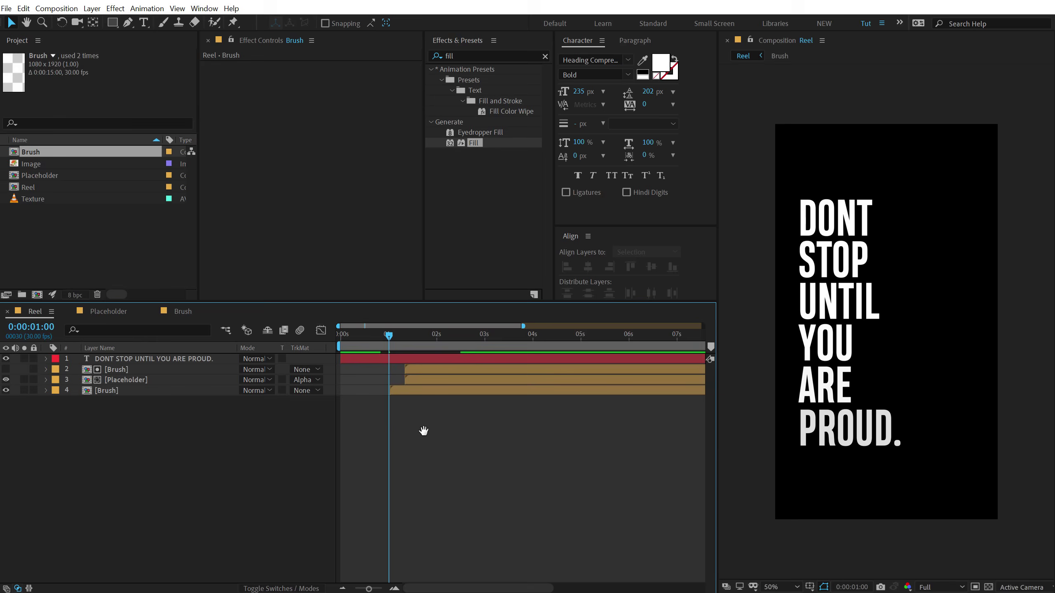
key(space)
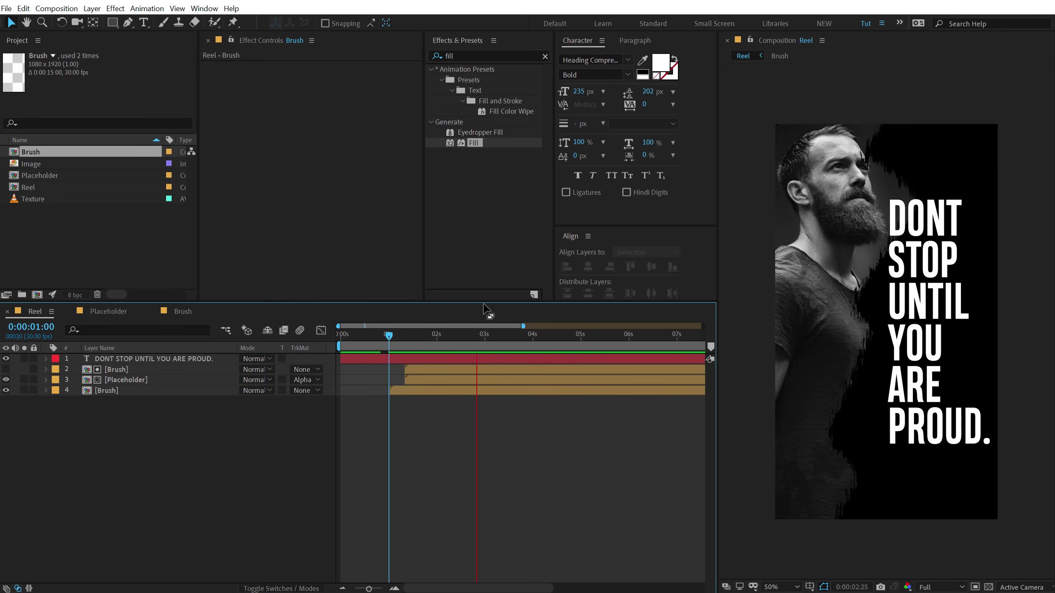
key(space)
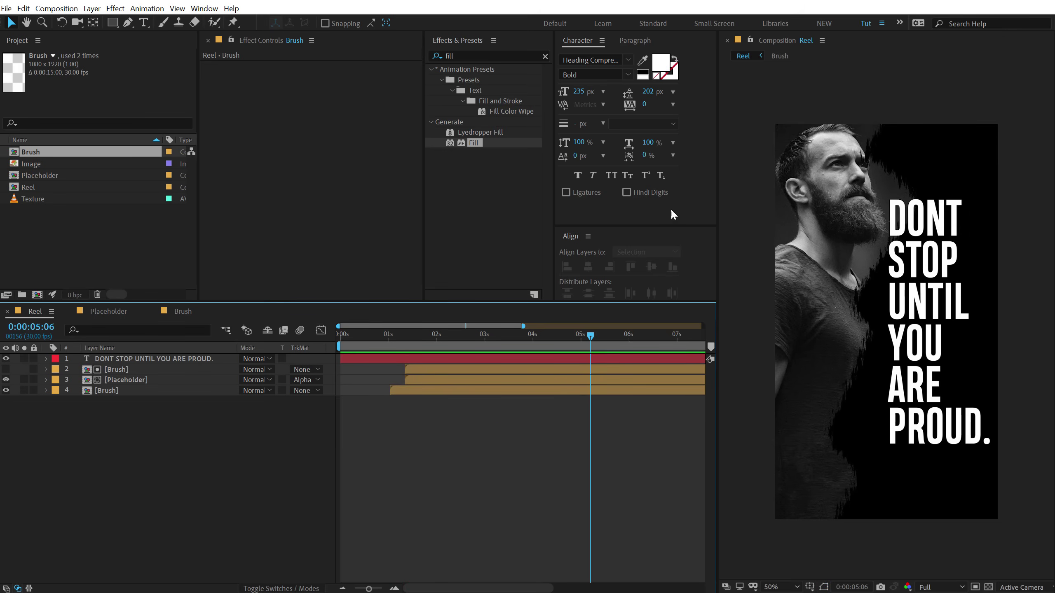
Create a MOTIVATION text layer in the frame and enlarge it to 269 px.
click(143, 22)
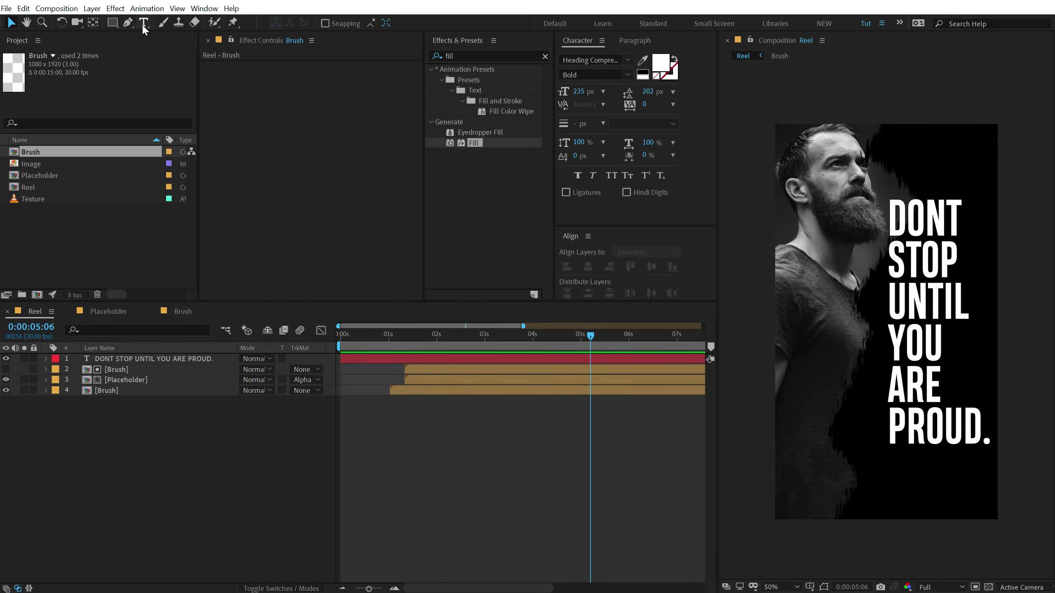
click(801, 274)
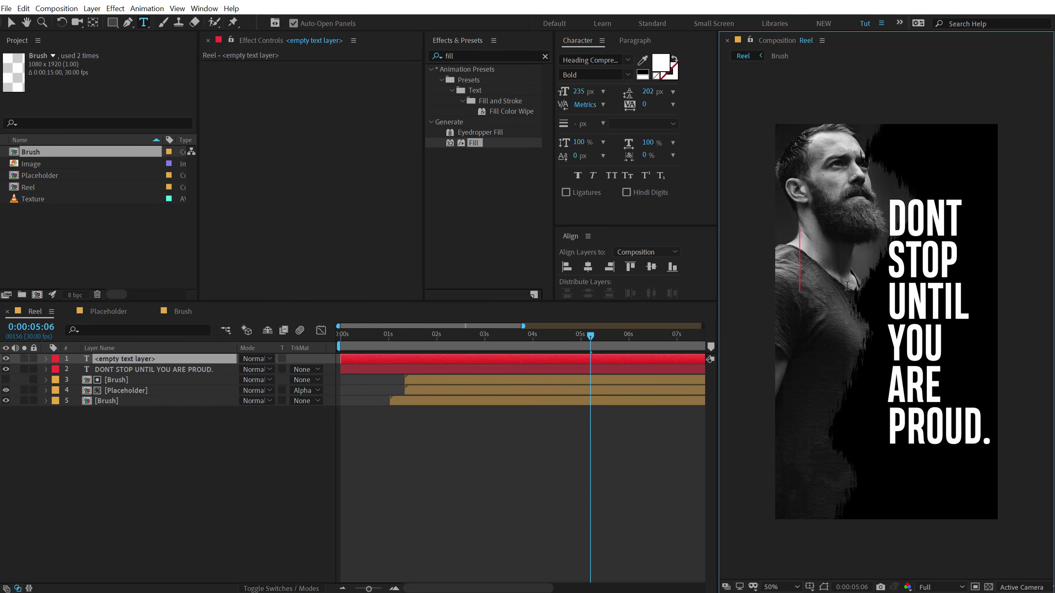
text(MOTIVATION)
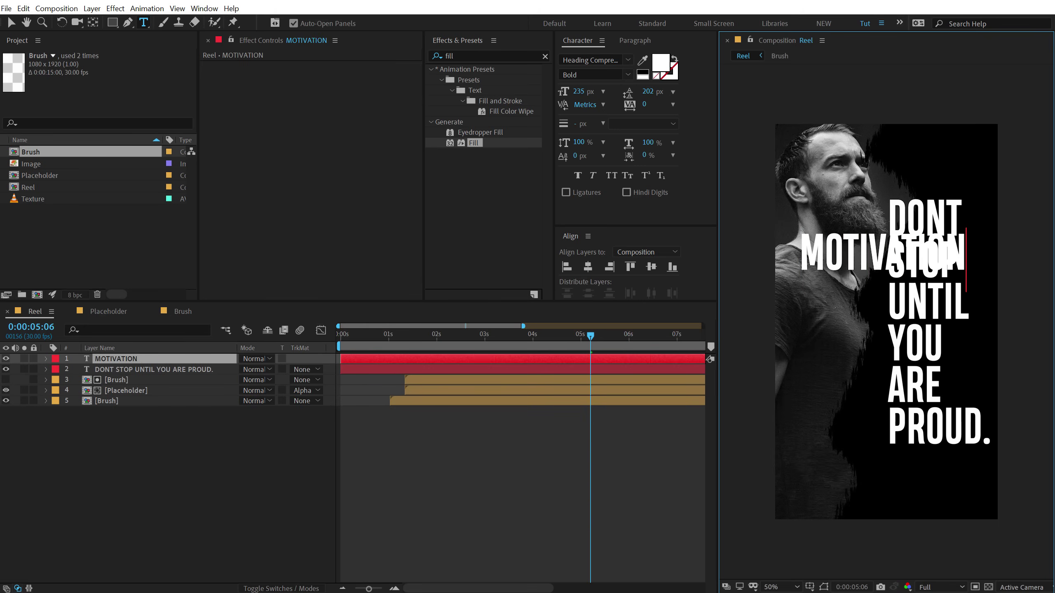
click(12, 24)
drag(579, 89, 602, 91)
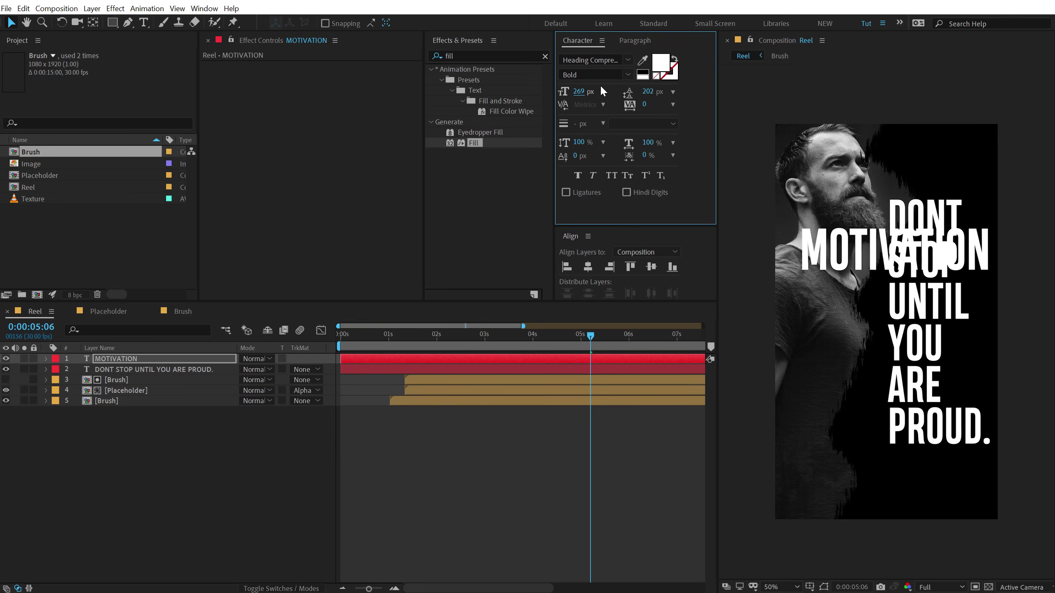
Rotate MOTIVATION 90°, enlarge it to 551 px, nudge it right, and move it to layer 5.
key(r)
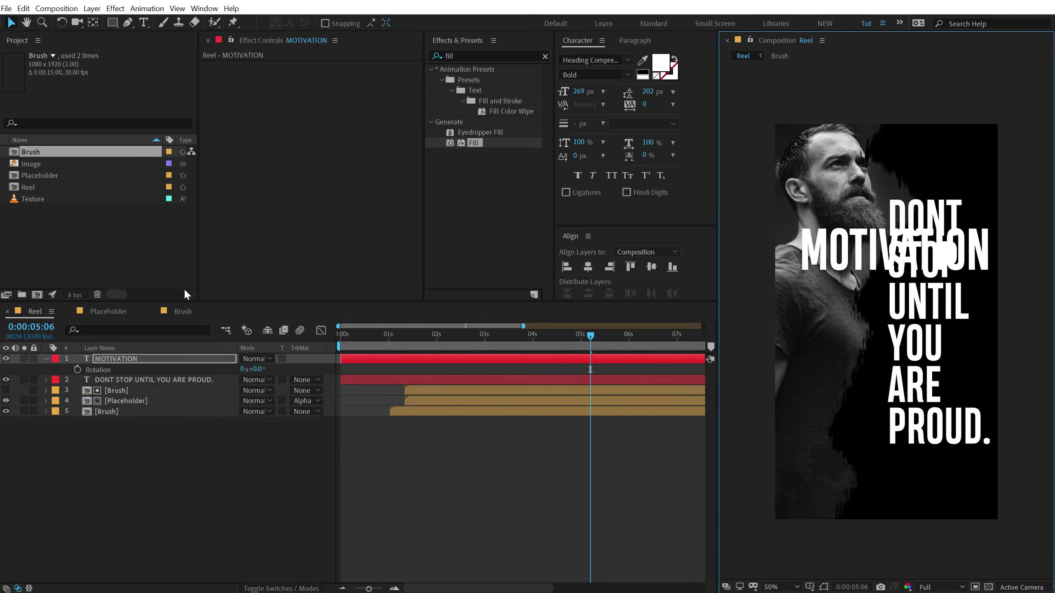
click(256, 370)
text(90)
key(Return)
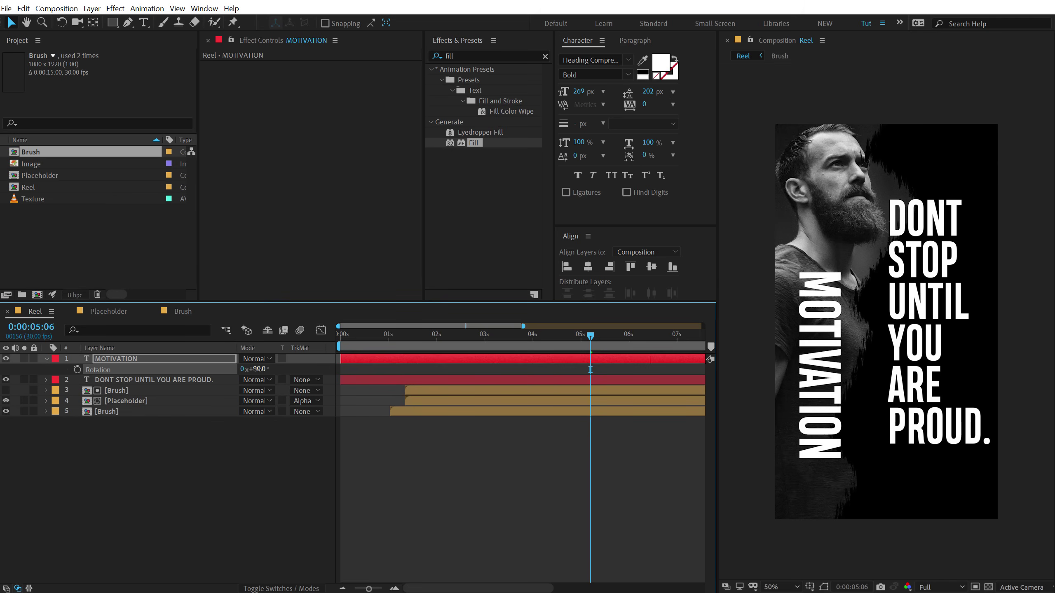
drag(579, 91, 938, 269)
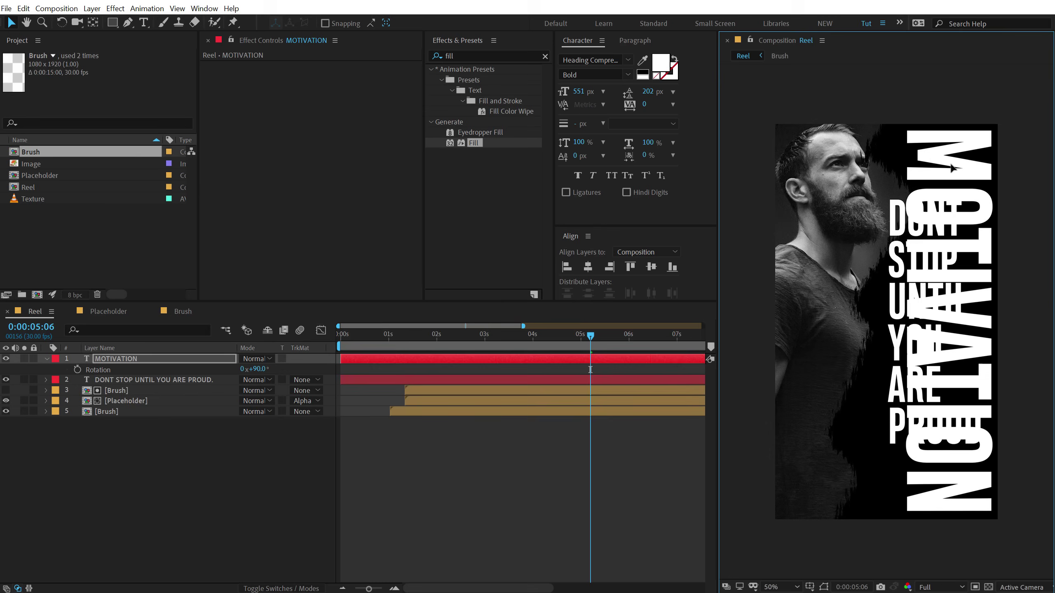
key(Right)
key(Right)
key(Right)
key(Right)
key(Right)
key(Right)
key(Right)
key(Right)
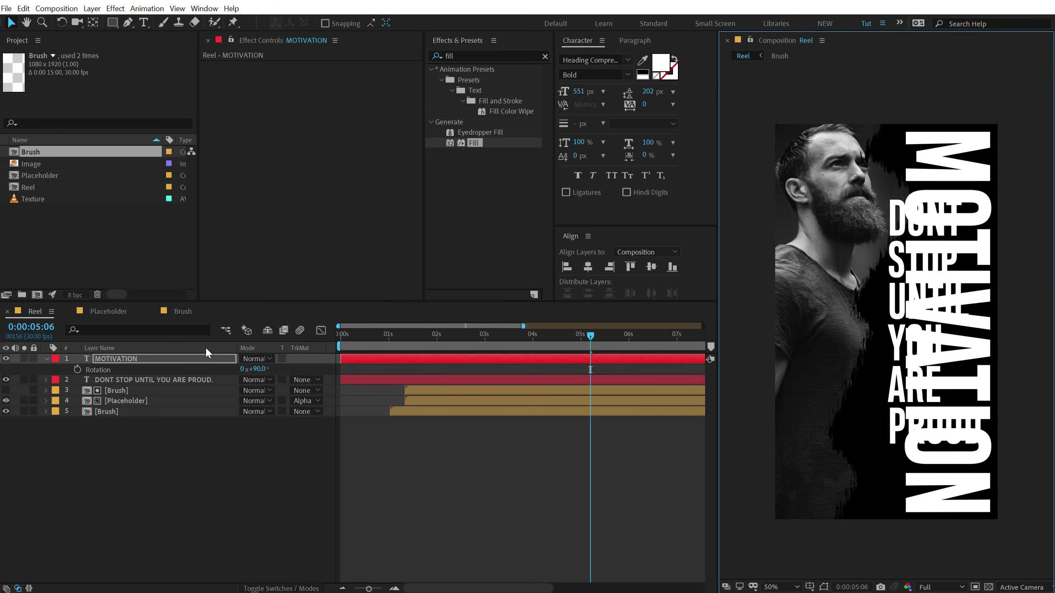
drag(116, 360, 124, 418)
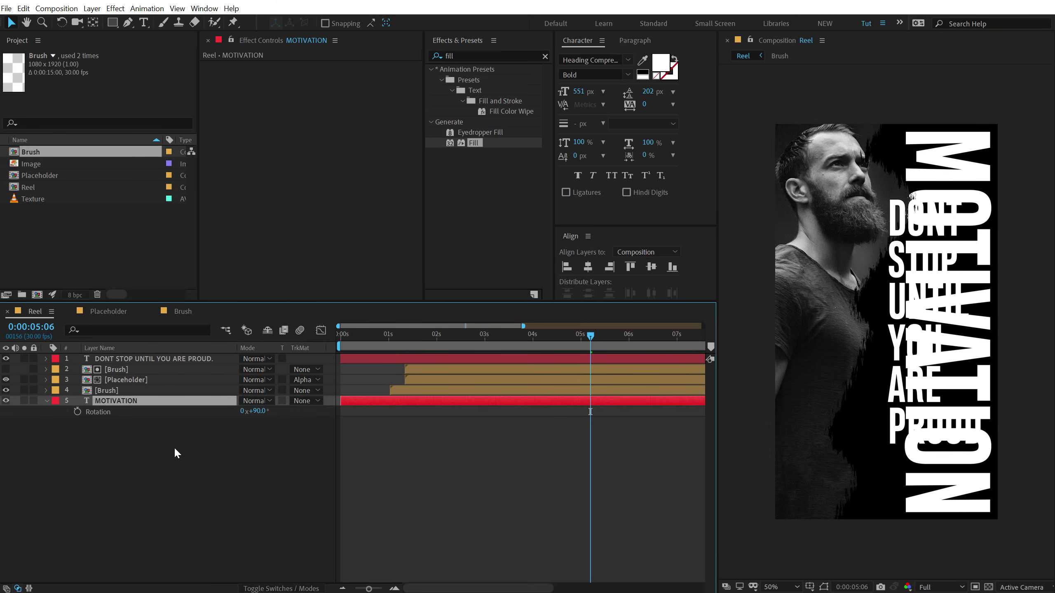
Fill the MOTIVATION text with dark grey #1F1F1F.
click(661, 63)
drag(185, 270, 112, 298)
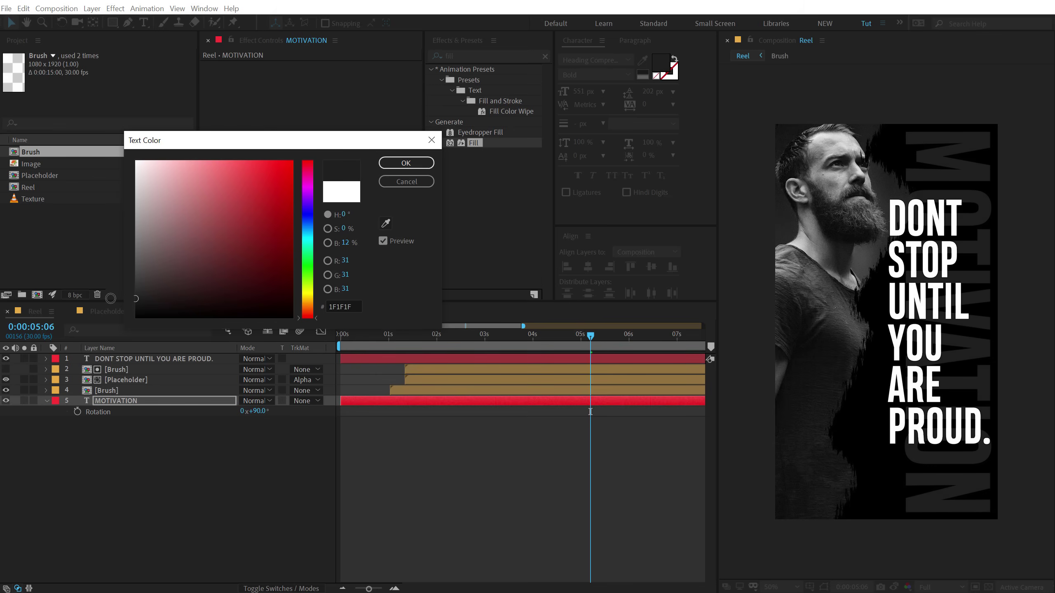
click(405, 163)
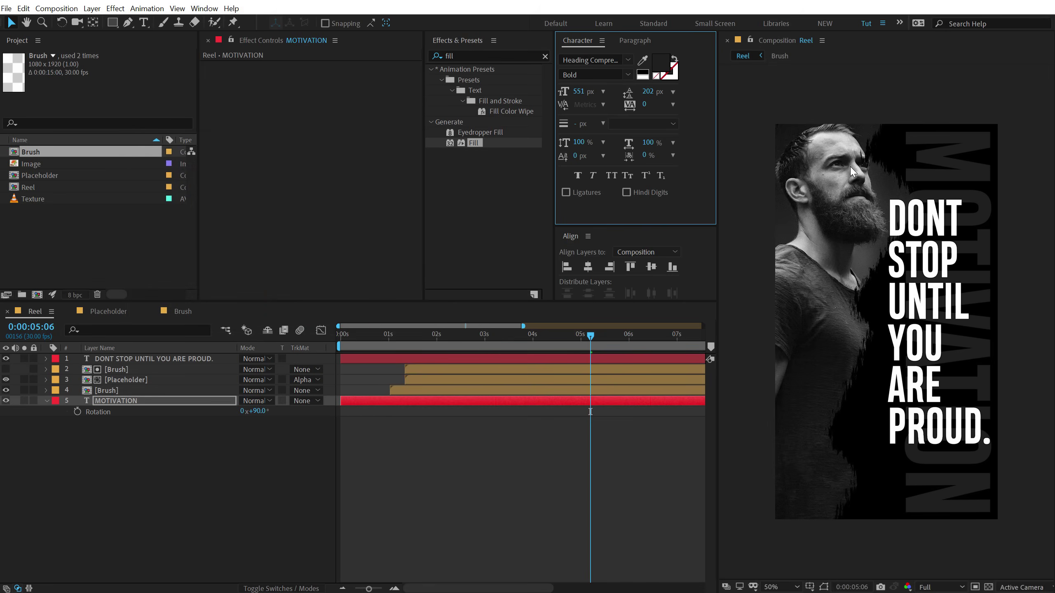
click(114, 25)
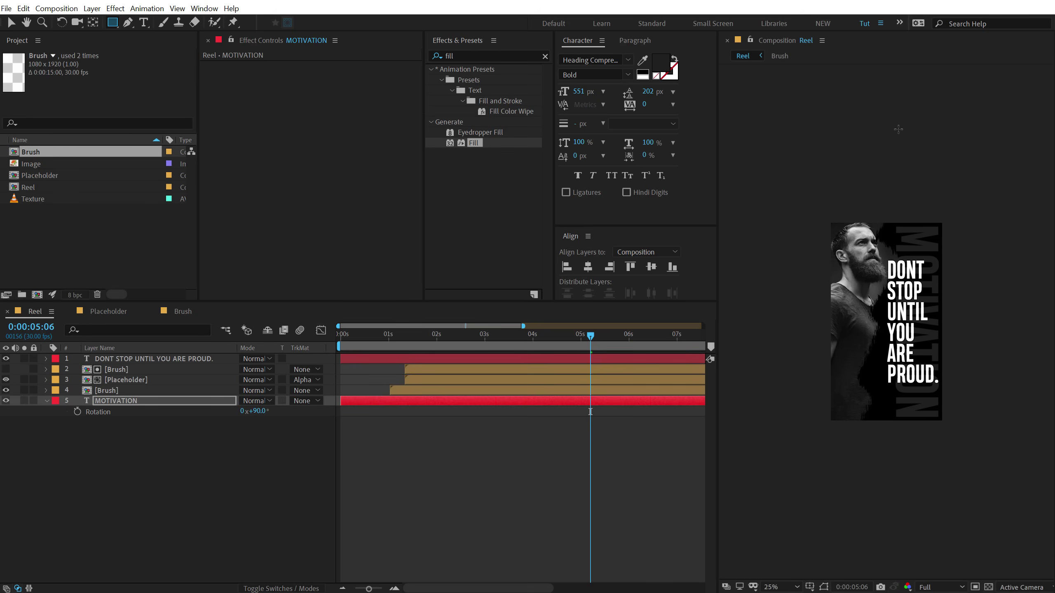
Draw a rectangular mask over MOTIVATION's right side, shift its left edge right, and feather it 305 px.
drag(898, 129, 998, 510)
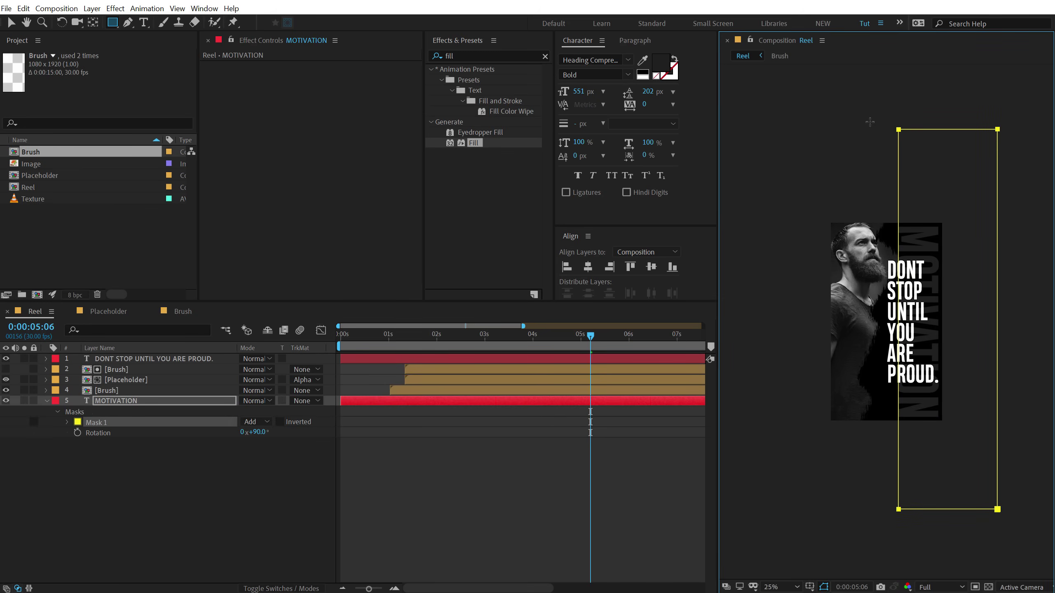
key(v)
drag(902, 511, 919, 512)
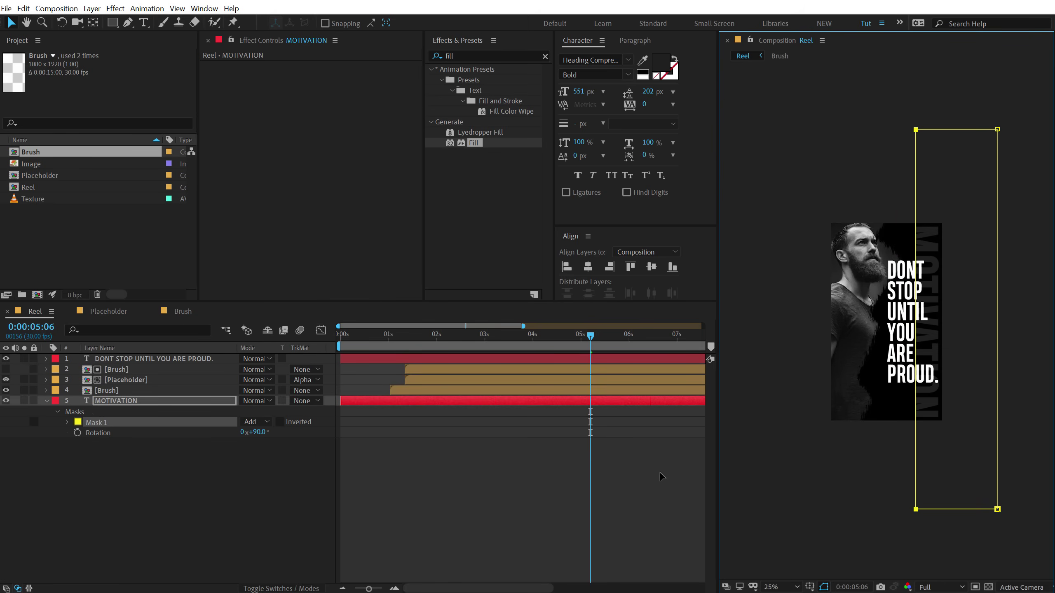
click(111, 399)
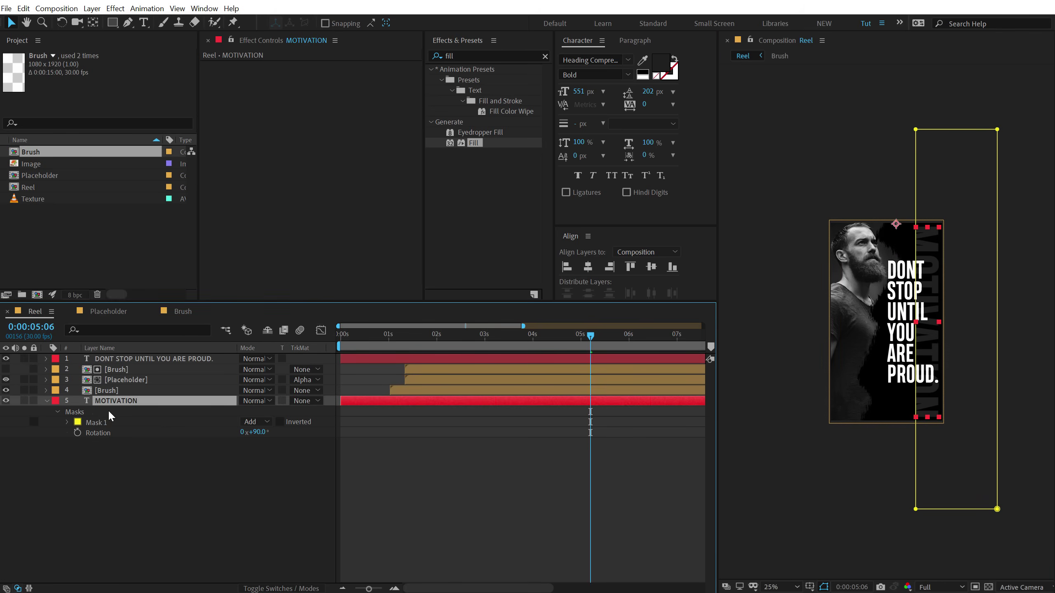
key(f)
click(291, 422)
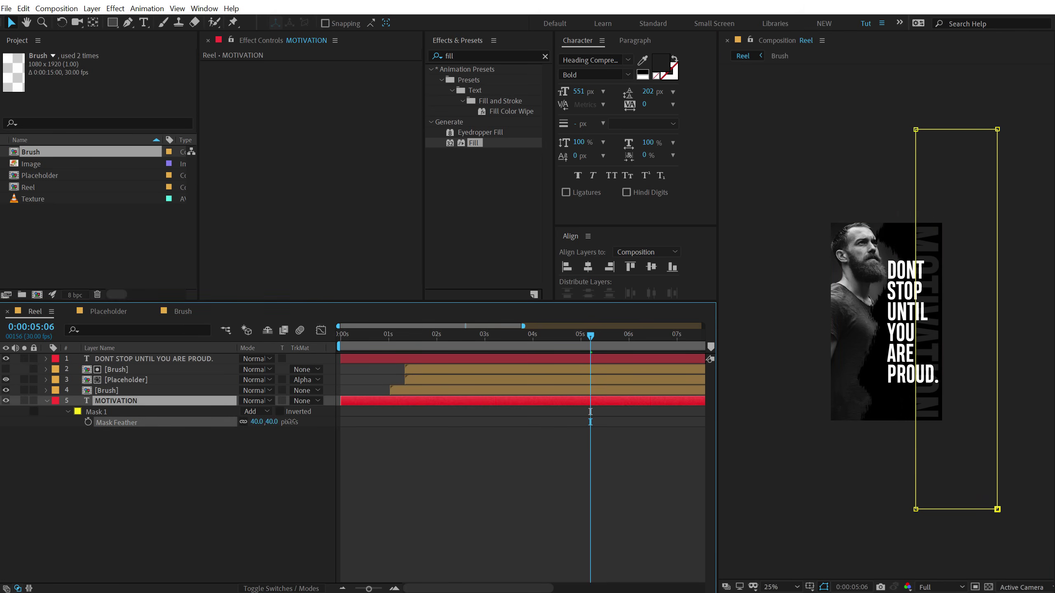
Nudge the mask's two left corners slightly left and set the time to 0:00:02:01.
key(period)
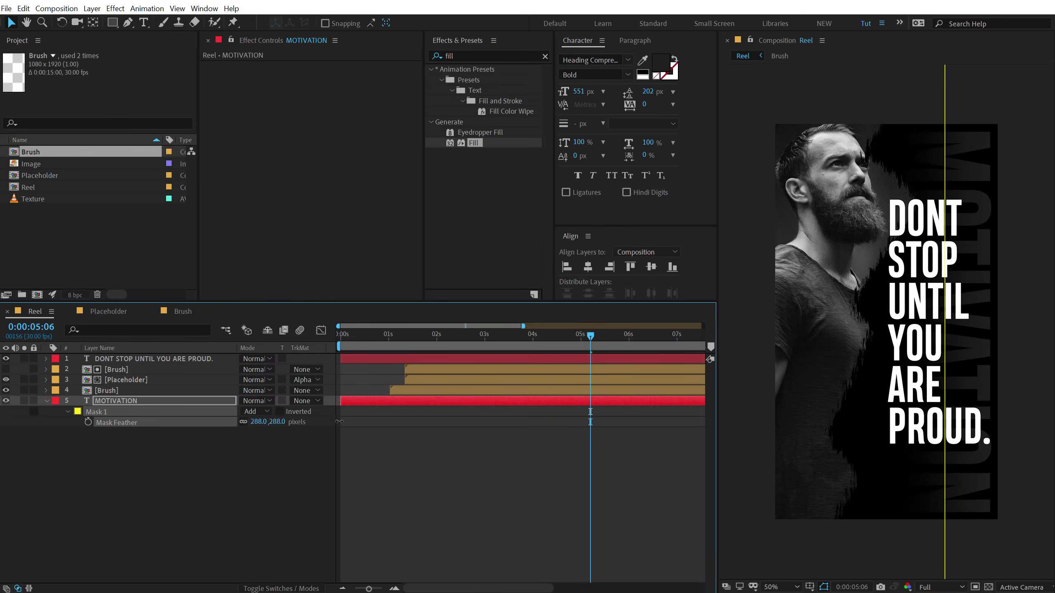
key(comma)
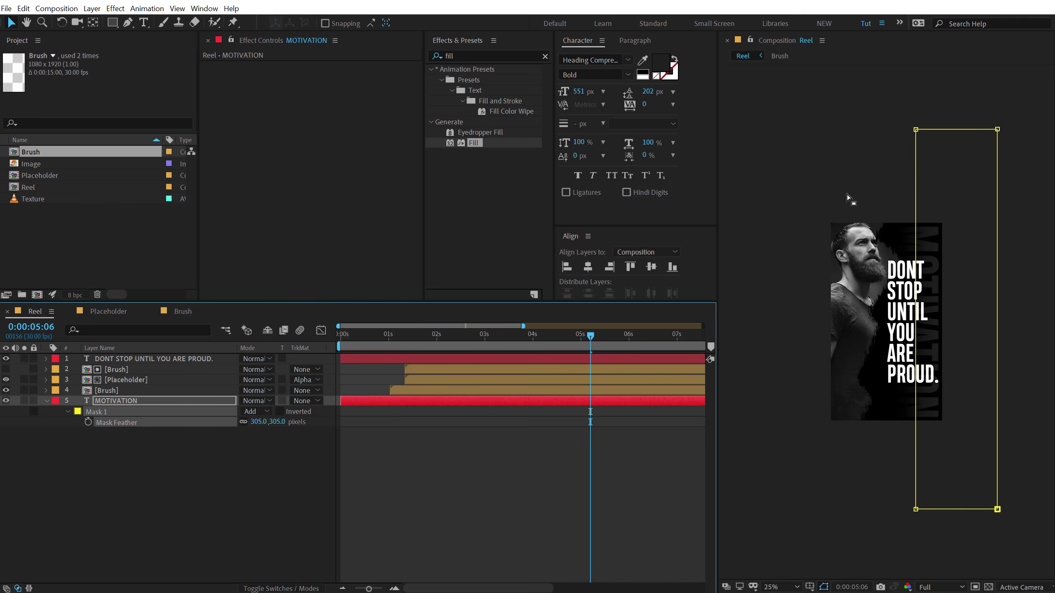
drag(865, 95, 949, 551)
mouse_move(916, 511)
mouse_down()
mouse_move(903, 512)
mouse_move(913, 514)
mouse_up()
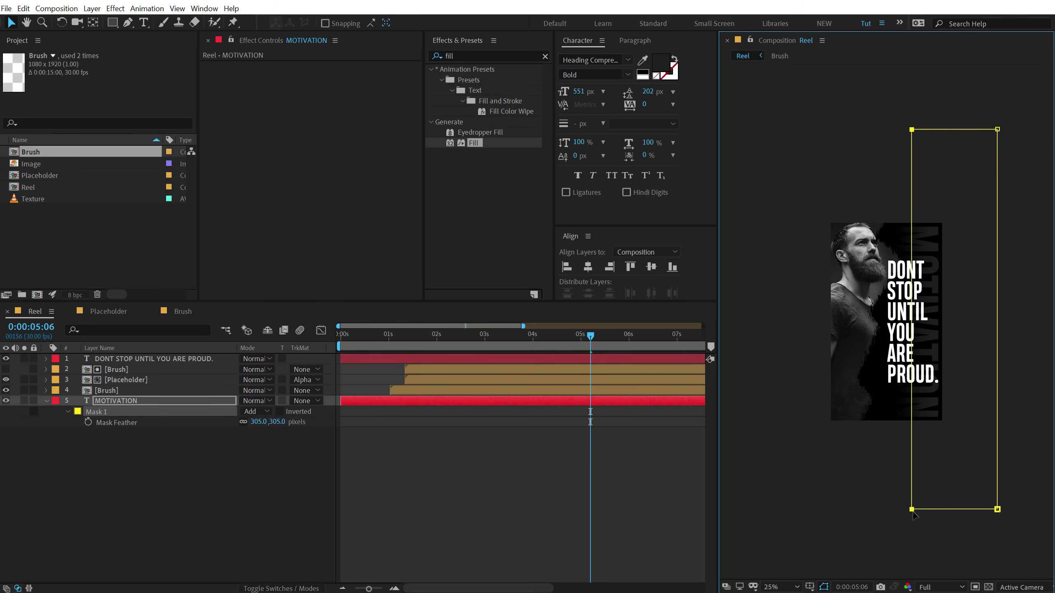
click(262, 554)
key(period)
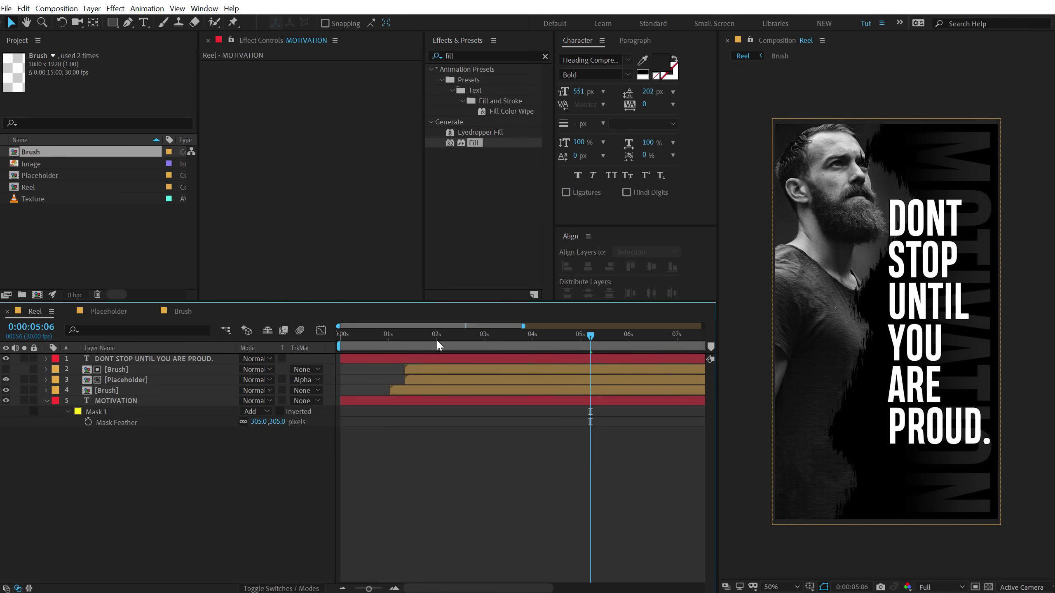
click(432, 336)
click(438, 339)
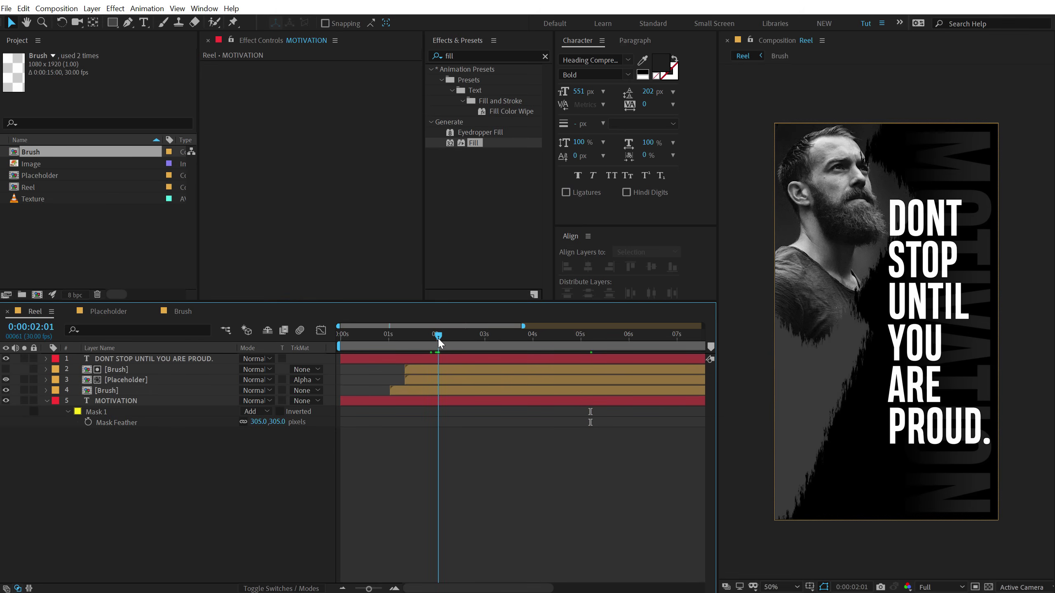
Keyframe MOTIVATION's Position at x 634 at 2:00 and x 1116 at 1:00, with Easy Ease.
drag(438, 340, 437, 340)
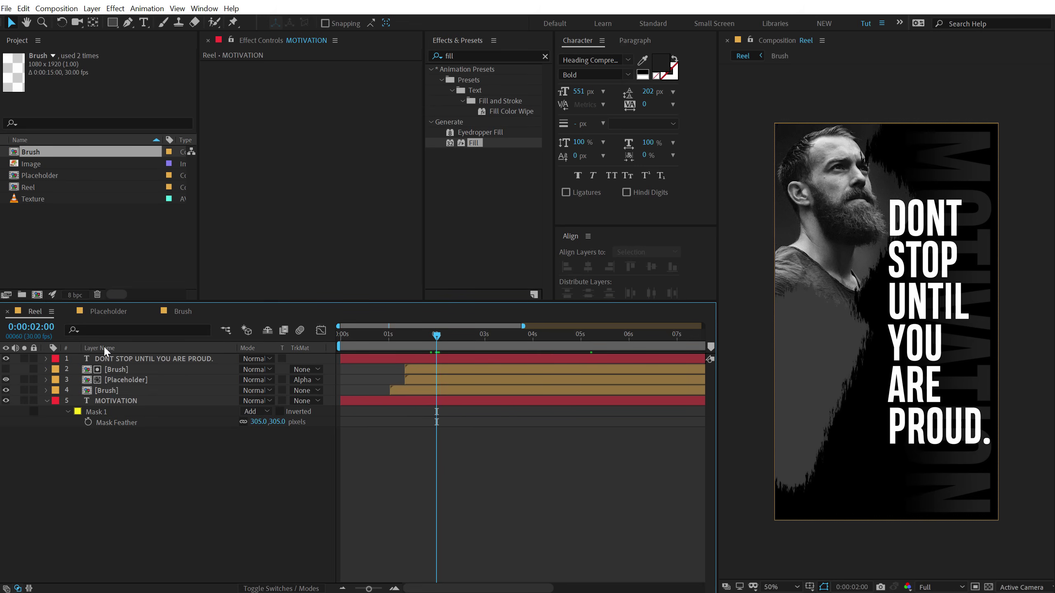
click(104, 402)
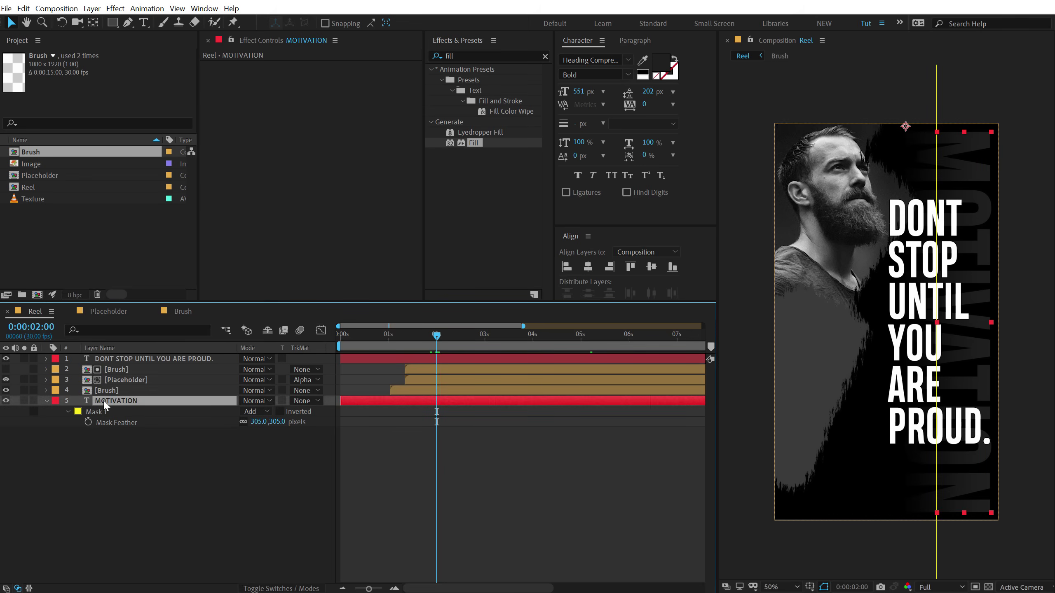
key(alt+shift+p)
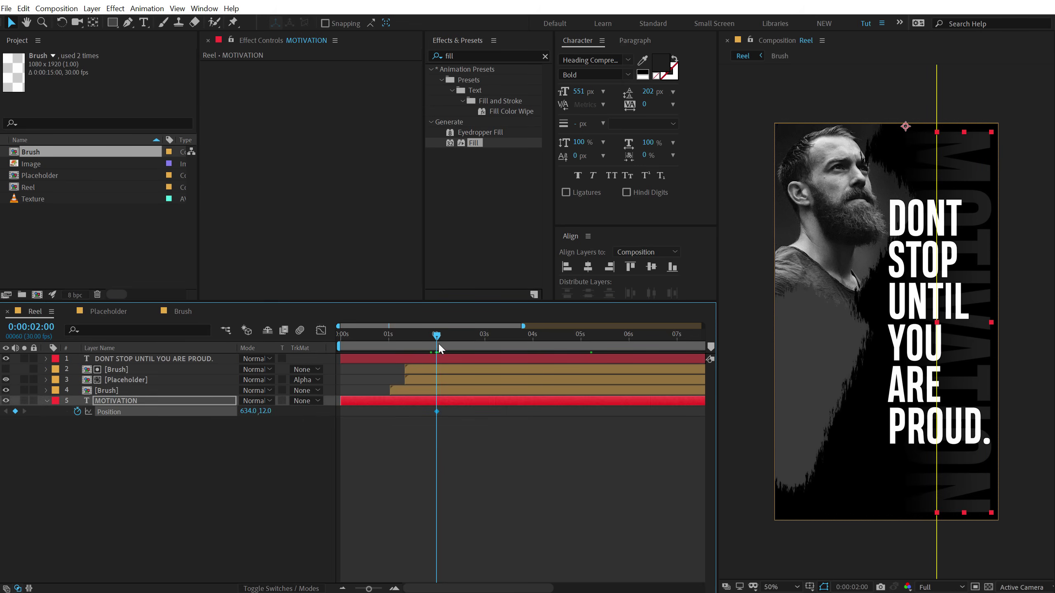
drag(430, 340, 389, 348)
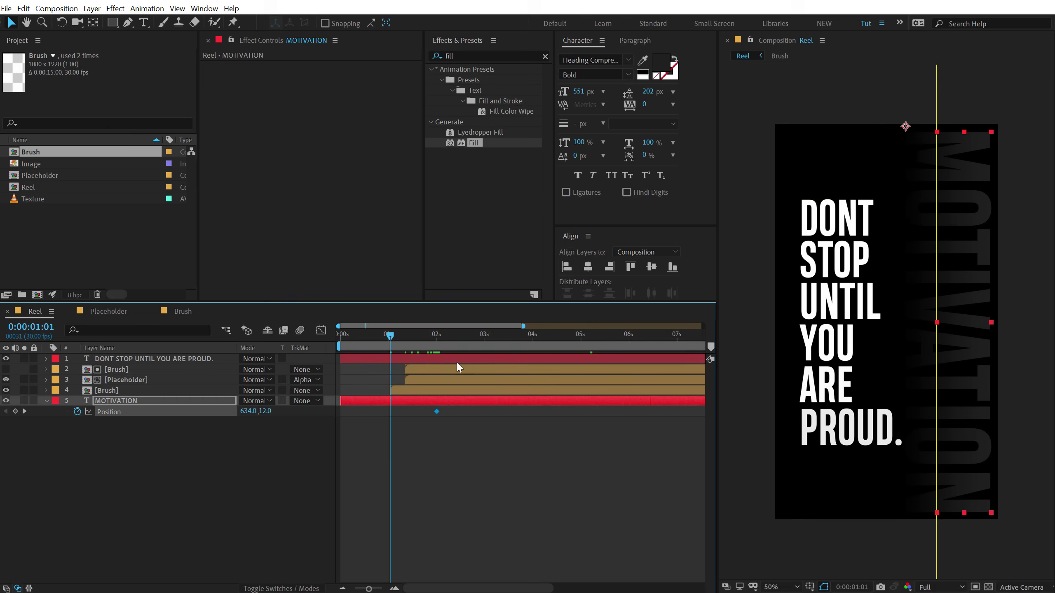
key(Page_Up)
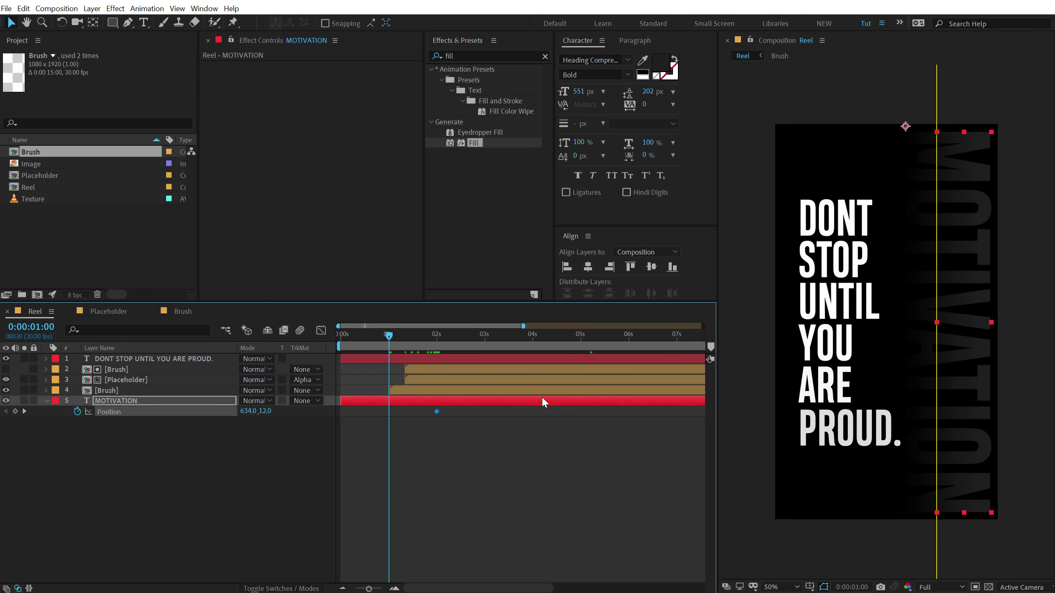
click(148, 402)
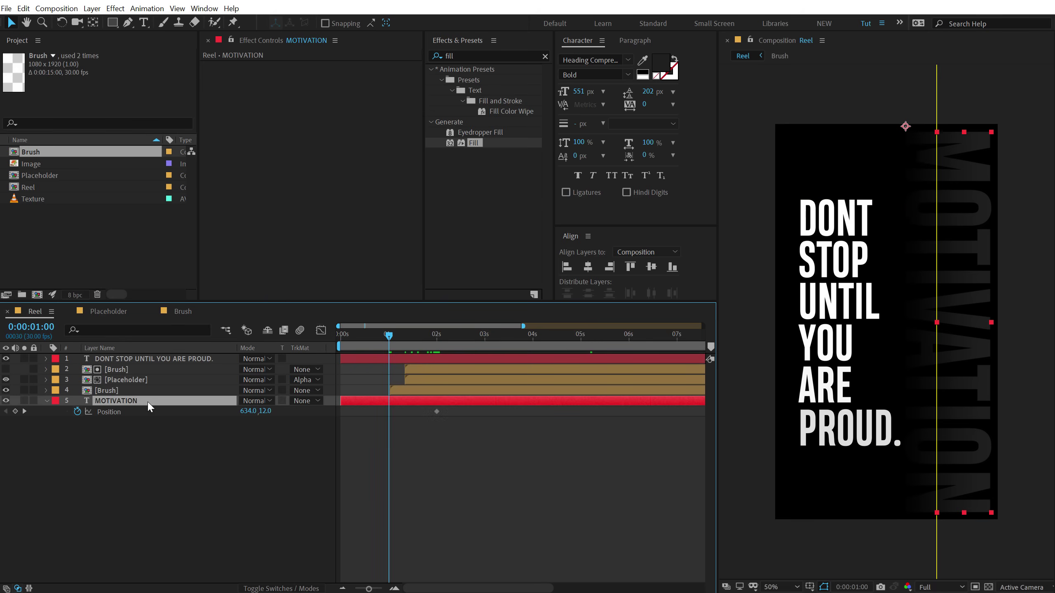
drag(249, 411, 535, 405)
drag(361, 432, 457, 408)
key(F9)
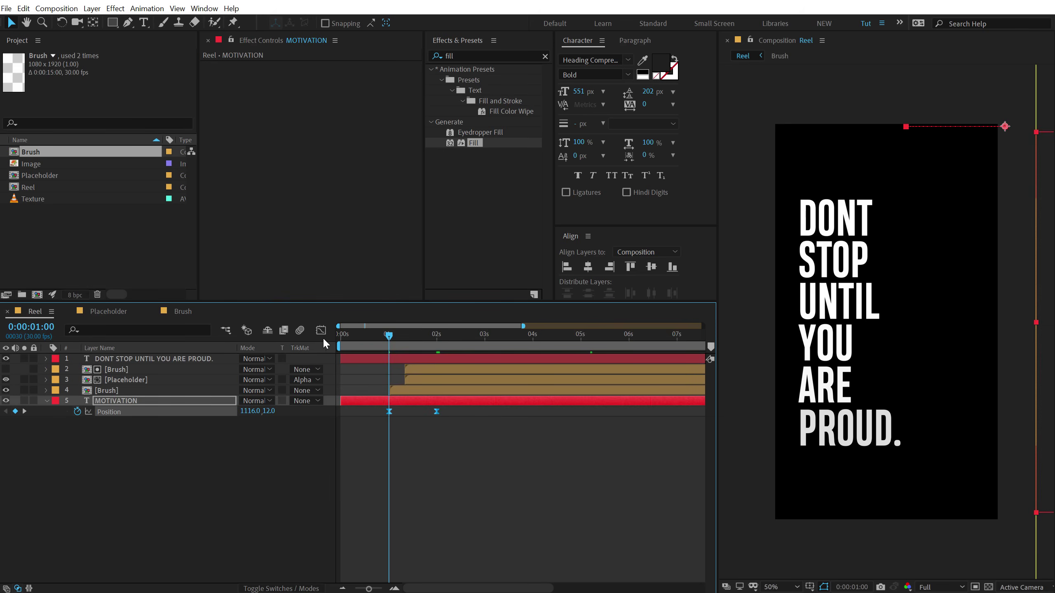
Lengthen the slow-down into the end Position keyframe in the speed graph and preview it.
click(321, 331)
scroll(372, 442, up, 4)
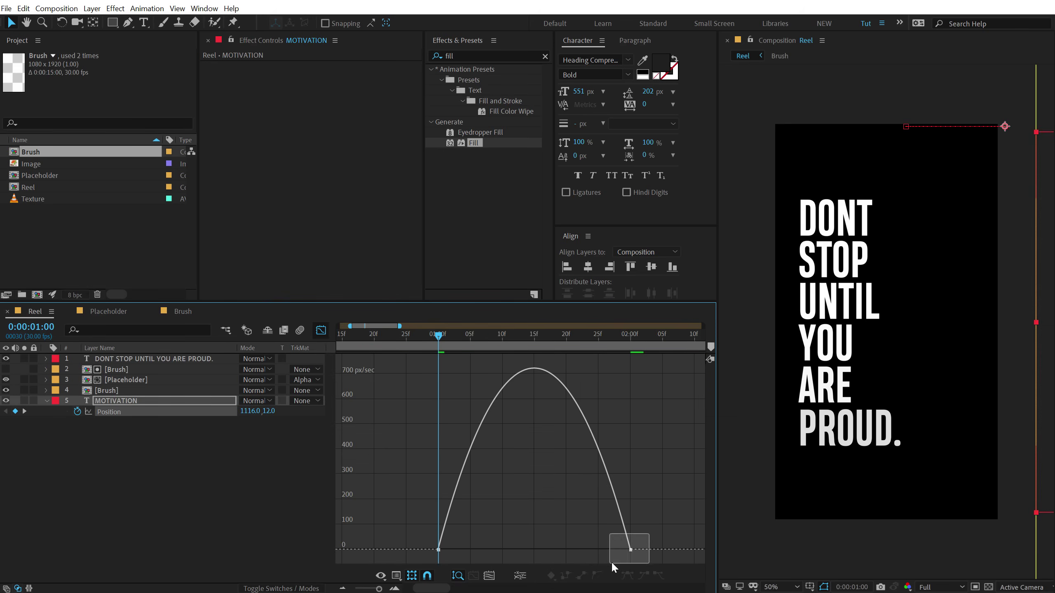
drag(612, 561, 455, 550)
click(439, 549)
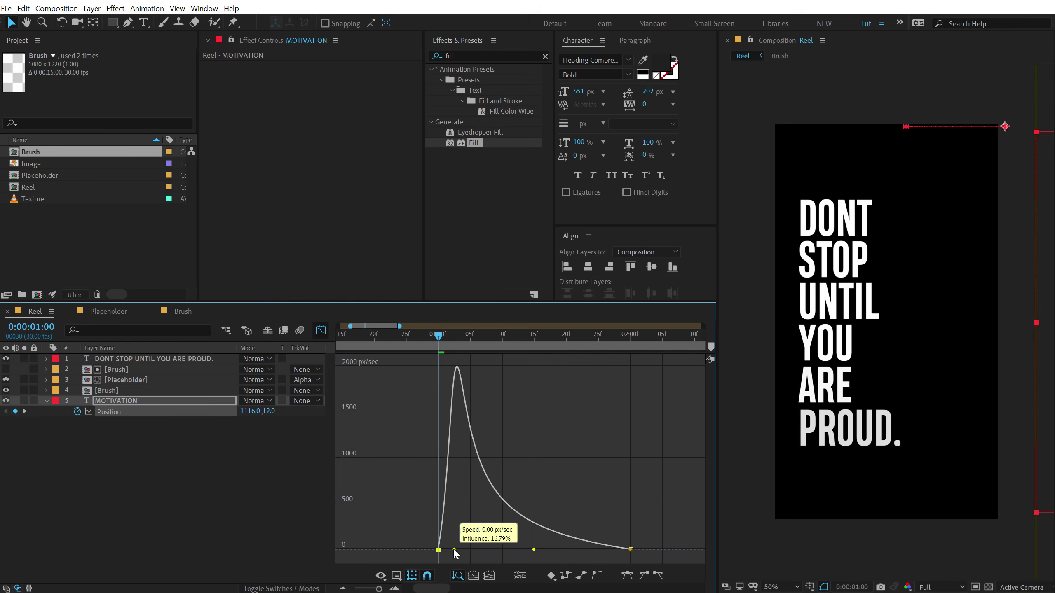
key(space)
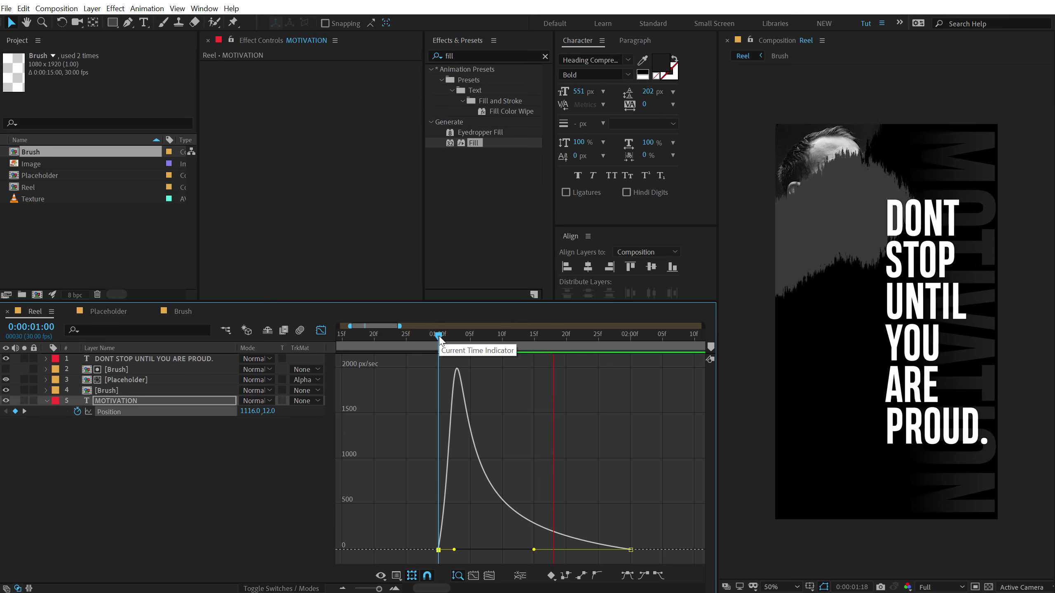
key(space)
Preview the MOTIVATION slide-in with layer outlines hidden and the timeline showing all seven seconds.
click(320, 330)
click(433, 474)
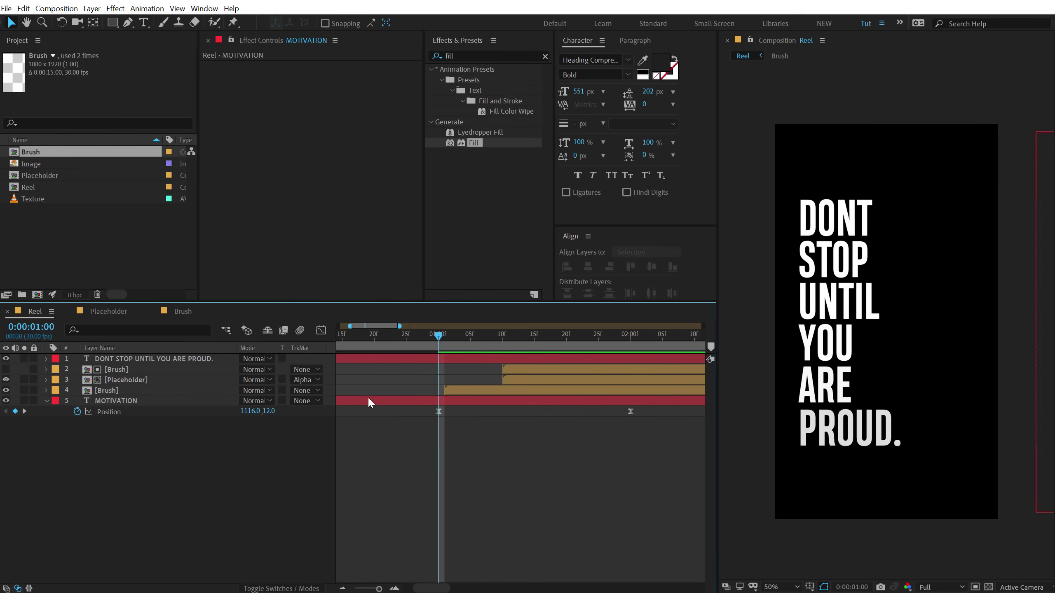
scroll(373, 398, down, 4)
click(401, 400)
key(space)
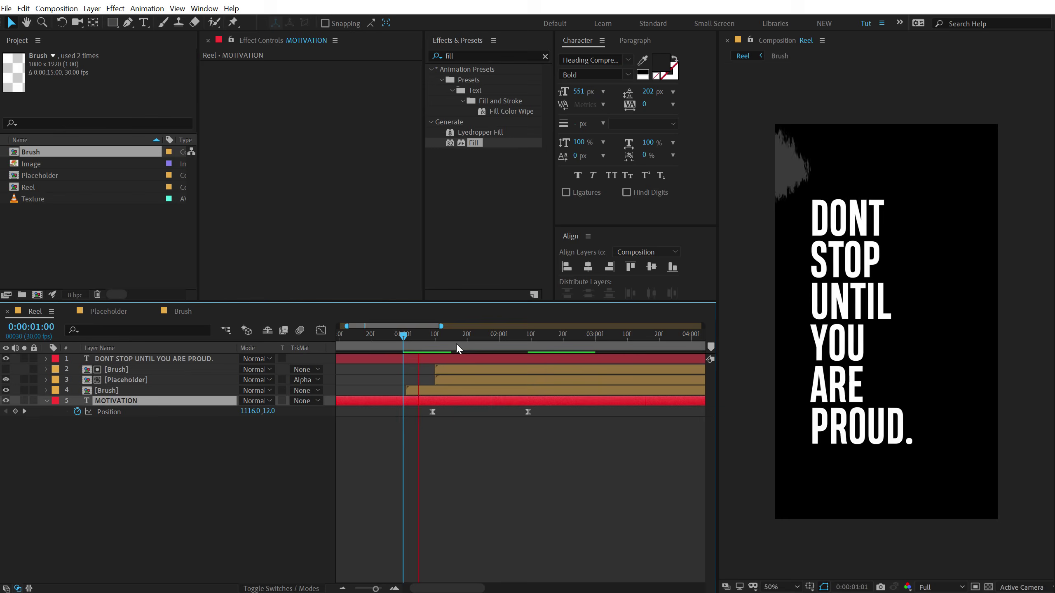
key(space)
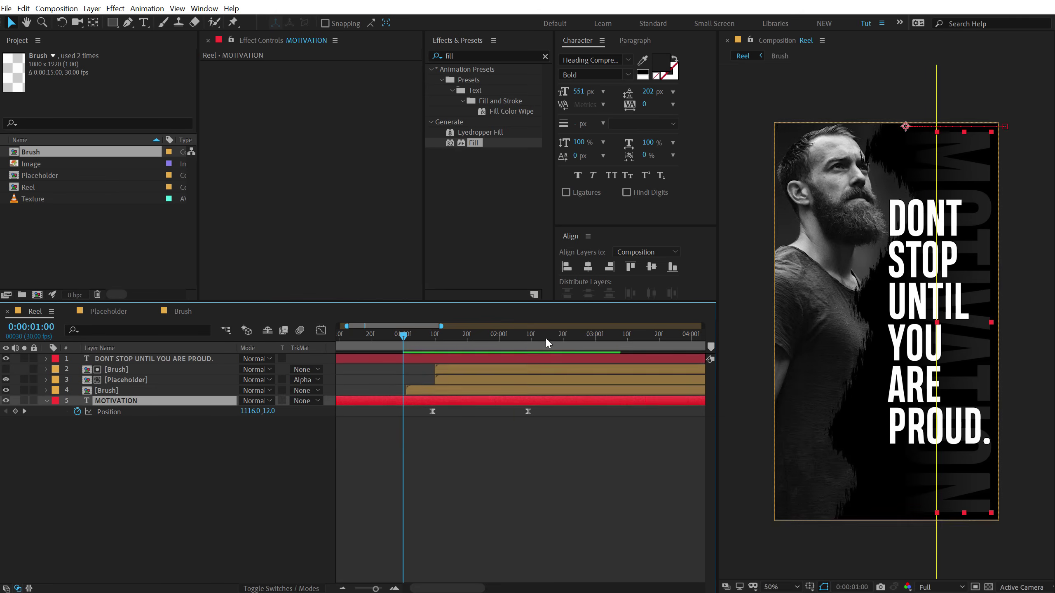
click(598, 338)
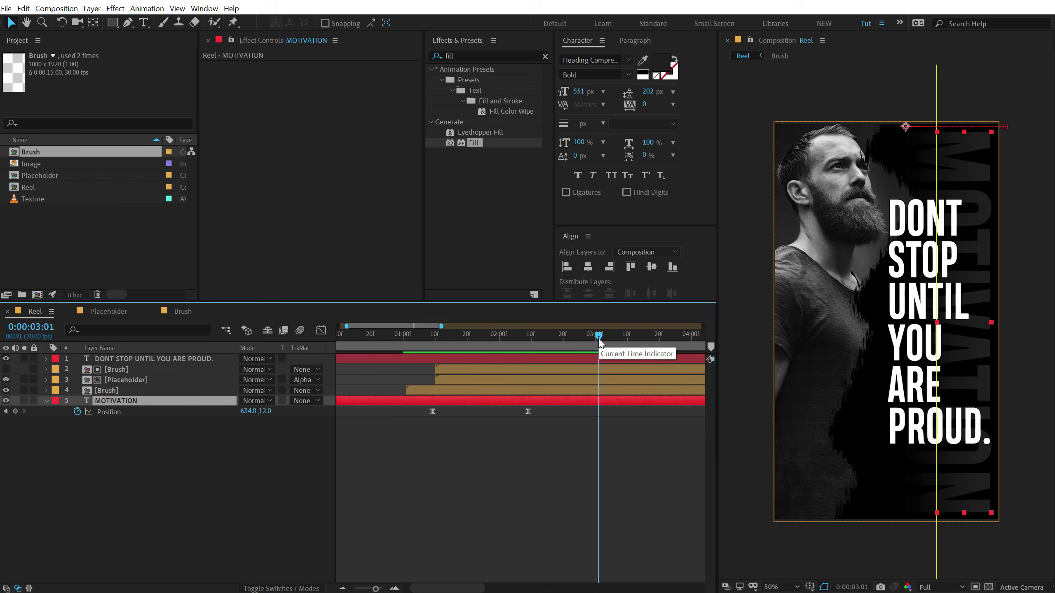
key(ctrl+shift+h)
drag(849, 269, 858, 264)
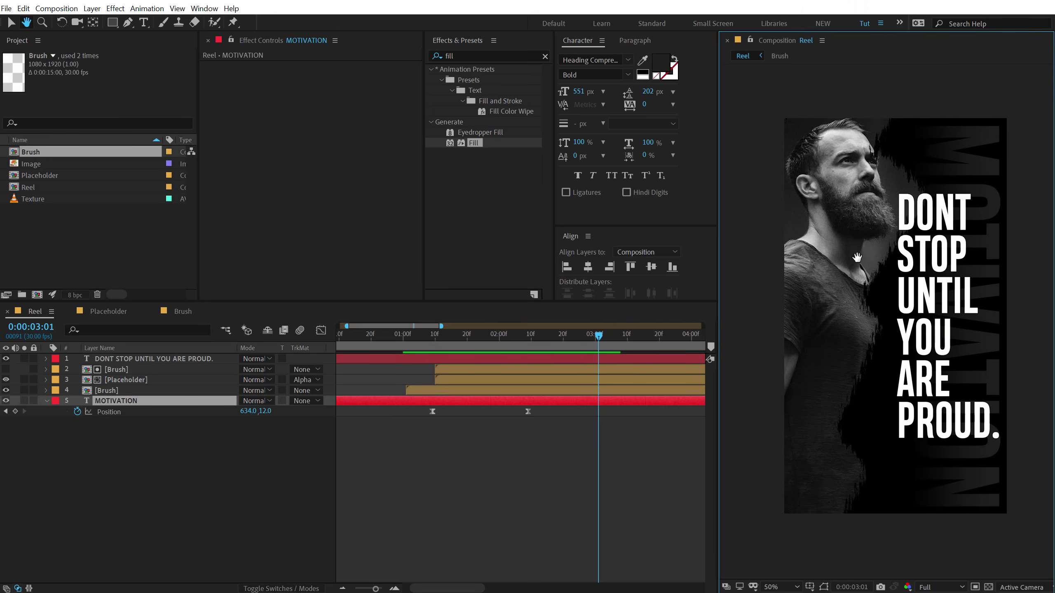
key(minus)
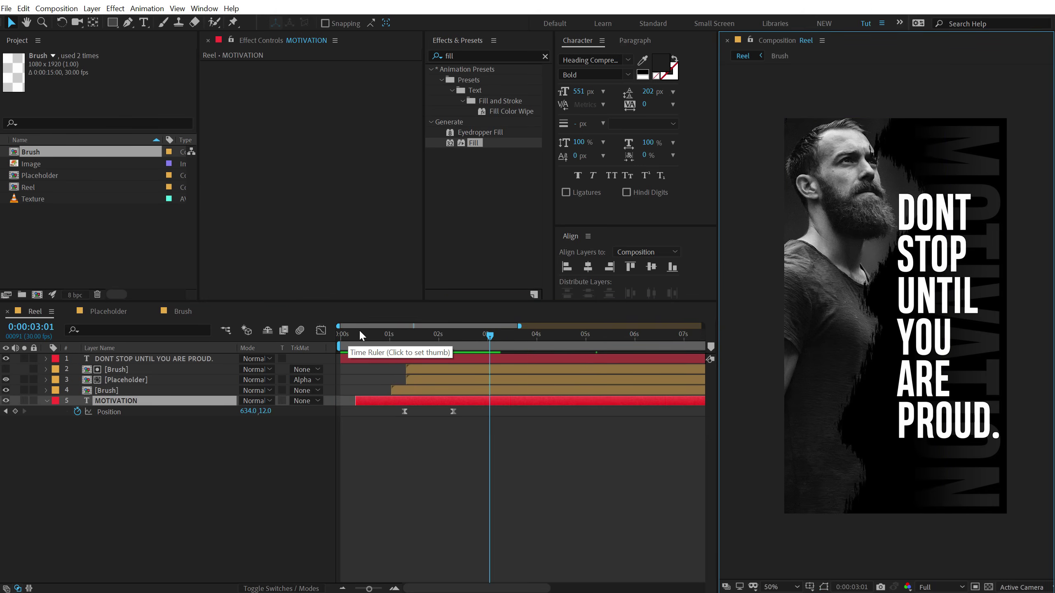
click(359, 333)
key(space)
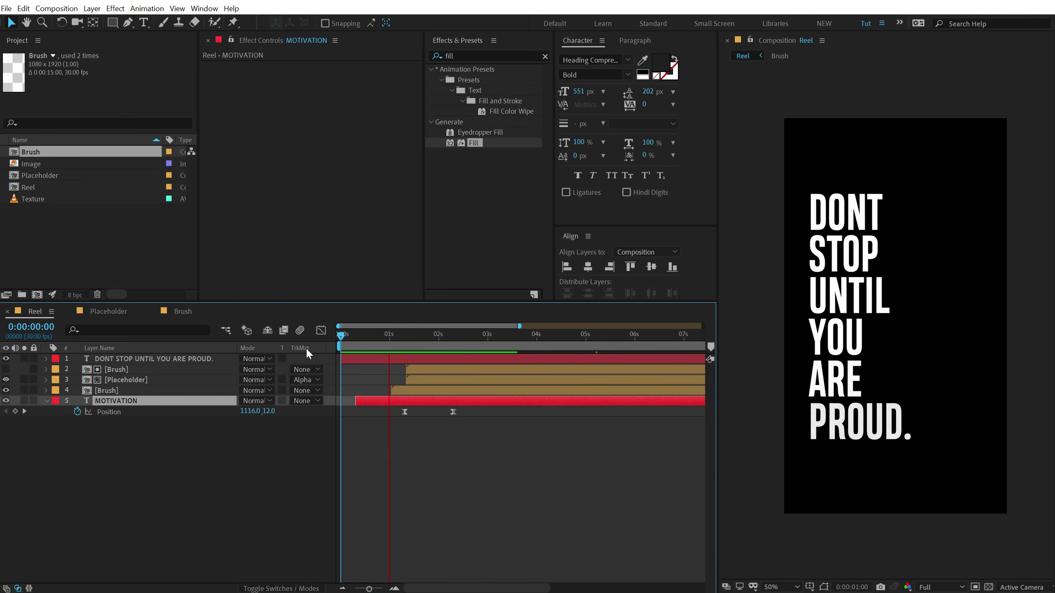
drag(429, 335, 500, 335)
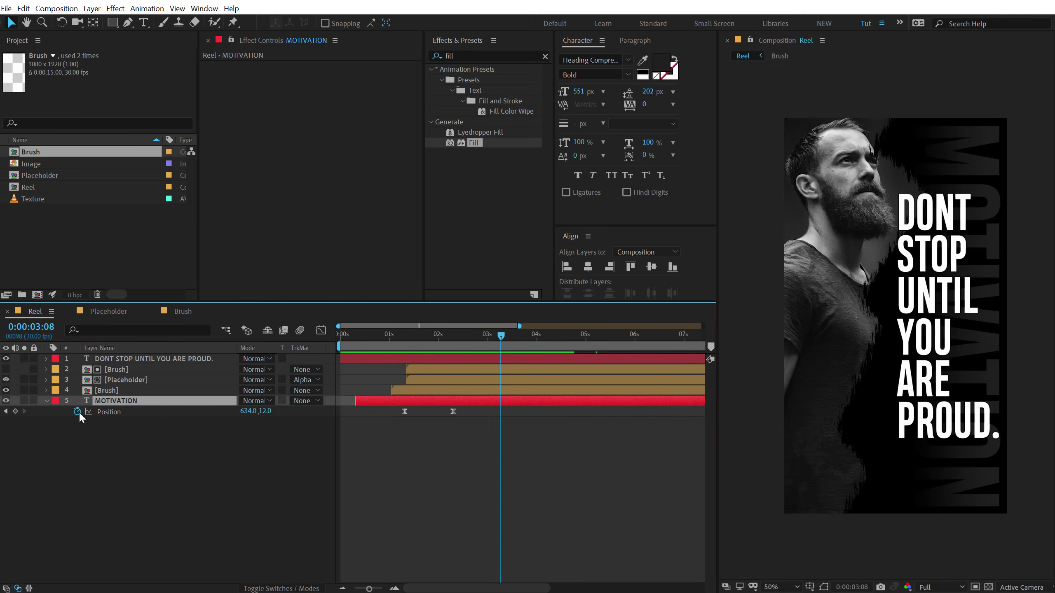
Open the Texture footage in its own viewer docked beside the Reel composition.
click(46, 400)
key(F2)
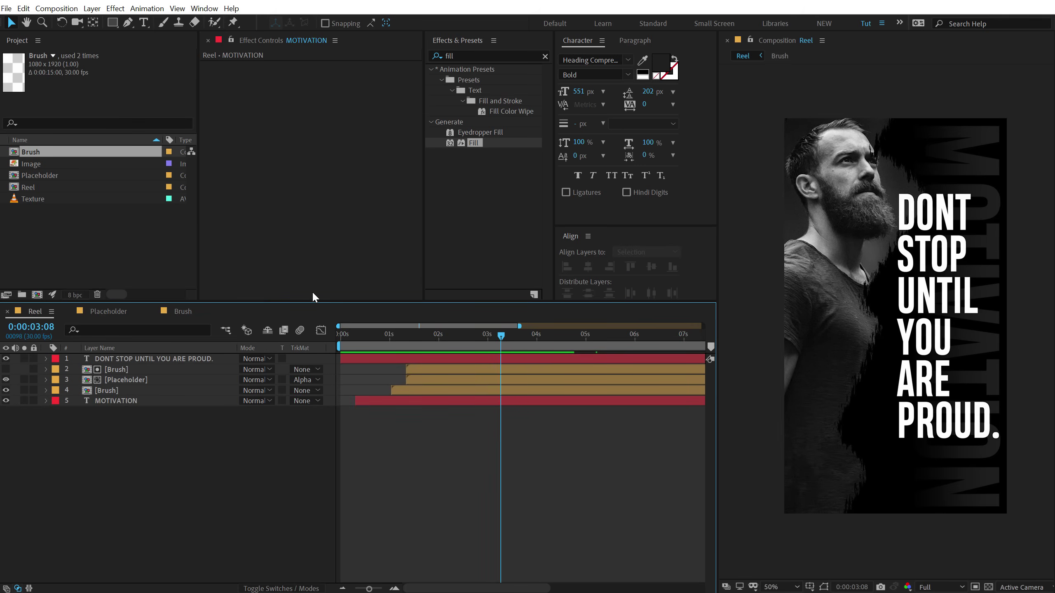
click(31, 199)
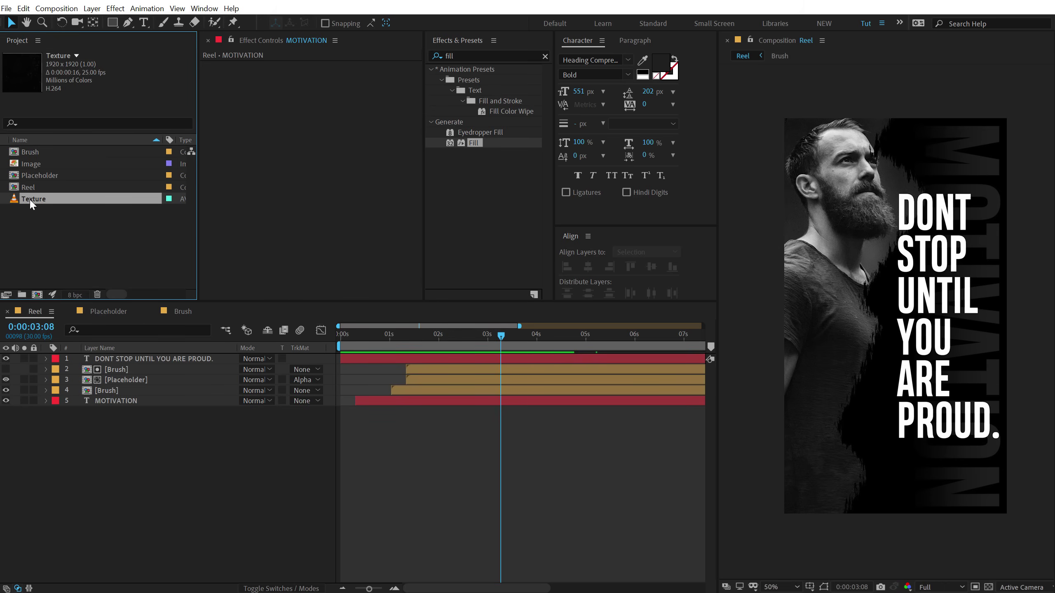
double_click(23, 199)
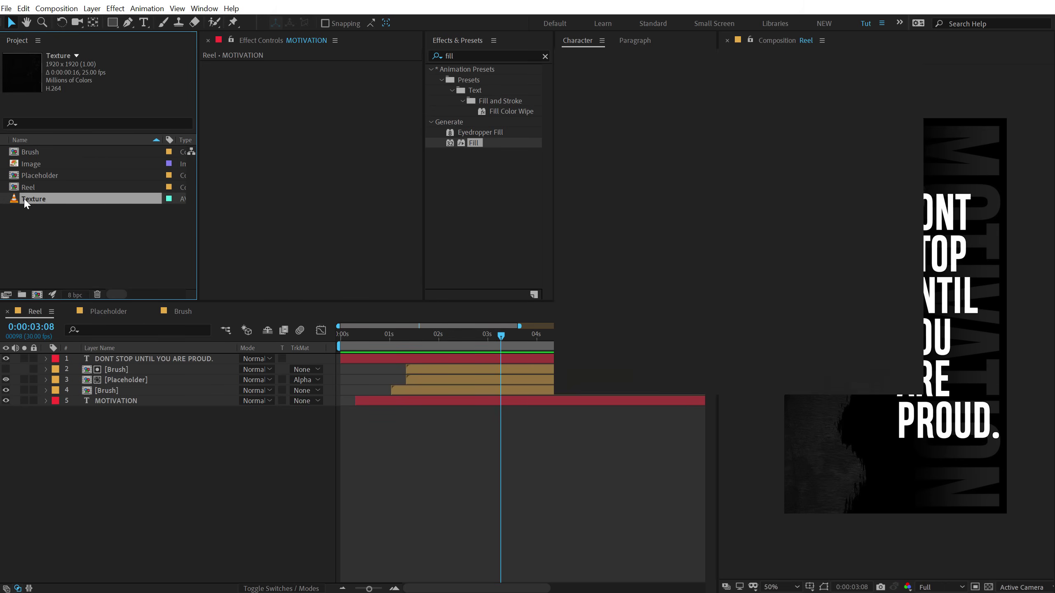
drag(572, 42, 973, 267)
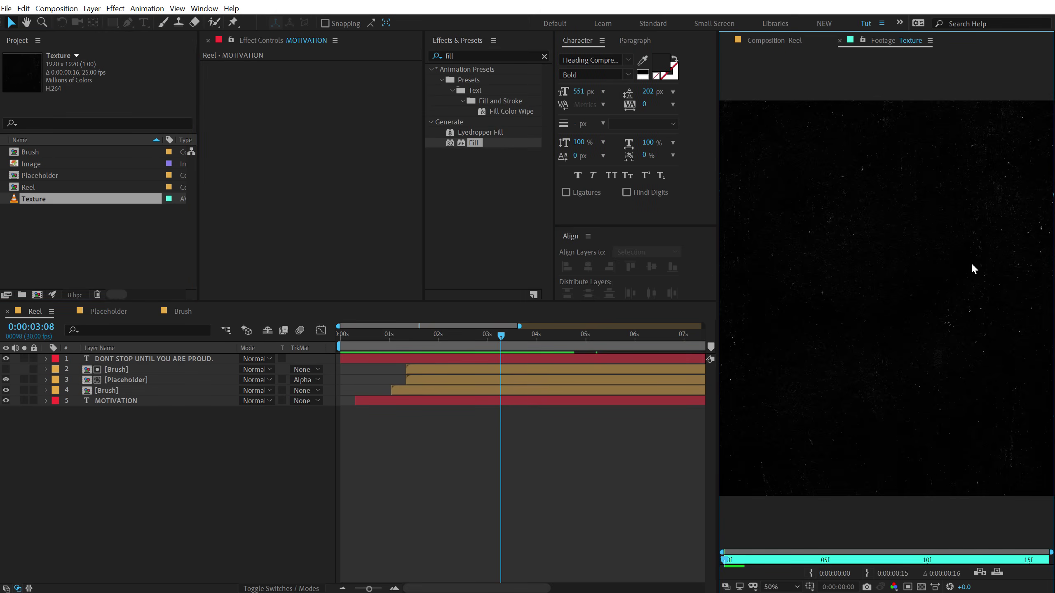
Play the 16-frame 1920×1920 Texture clip, then switch the viewer back to Reel.
click(421, 334)
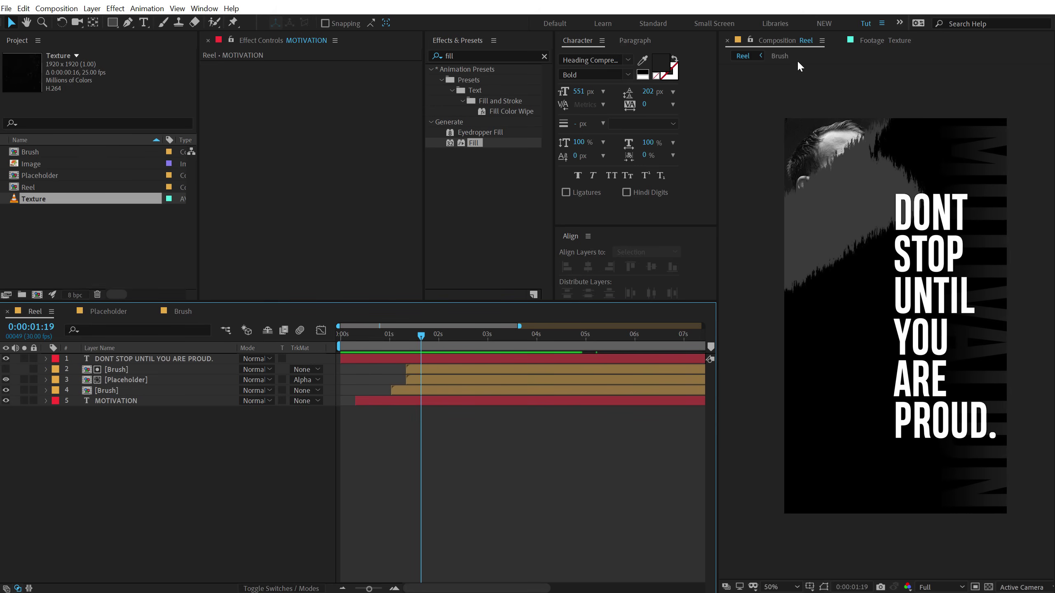
click(876, 42)
key(space)
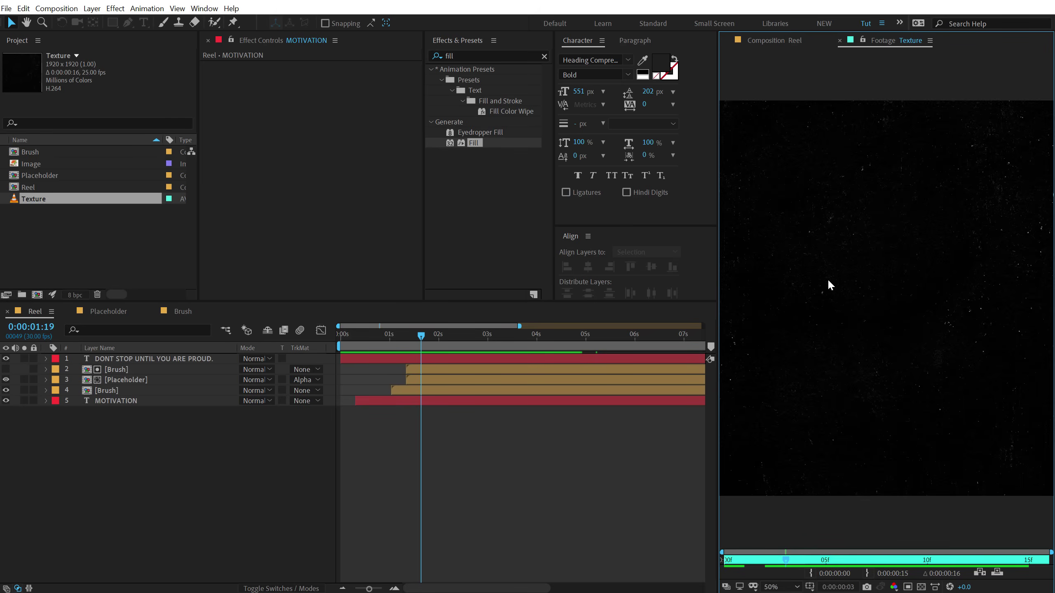
key(comma)
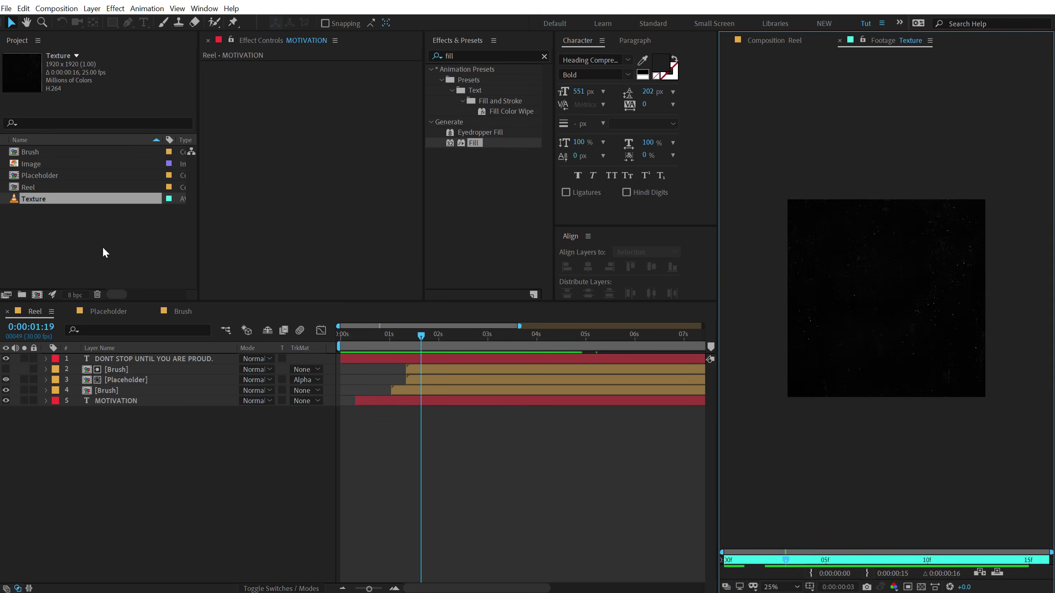
click(105, 252)
click(789, 41)
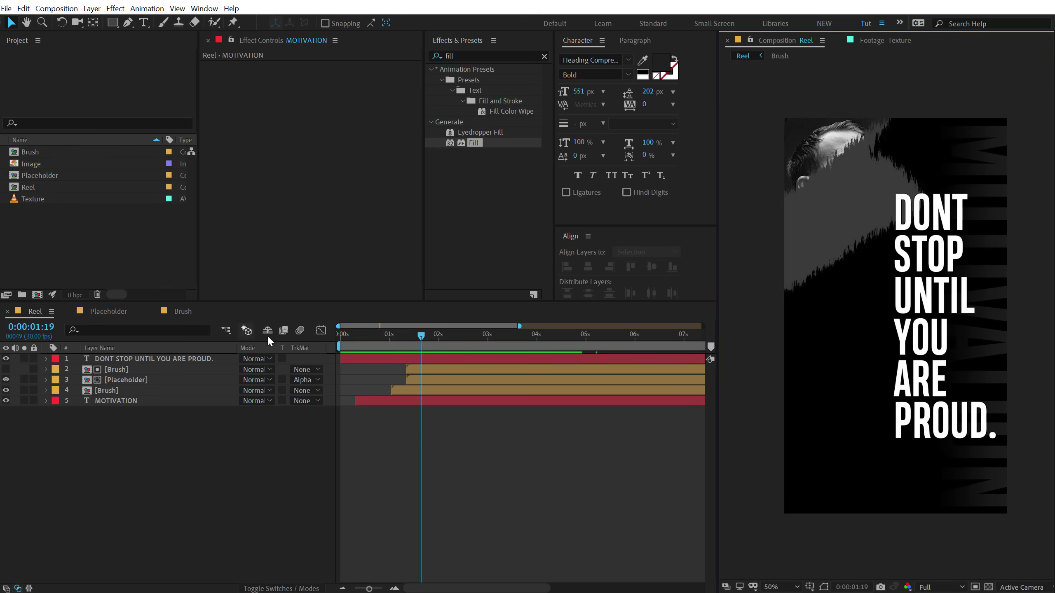
click(33, 198)
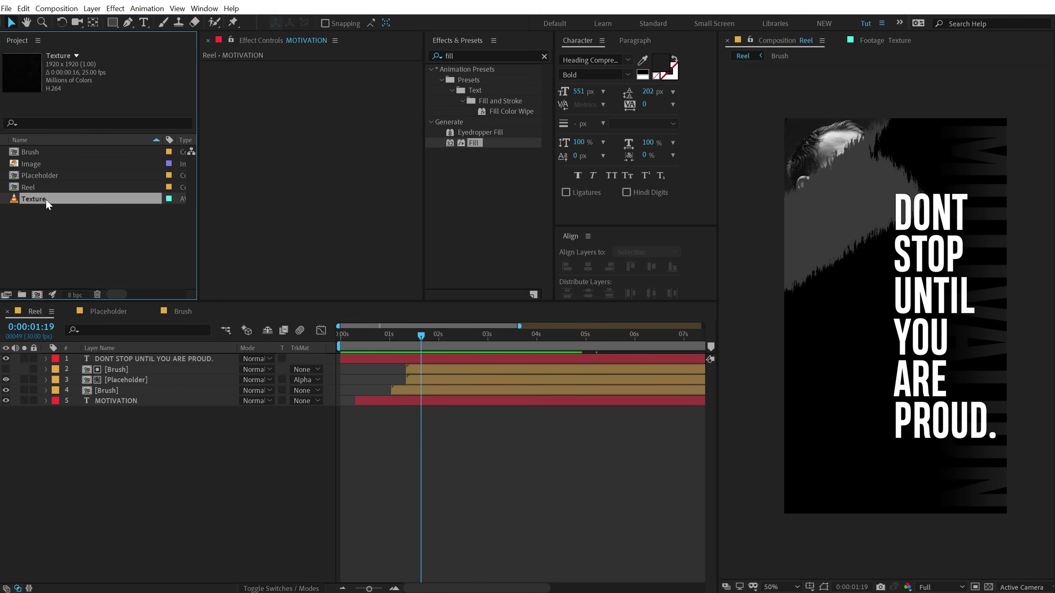
Add Texture as Reel's top layer and chain duplicated copies end to end, about one second apart.
drag(129, 344, 132, 358)
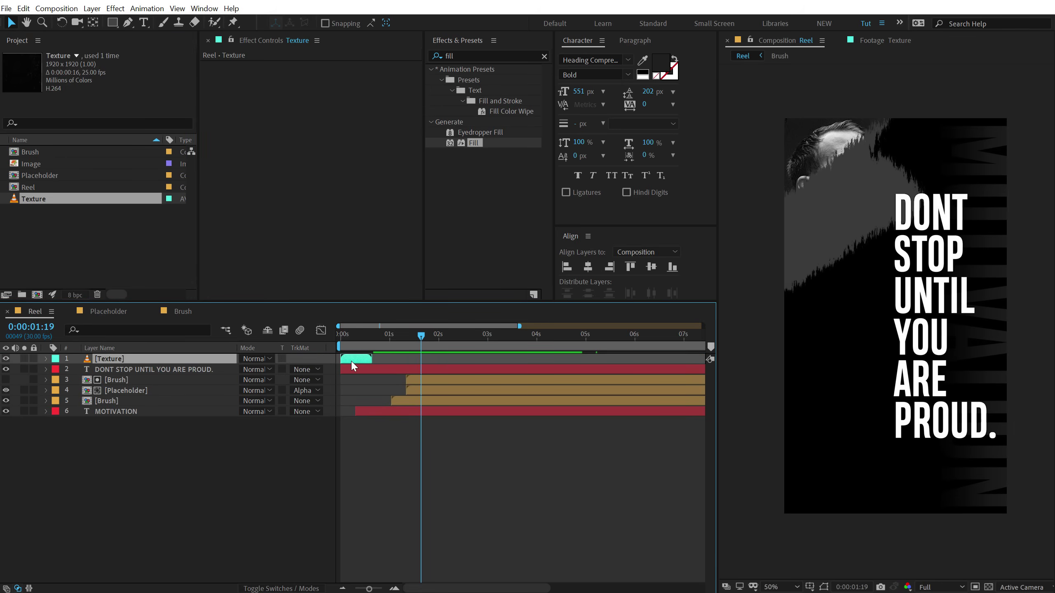
key(ctrl+d)
drag(352, 362, 458, 363)
key(ctrl+d)
key(ctrl+d)
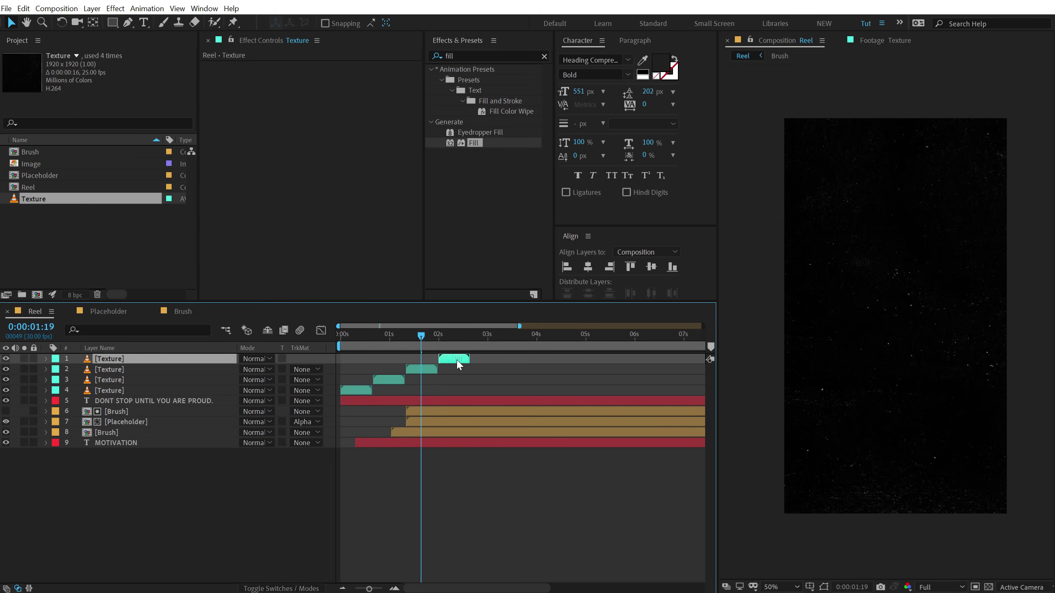
key(equal)
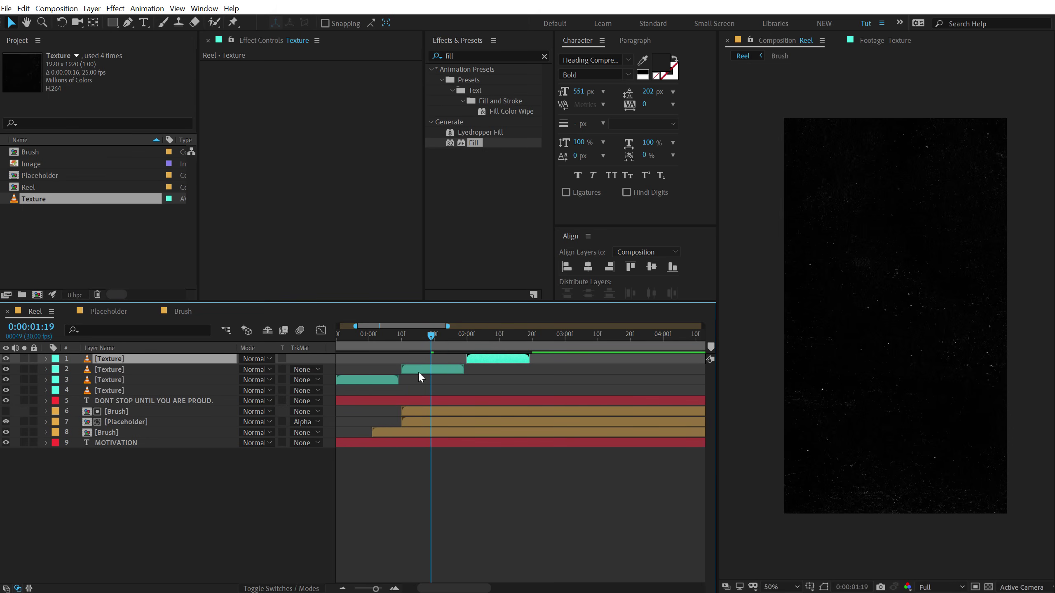
drag(487, 360, 529, 368)
key(ctrl+d)
Pre-compose the five Texture layers into a comp named 'Tex' fitted to their duration.
click(544, 367)
key(minus)
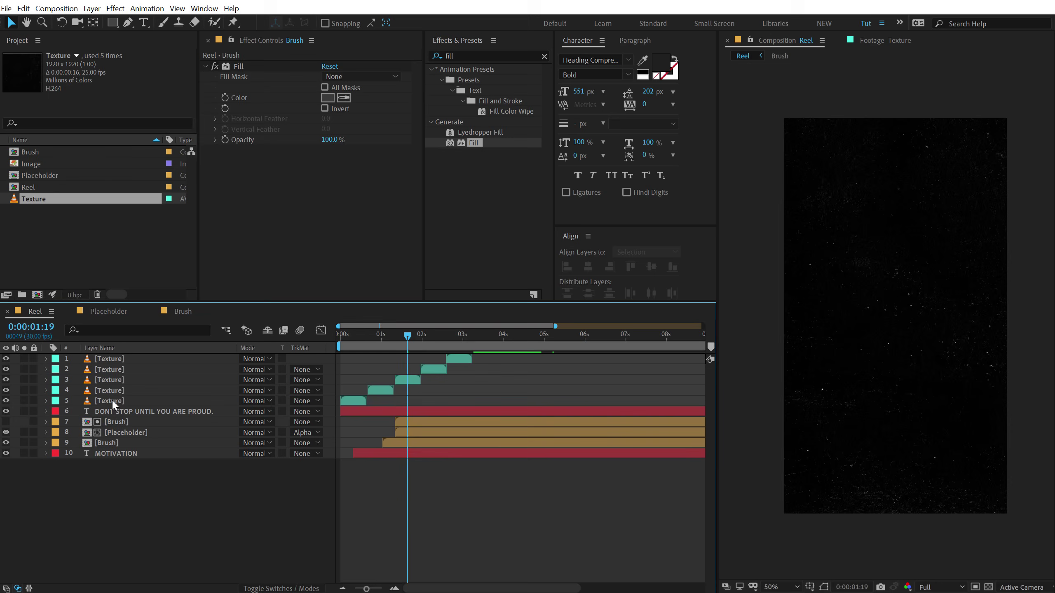
click(114, 401)
shift+click(109, 359)
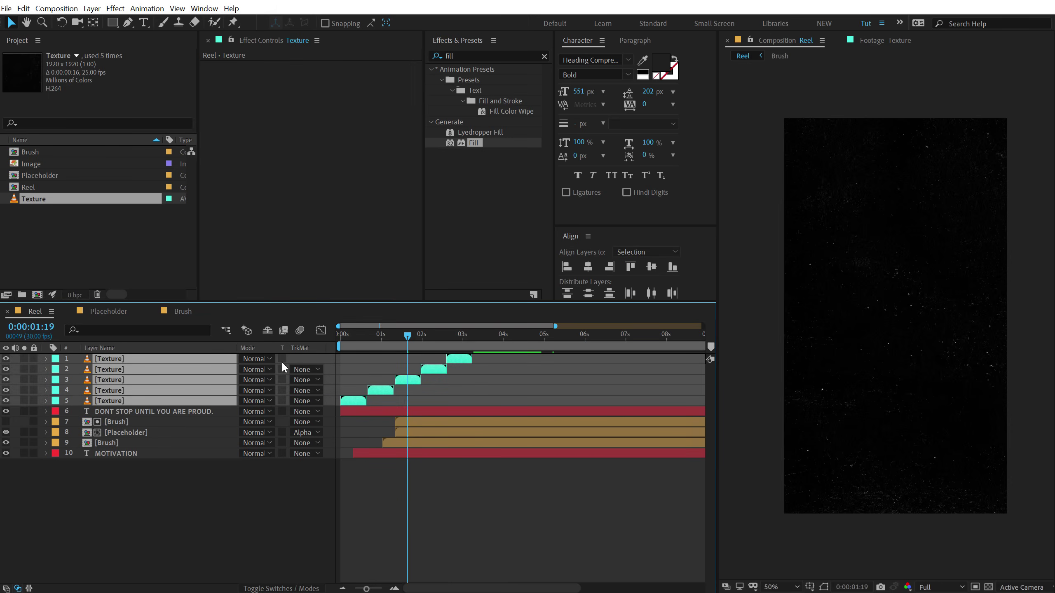
key(ctrl+shift+c)
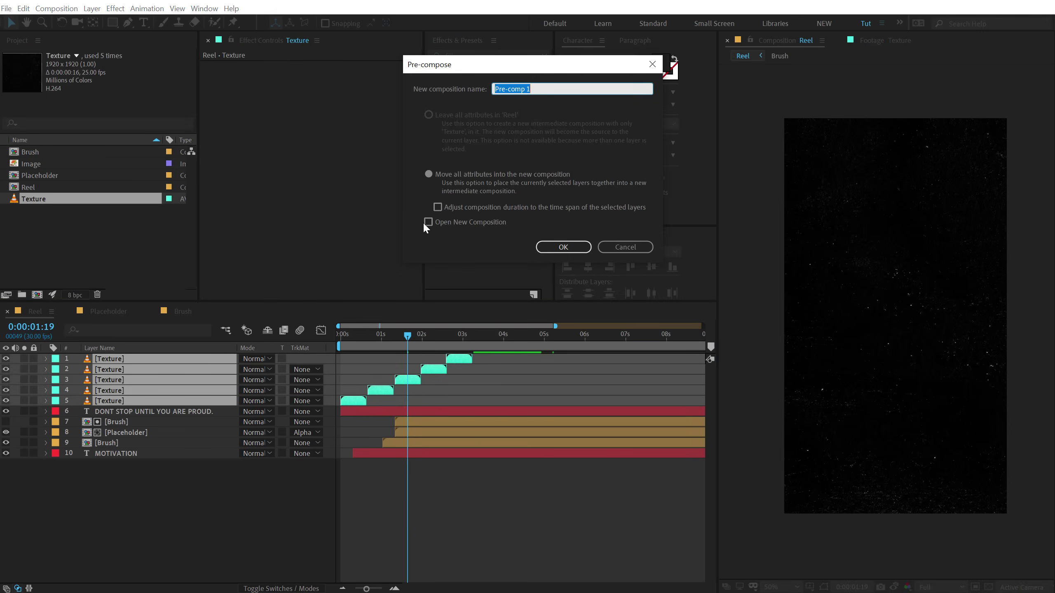
click(438, 207)
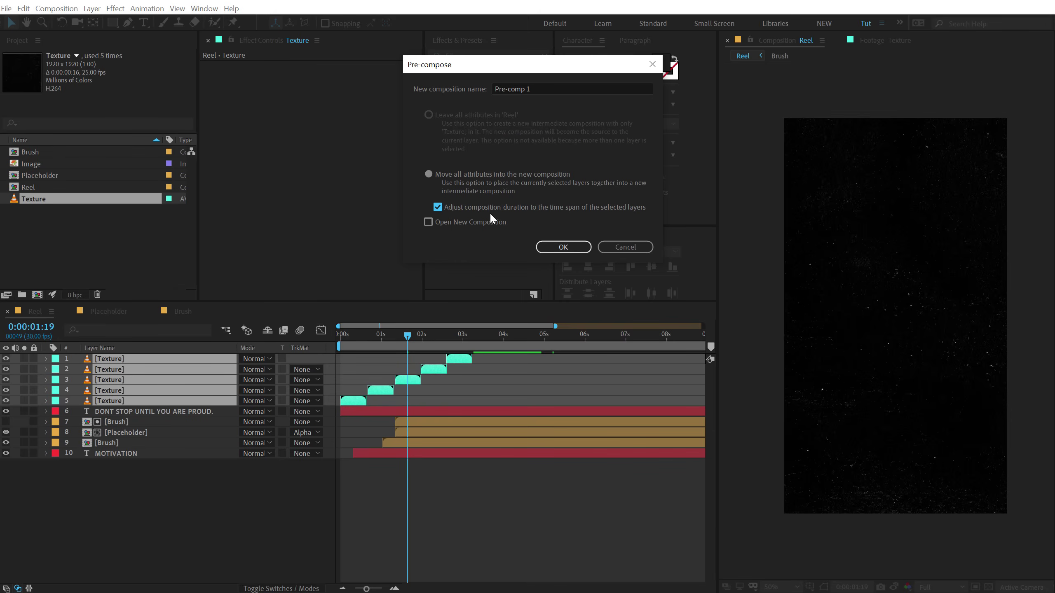
drag(555, 88, 368, 94)
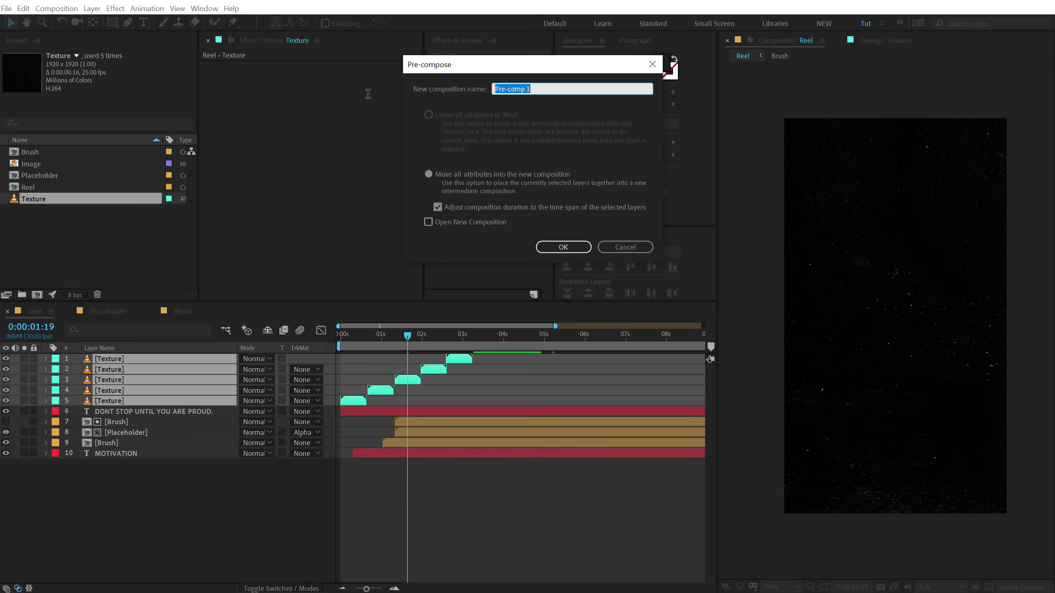
text(Tex)
click(561, 248)
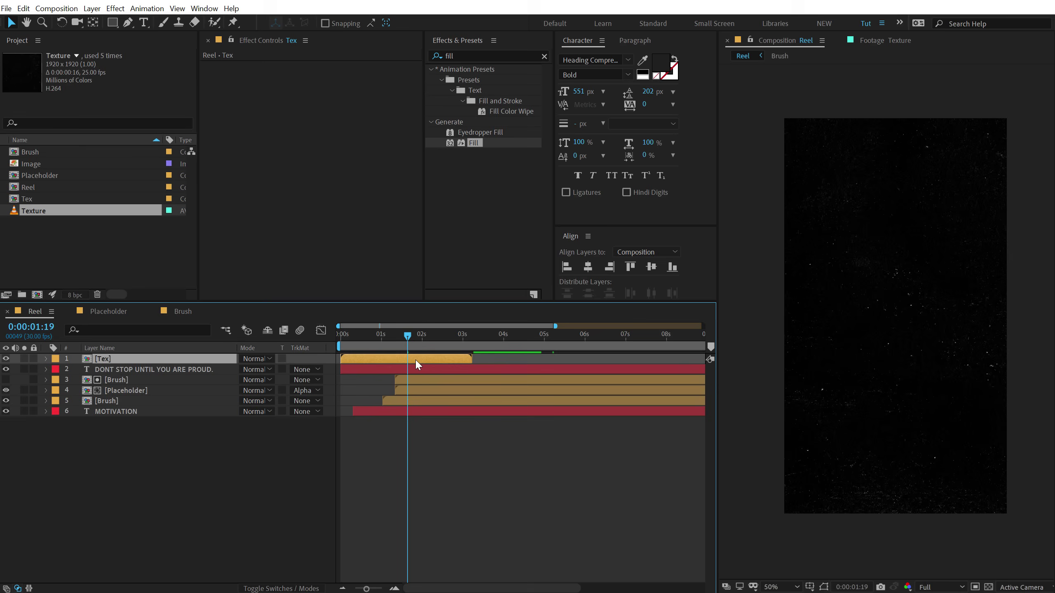
Duplicate the Tex layer twice, chaining each copy after the previous one.
key(ctrl+d)
drag(386, 359, 634, 372)
key(ctrl+d)
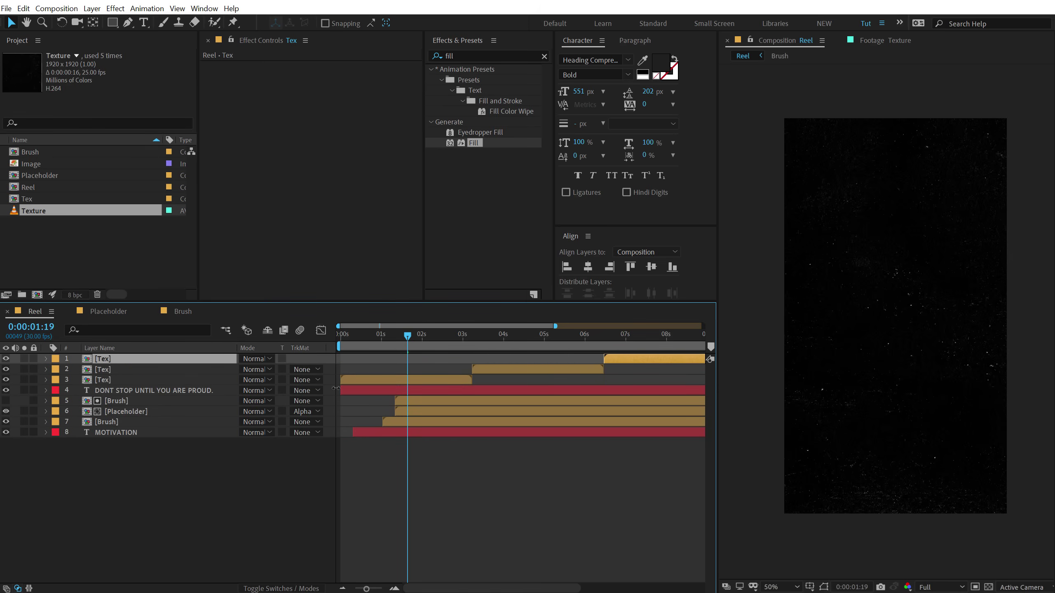
Set all three Tex layers to Screen blend mode at 50% opacity.
shift+click(191, 381)
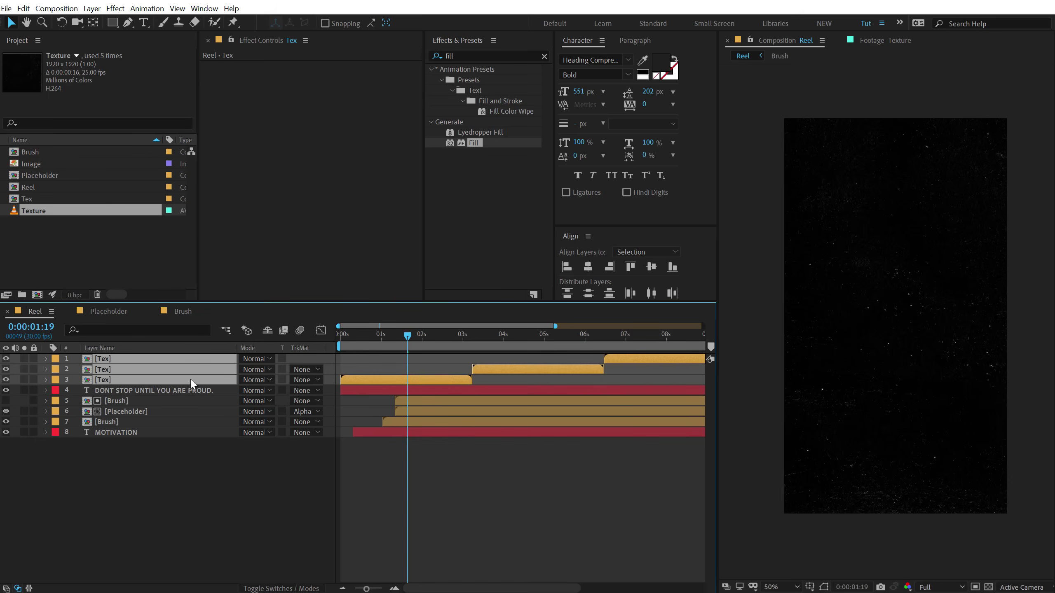
click(255, 360)
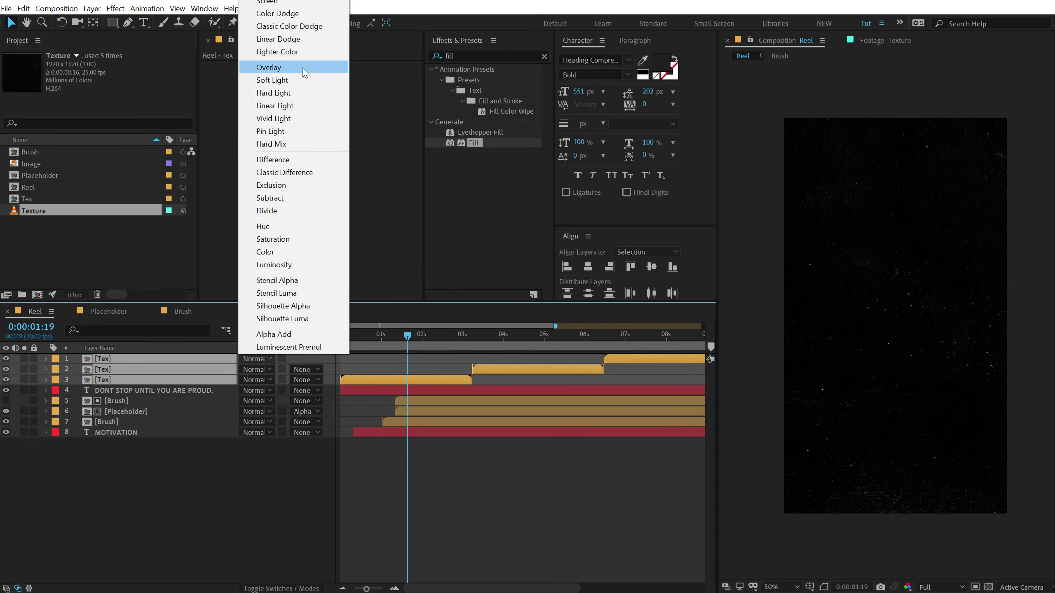
click(281, 3)
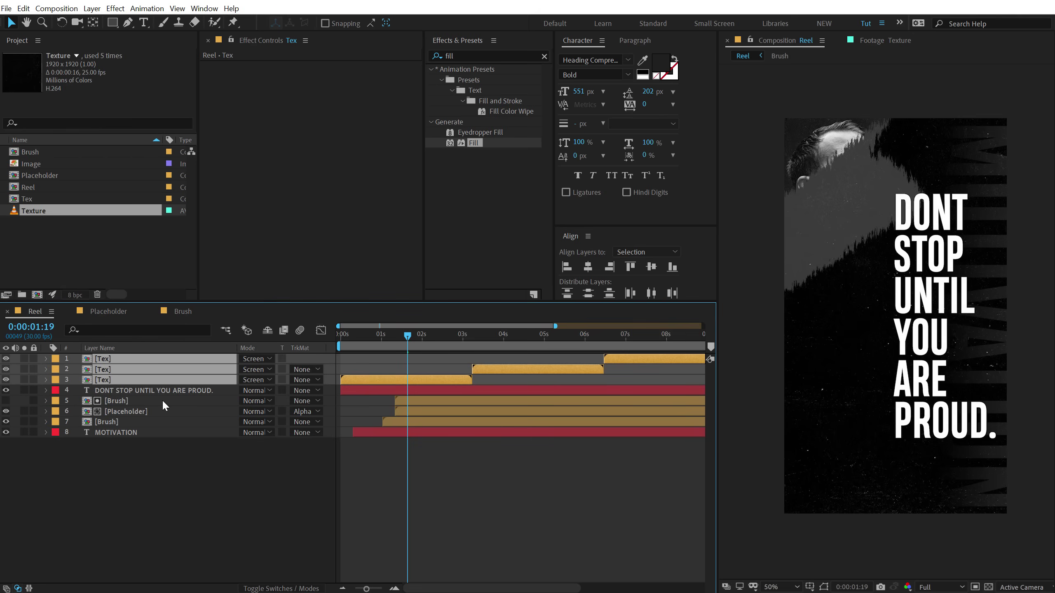
key(t)
click(248, 370)
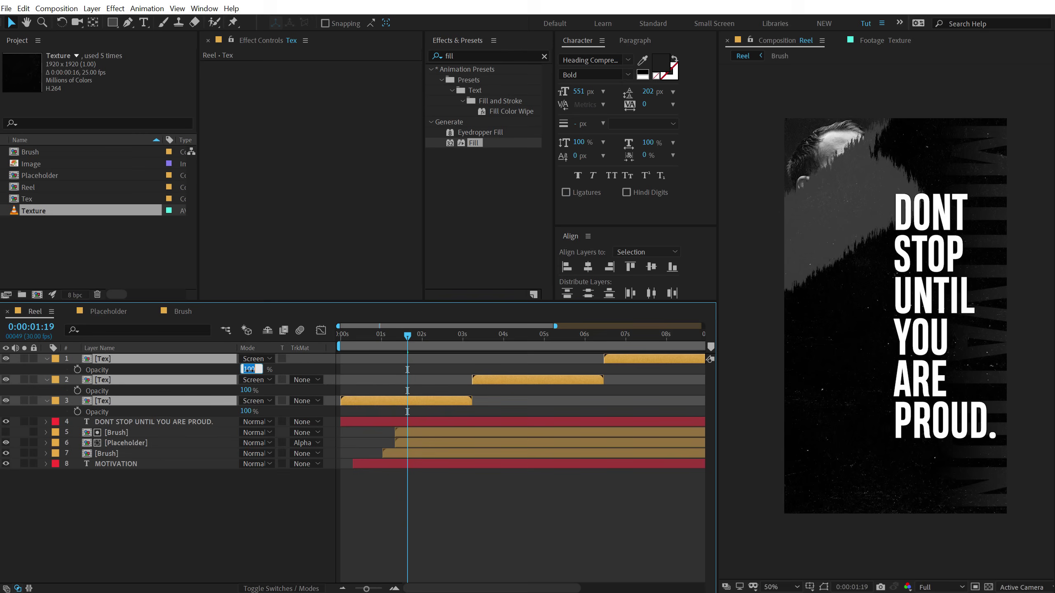
text(50)
key(Return)
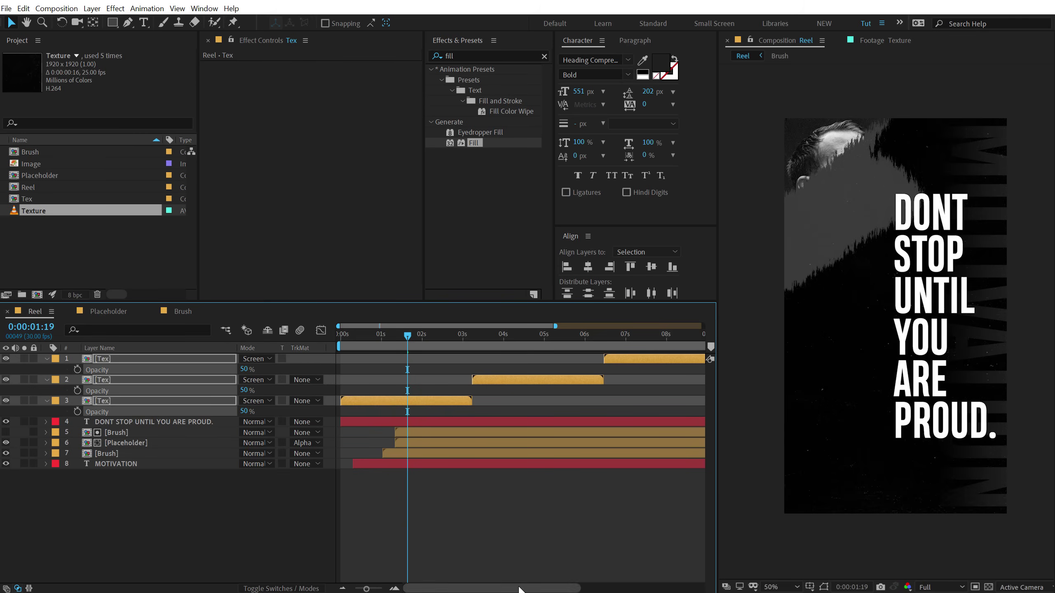
Preview the Reel animation from the start and scrub to about two seconds.
click(341, 334)
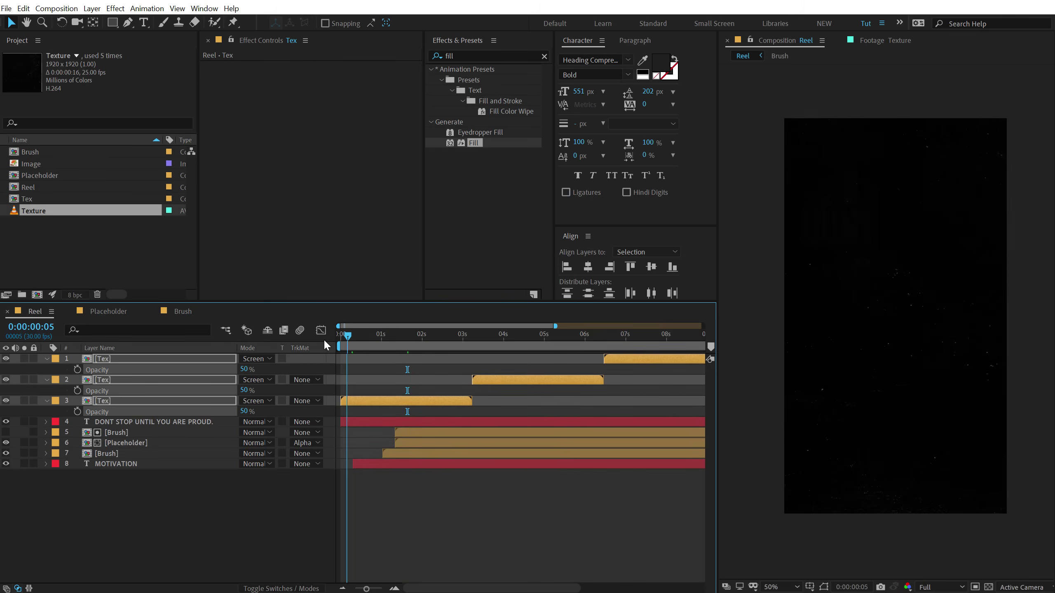
key(space)
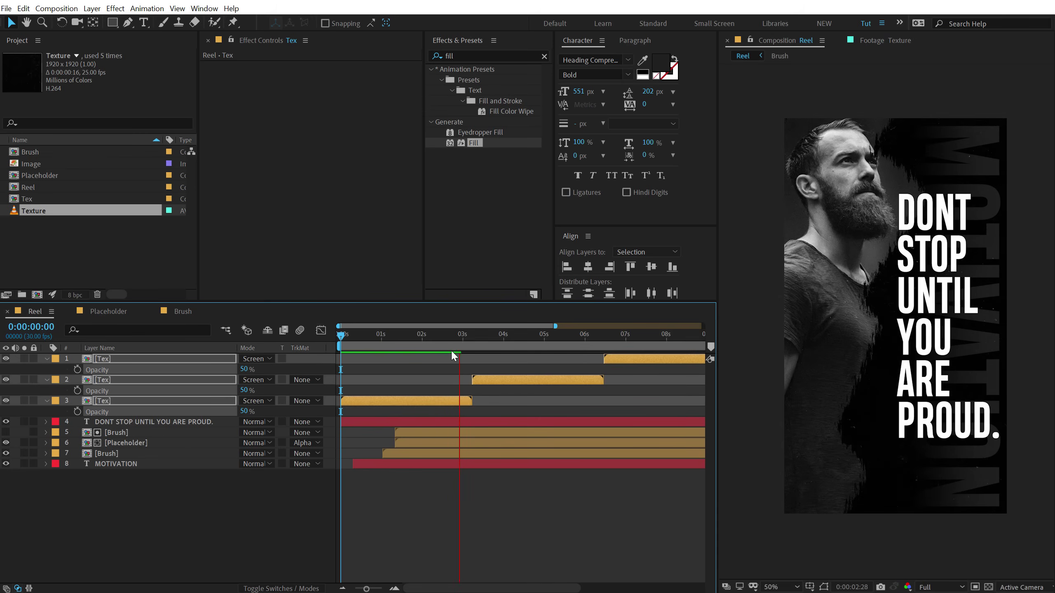
key(space)
mouse_move(432, 350)
mouse_down()
mouse_move(412, 348)
mouse_move(435, 347)
mouse_up()
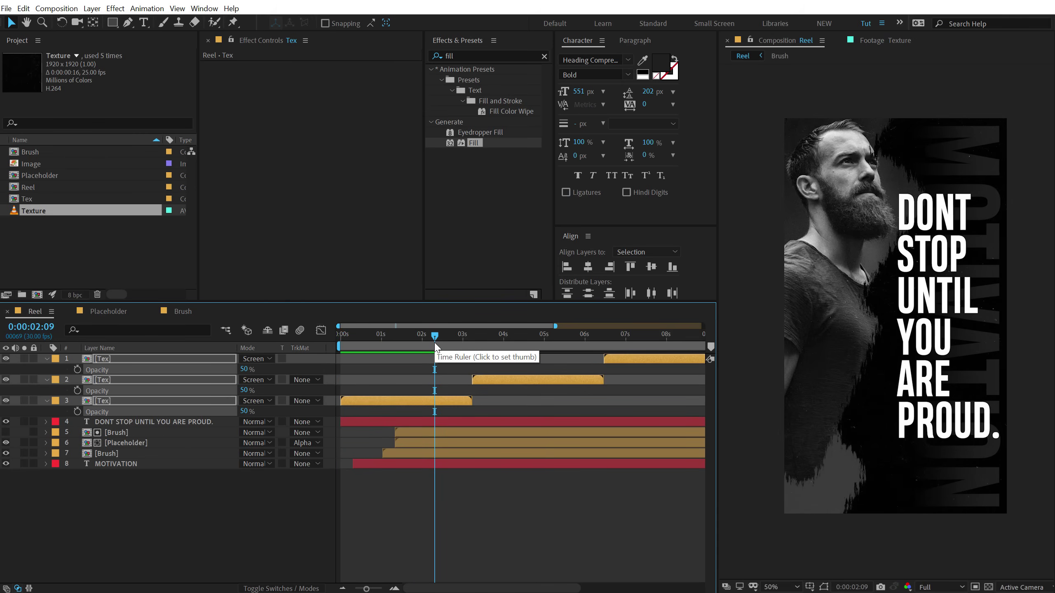
Pre-compose all eight Reel layers into a comp named 'Animation'.
key(ctrl+a)
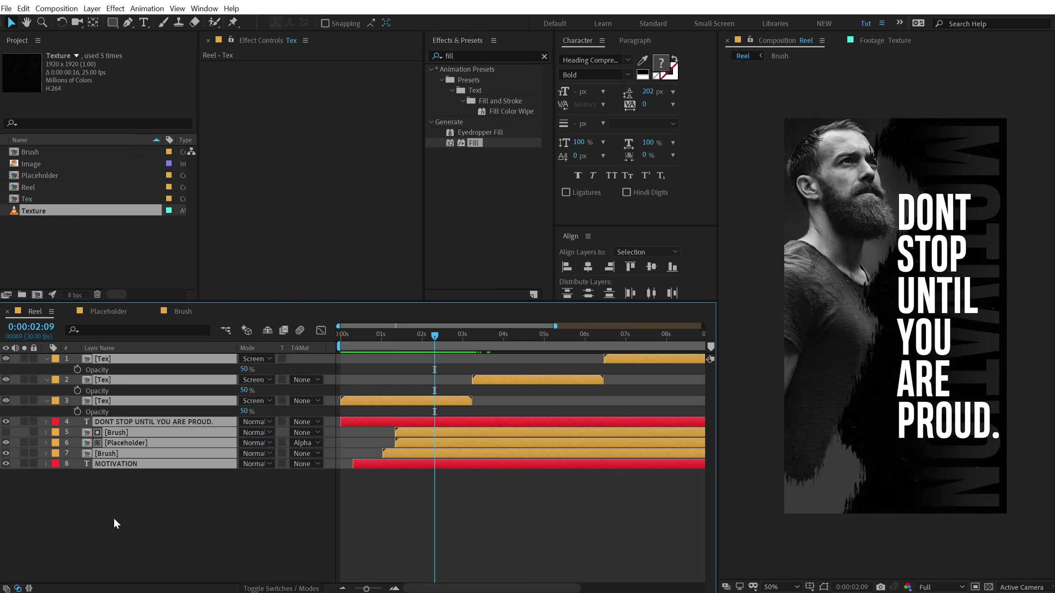
key(u)
key(u)
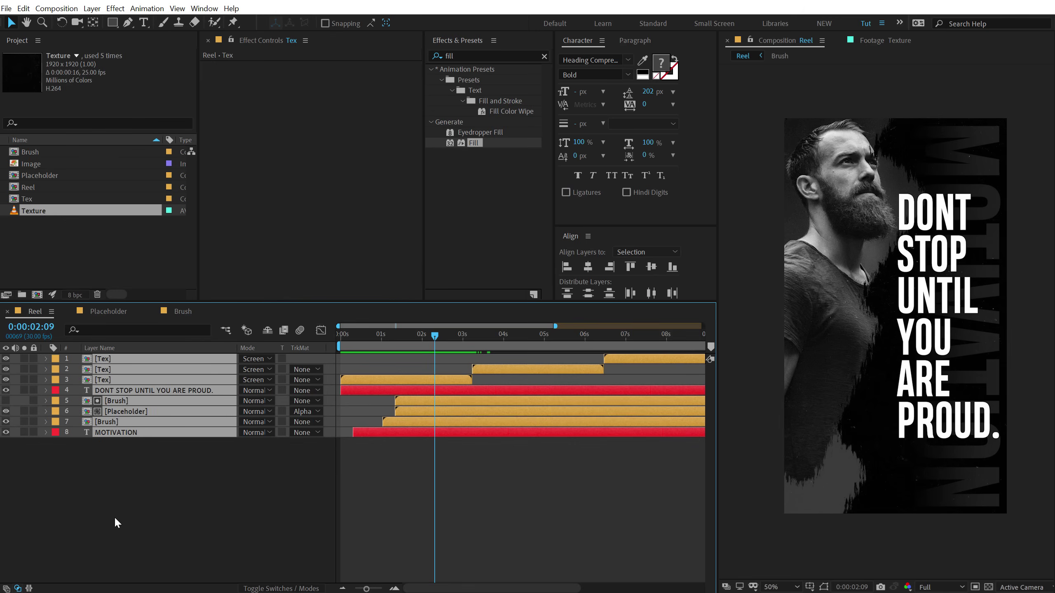
click(116, 523)
drag(133, 505, 143, 353)
key(ctrl+shift+c)
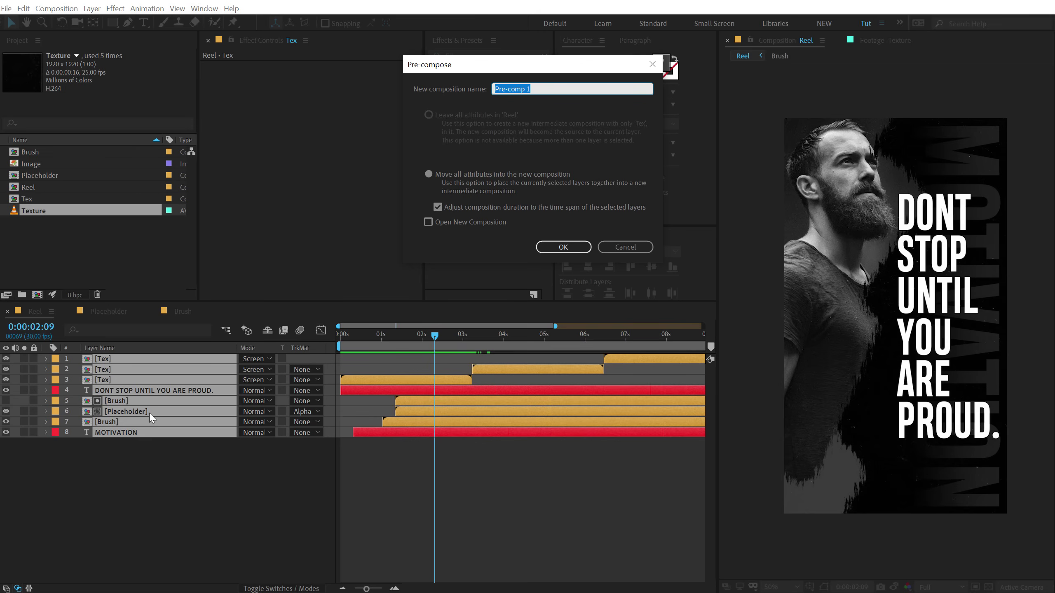
text(Animation)
click(557, 246)
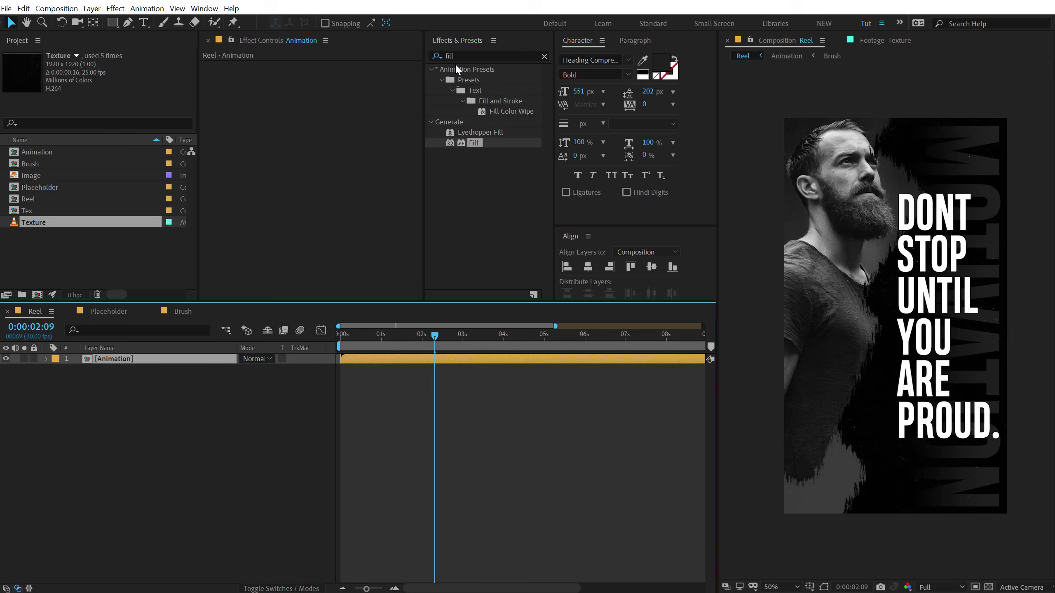
Apply Shift Channels to the Animation layer keeping only red, and set its mode to Screen.
click(466, 55)
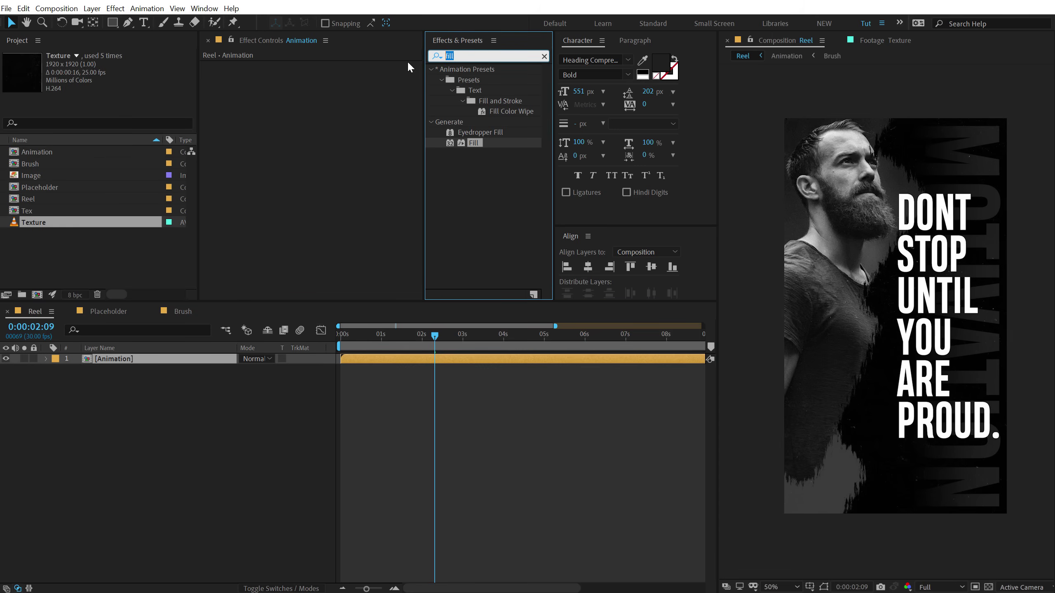
text(shift)
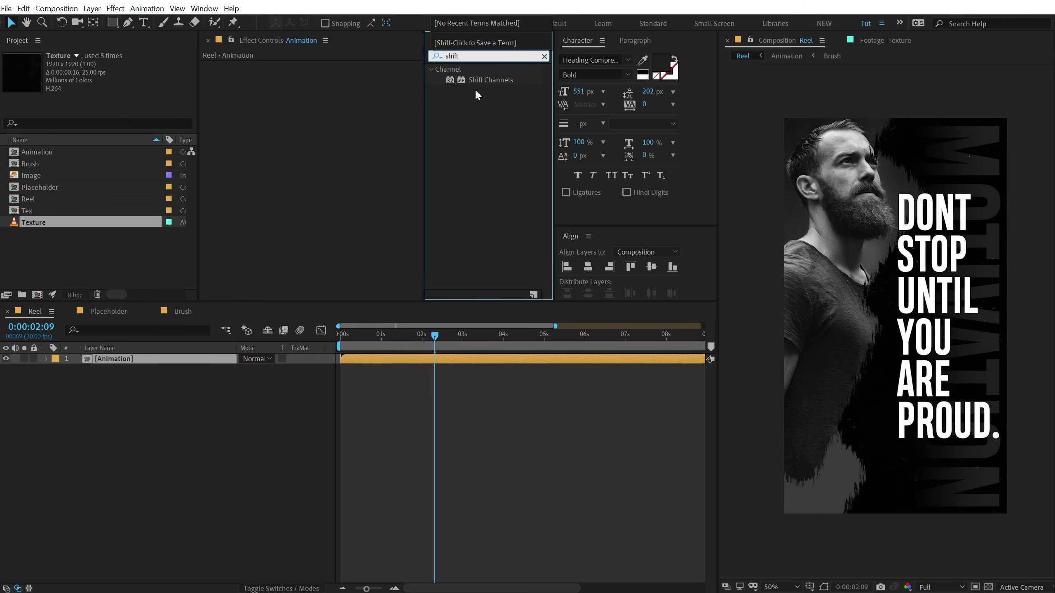
double_click(485, 81)
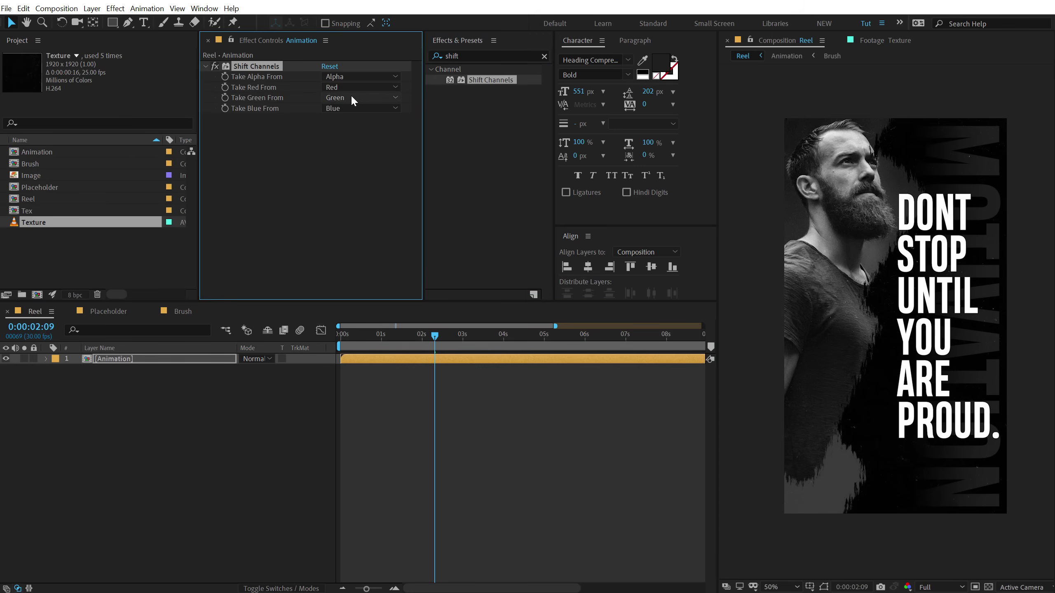
click(355, 98)
click(358, 227)
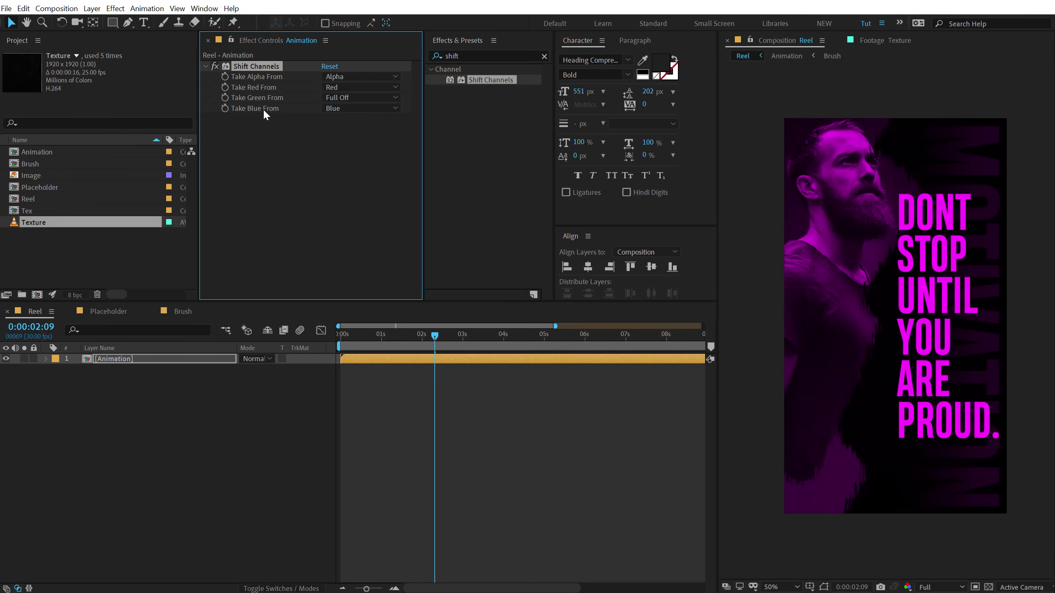
click(336, 109)
click(356, 235)
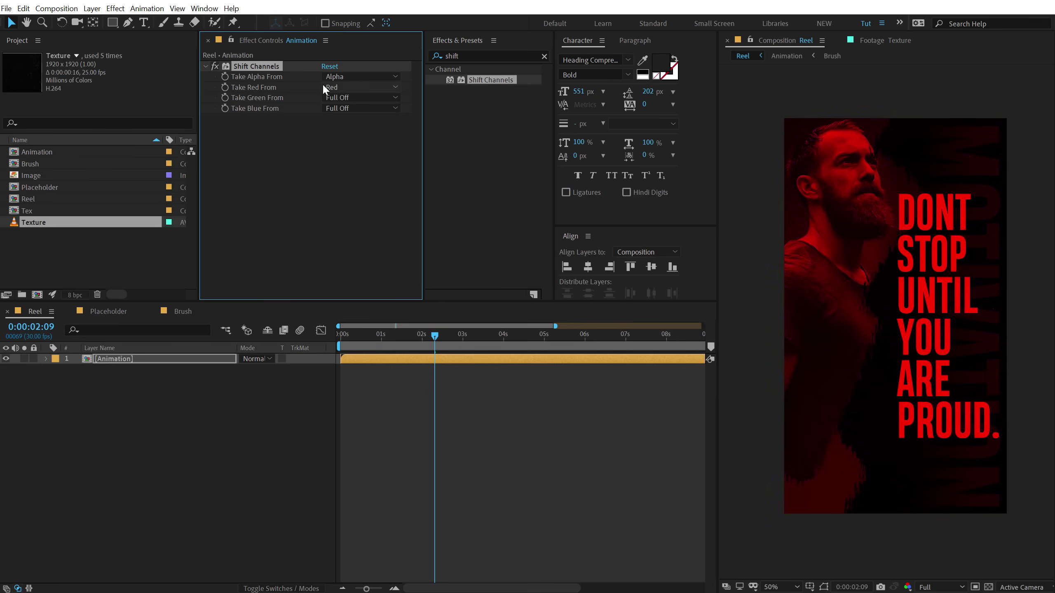
click(140, 360)
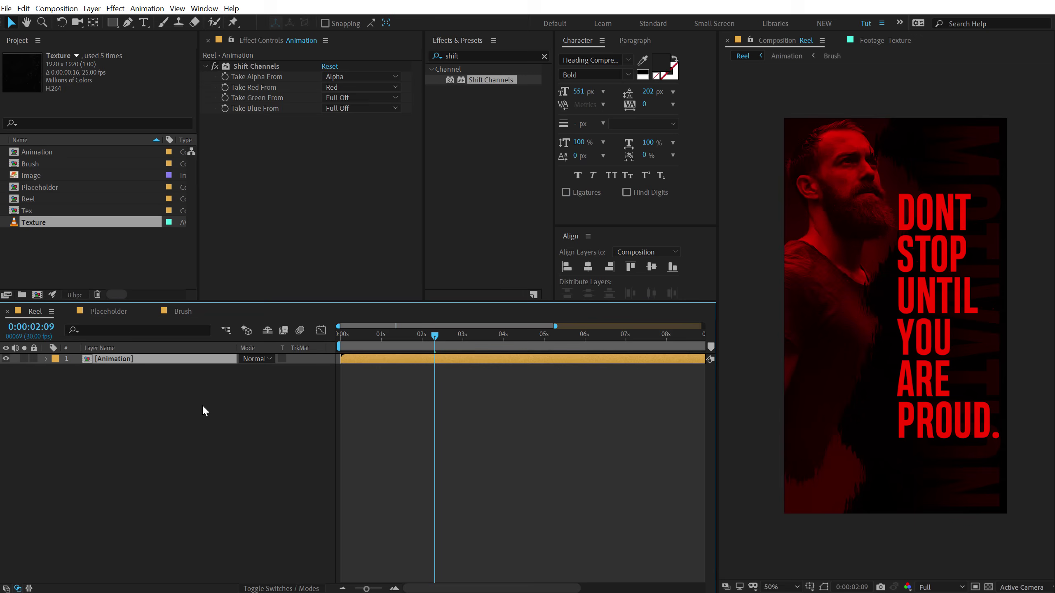
click(268, 360)
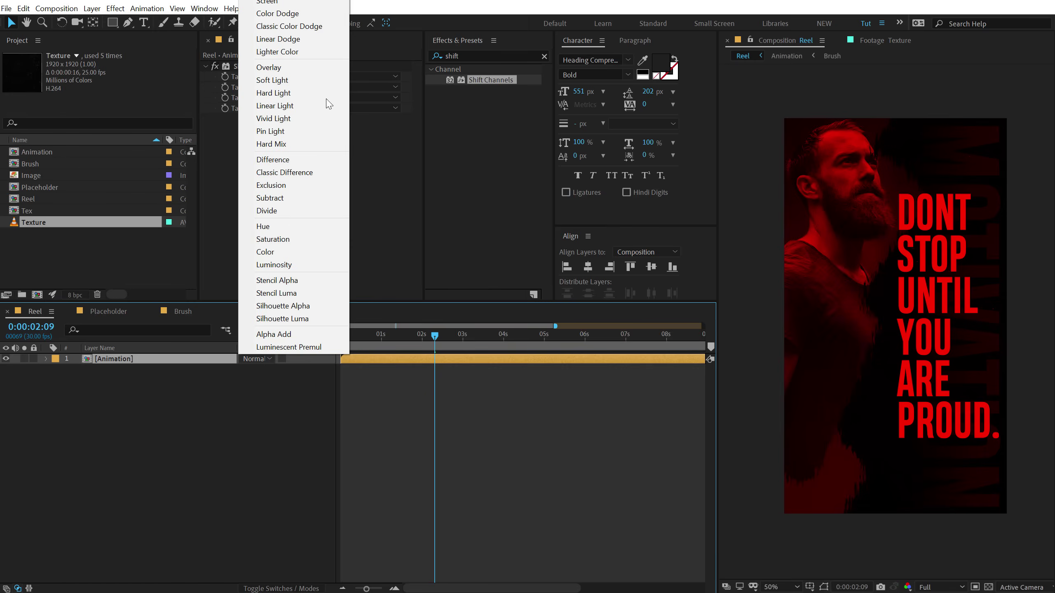
click(276, 5)
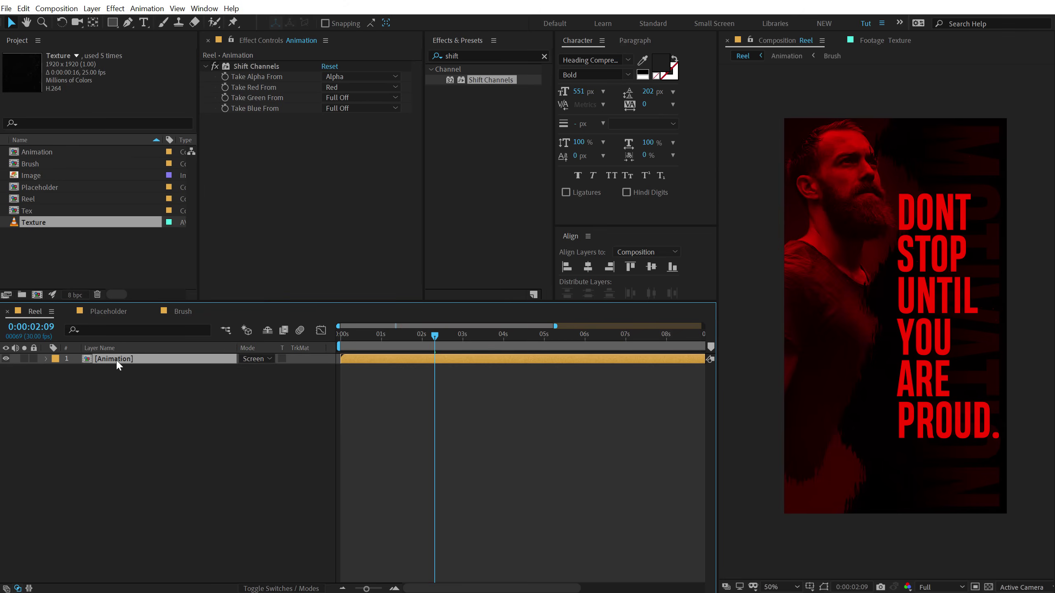
Duplicate the red-only layer and make the copy pass only green.
key(ctrl+d)
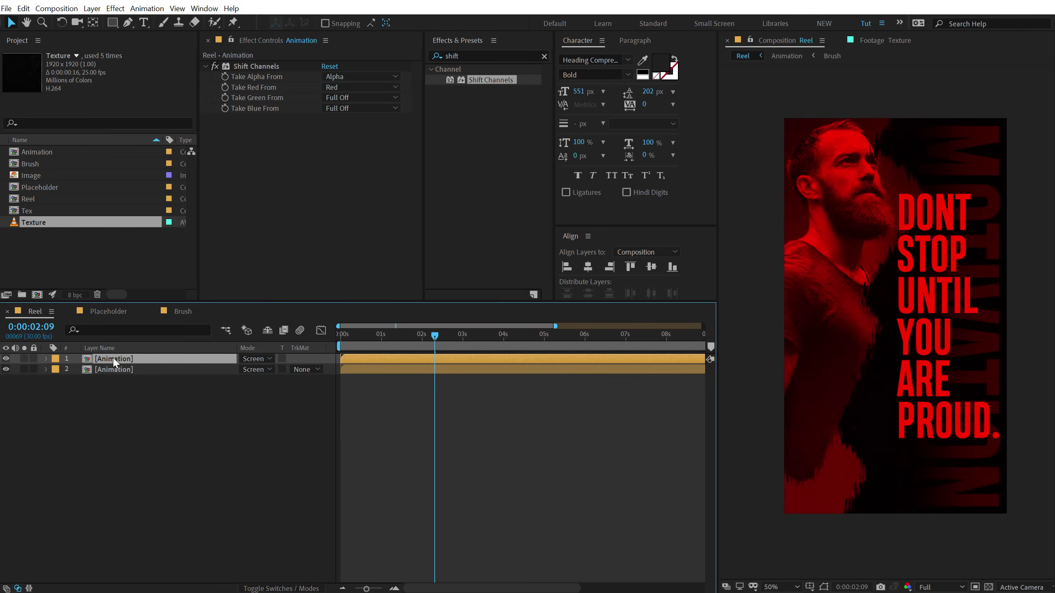
click(123, 371)
click(349, 86)
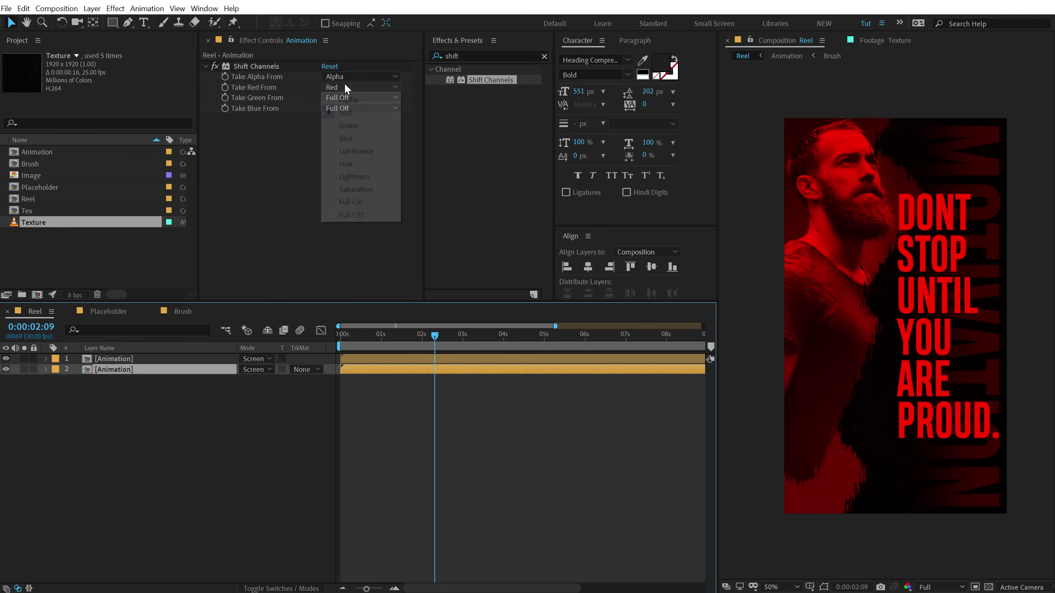
click(351, 214)
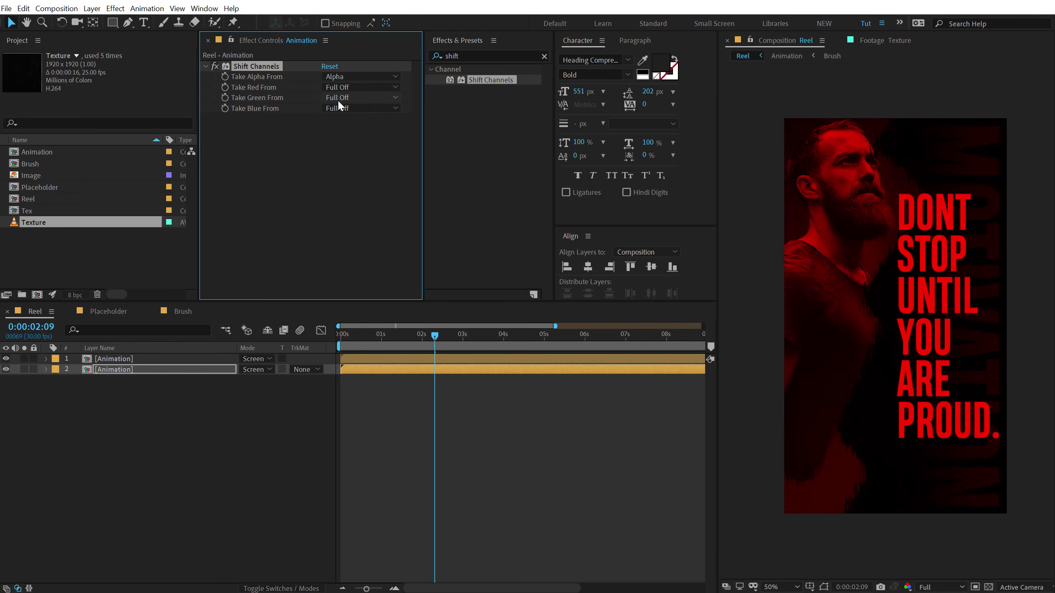
click(340, 99)
click(348, 136)
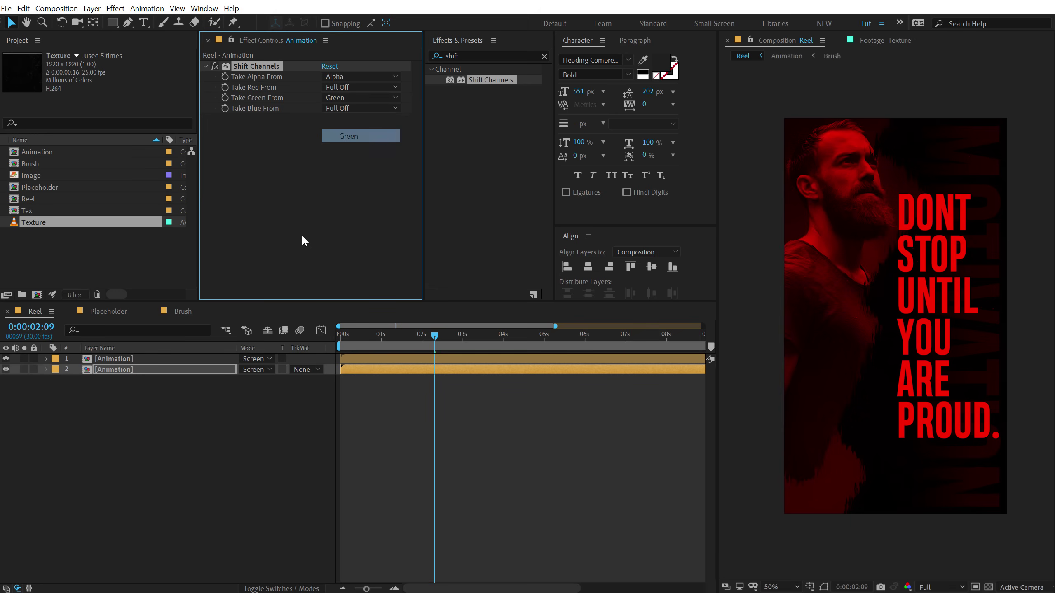
click(122, 373)
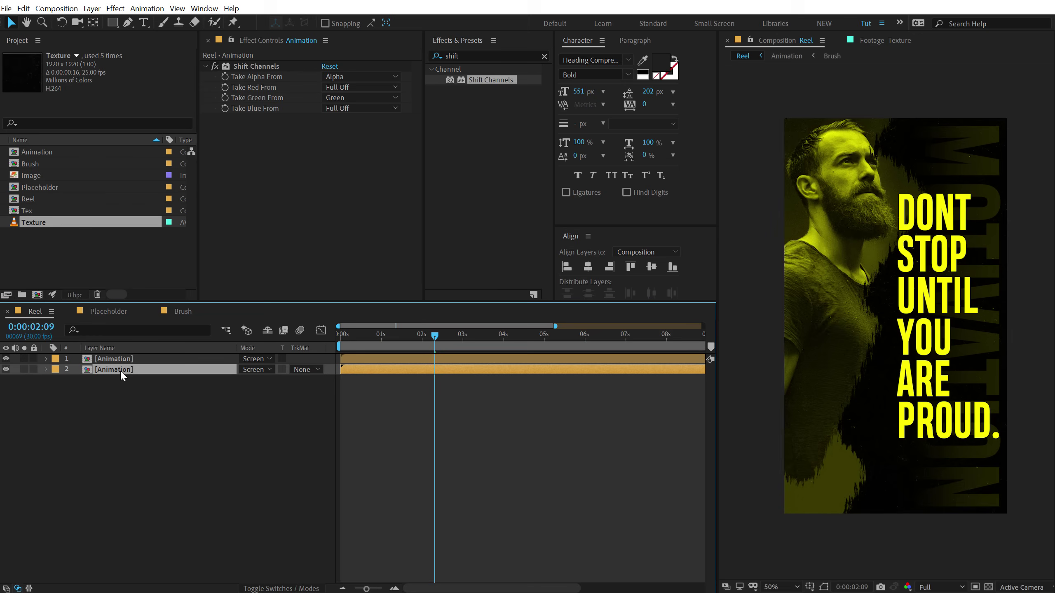
Duplicate the green-only layer and make the third copy pass only blue.
key(ctrl+d)
click(119, 382)
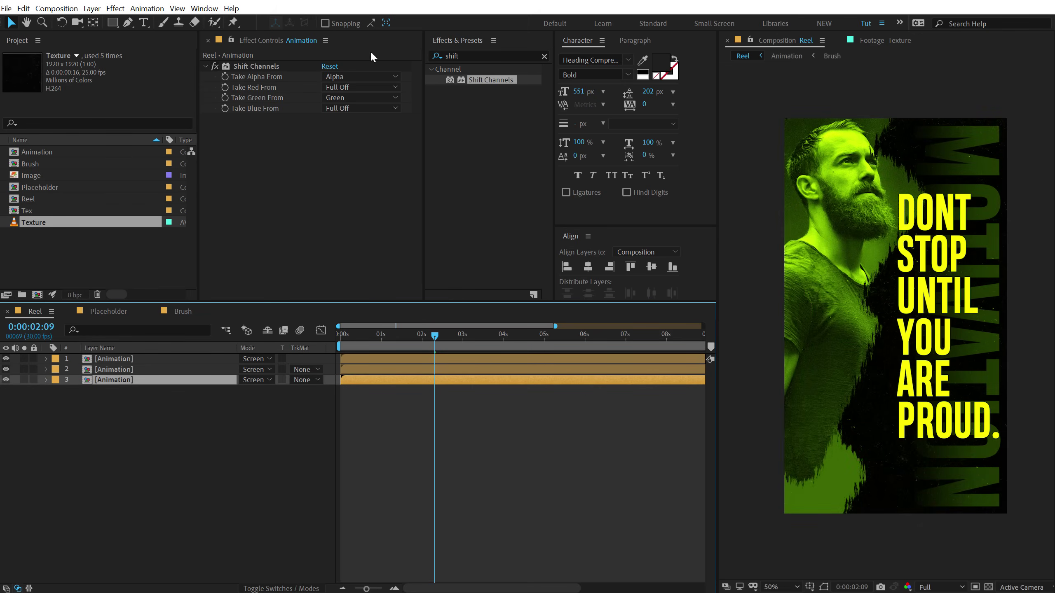
click(349, 98)
click(353, 226)
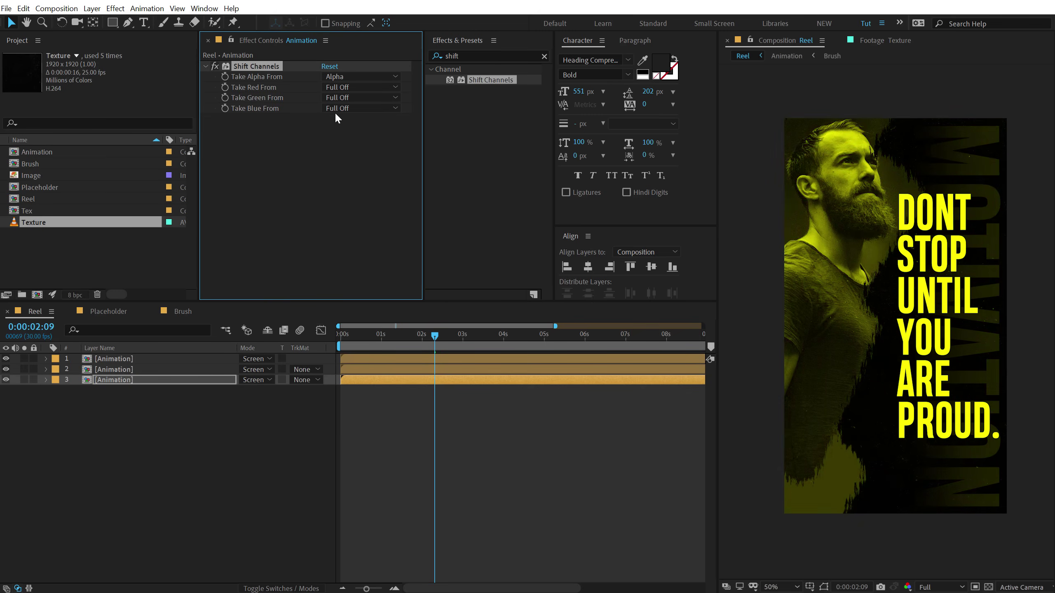
click(353, 108)
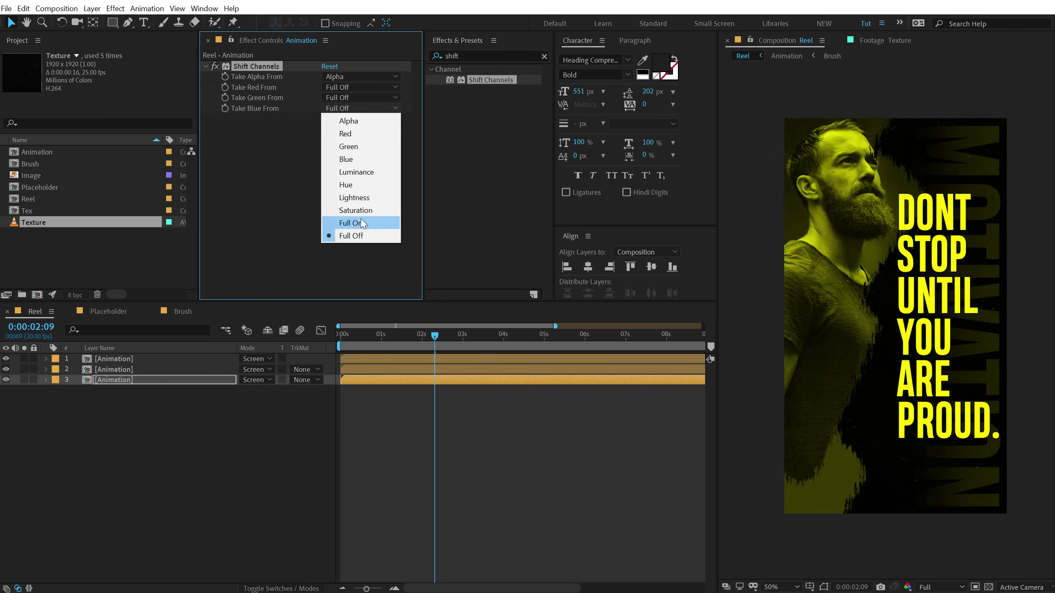
click(351, 159)
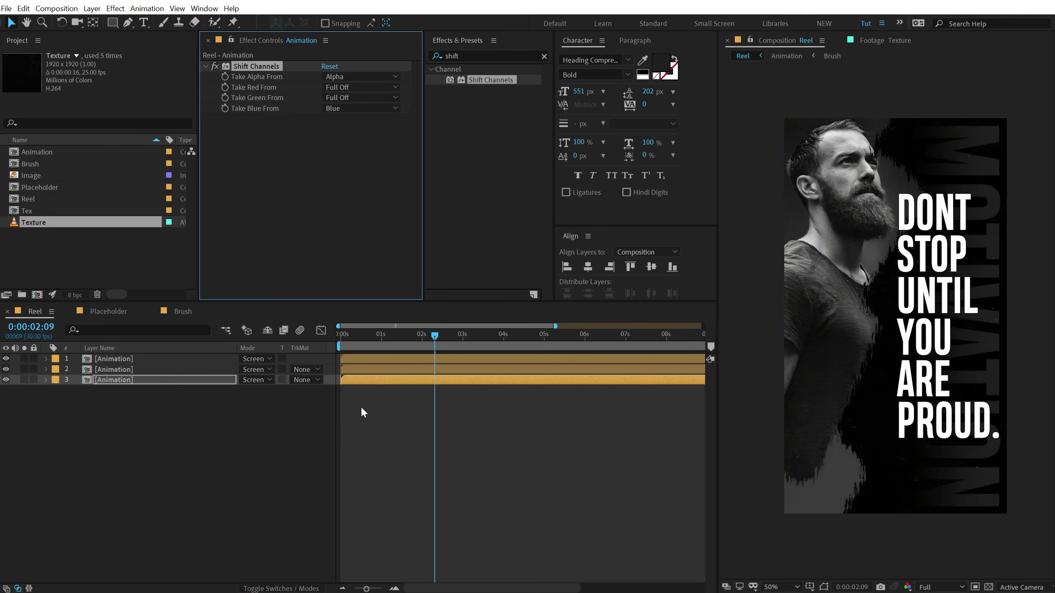
Shift two Animation copies a few frames later in the timeline for the RGB split.
scroll(380, 453, up, 3)
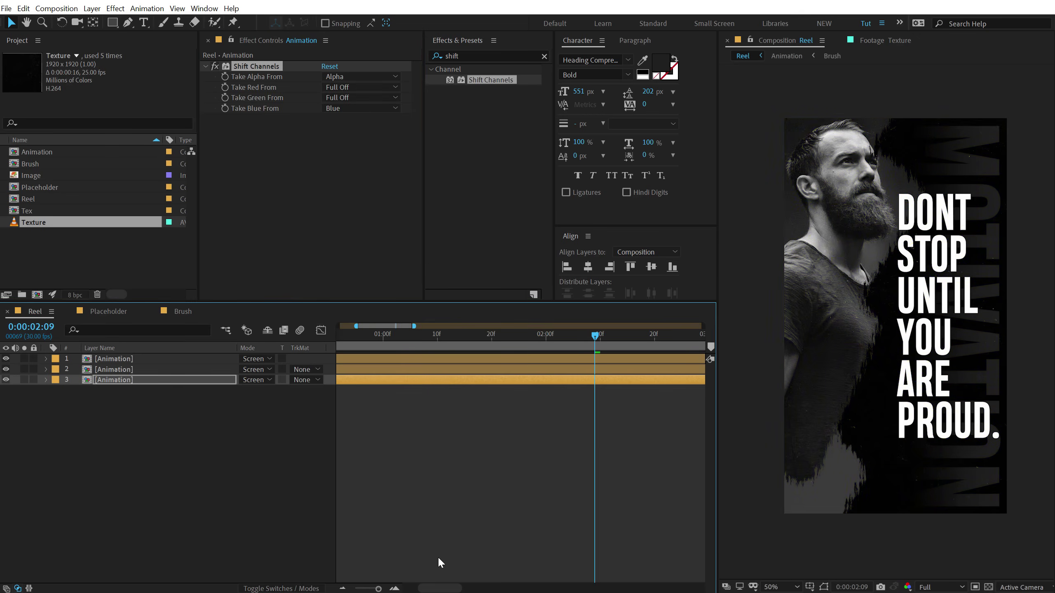
drag(442, 590, 348, 547)
drag(352, 367, 654, 365)
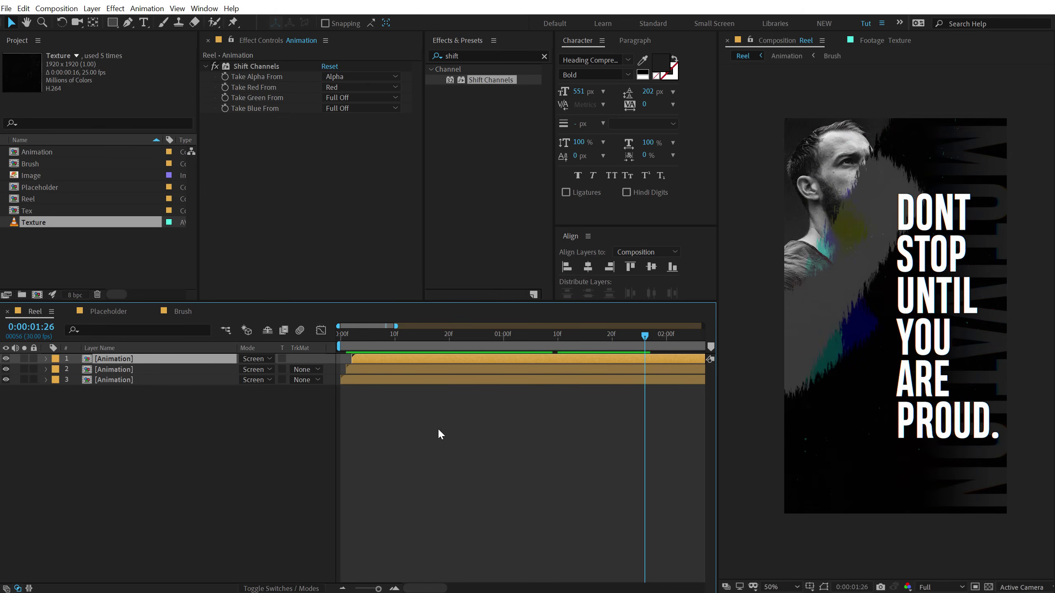
Preview the RGB split and end the work area at 0:00:03:06.
key(minus)
key(space)
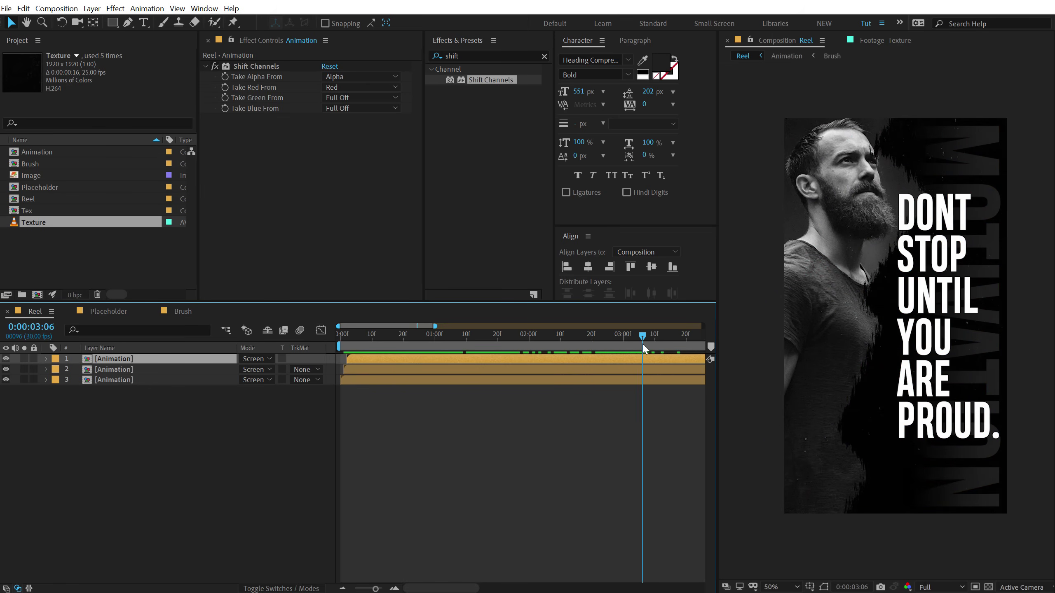
key(space)
key(n)
key(space)
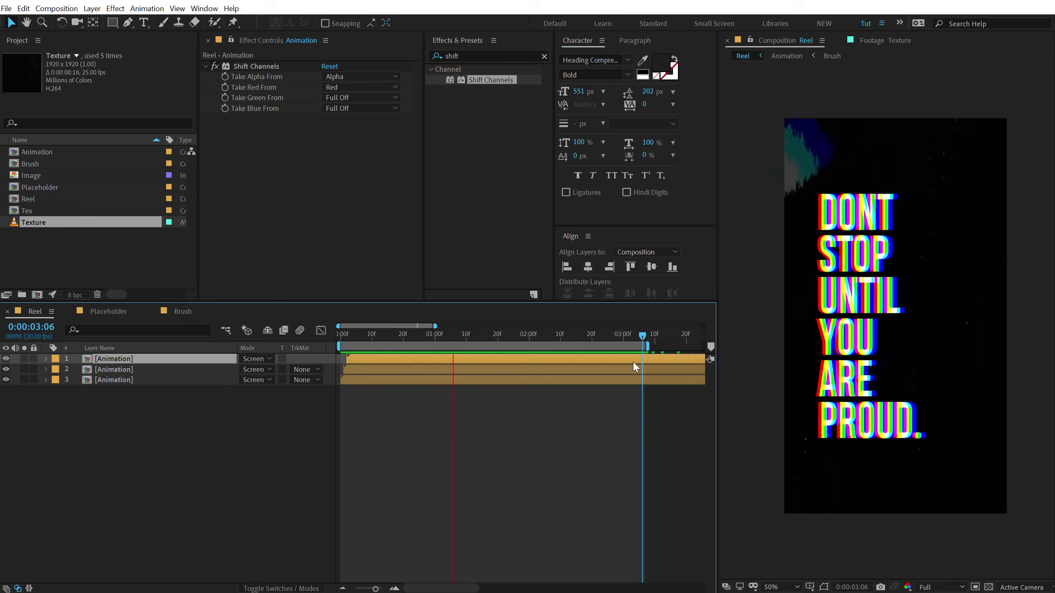